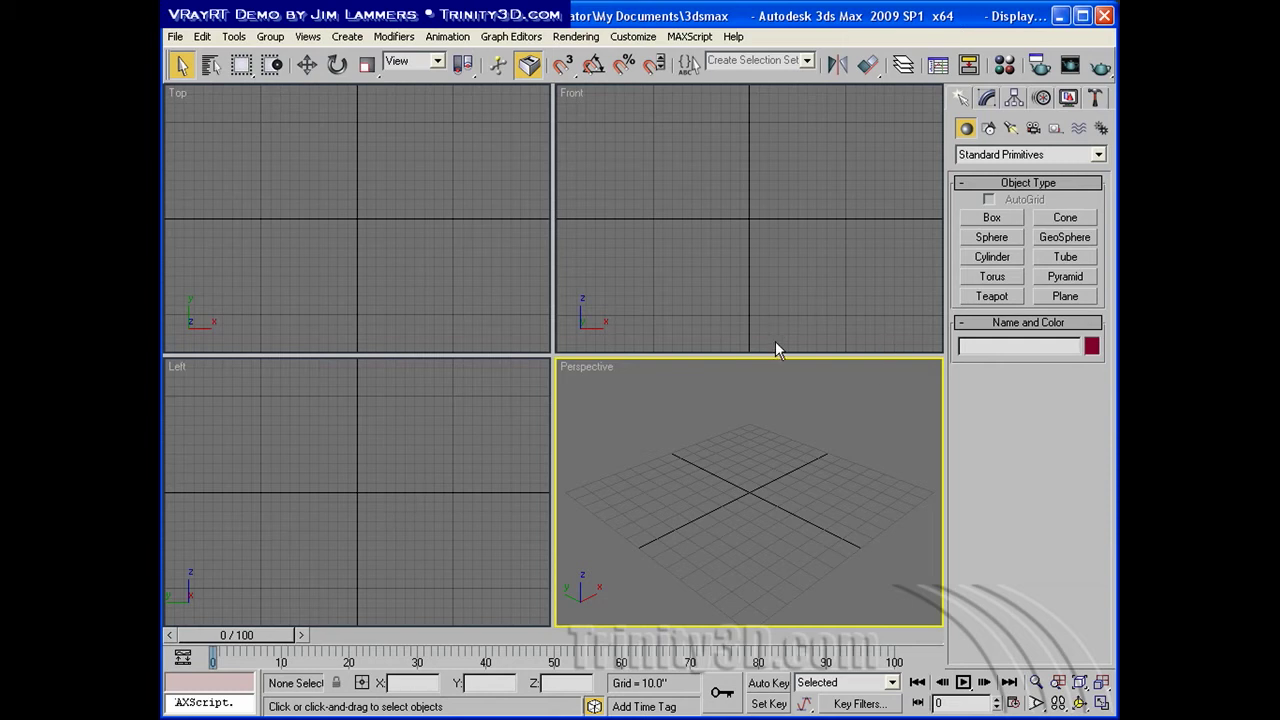
Open Render Setup and expand Assign Renderer, keeping V-Ray Adv 1.50.SP3 as production renderer
click(1040, 65)
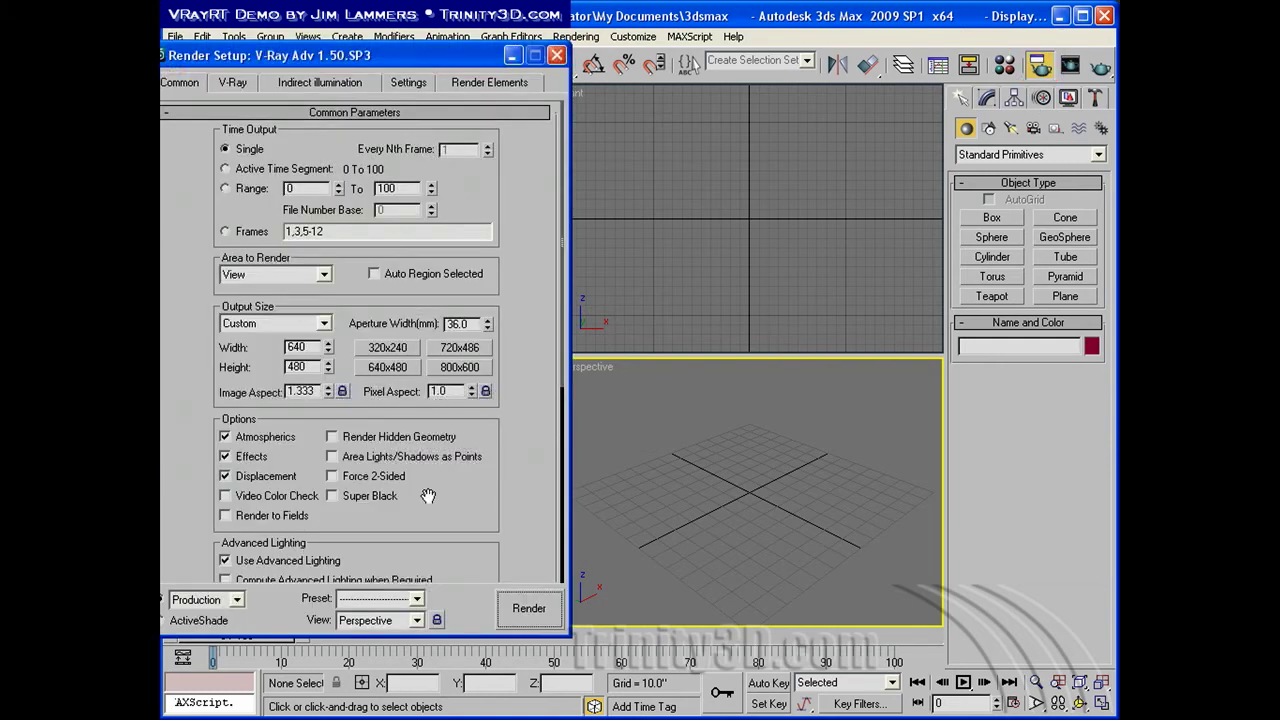
drag(414, 52, 497, 33)
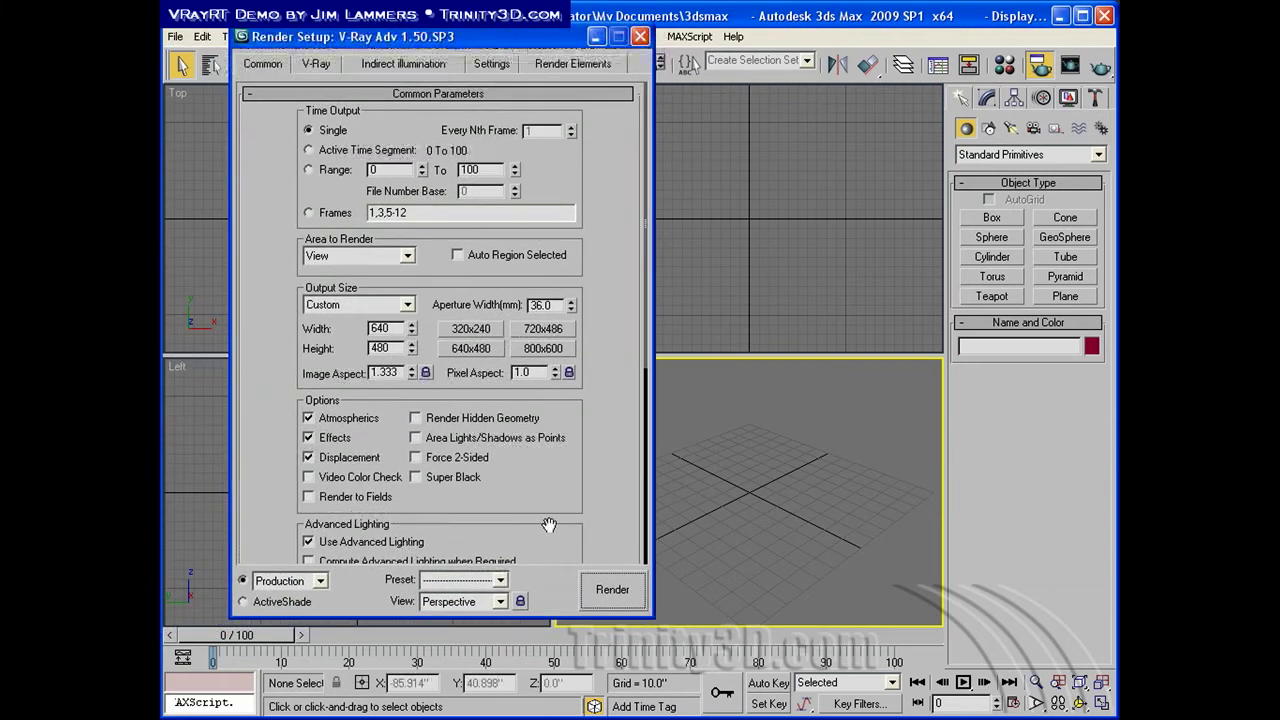
scroll(580, 460, down, 3)
drag(580, 460, 580, 224)
click(460, 551)
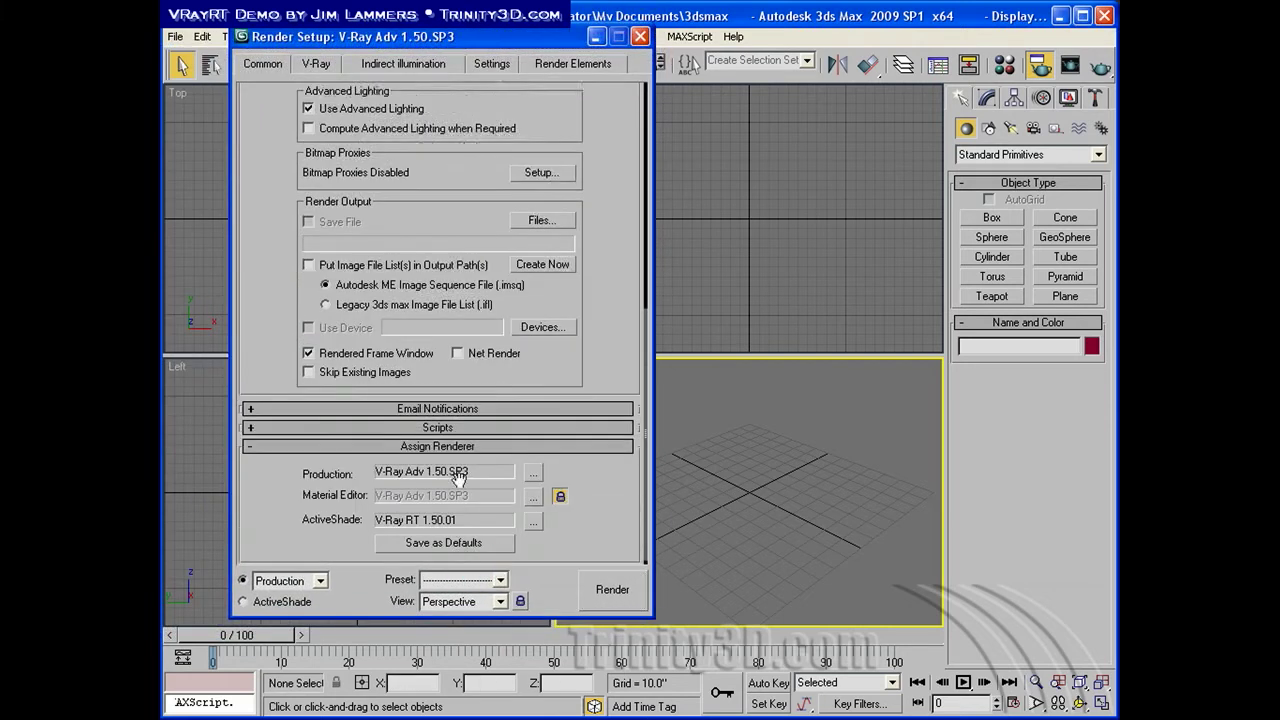
click(533, 472)
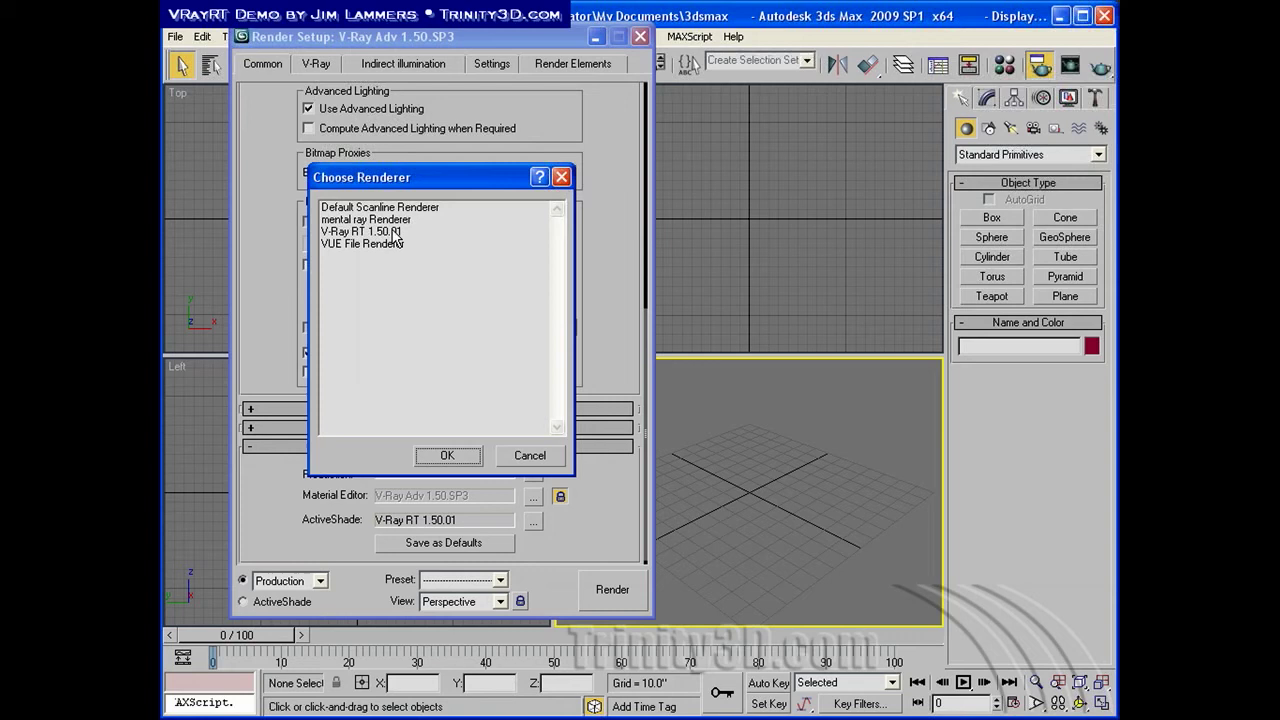
click(527, 456)
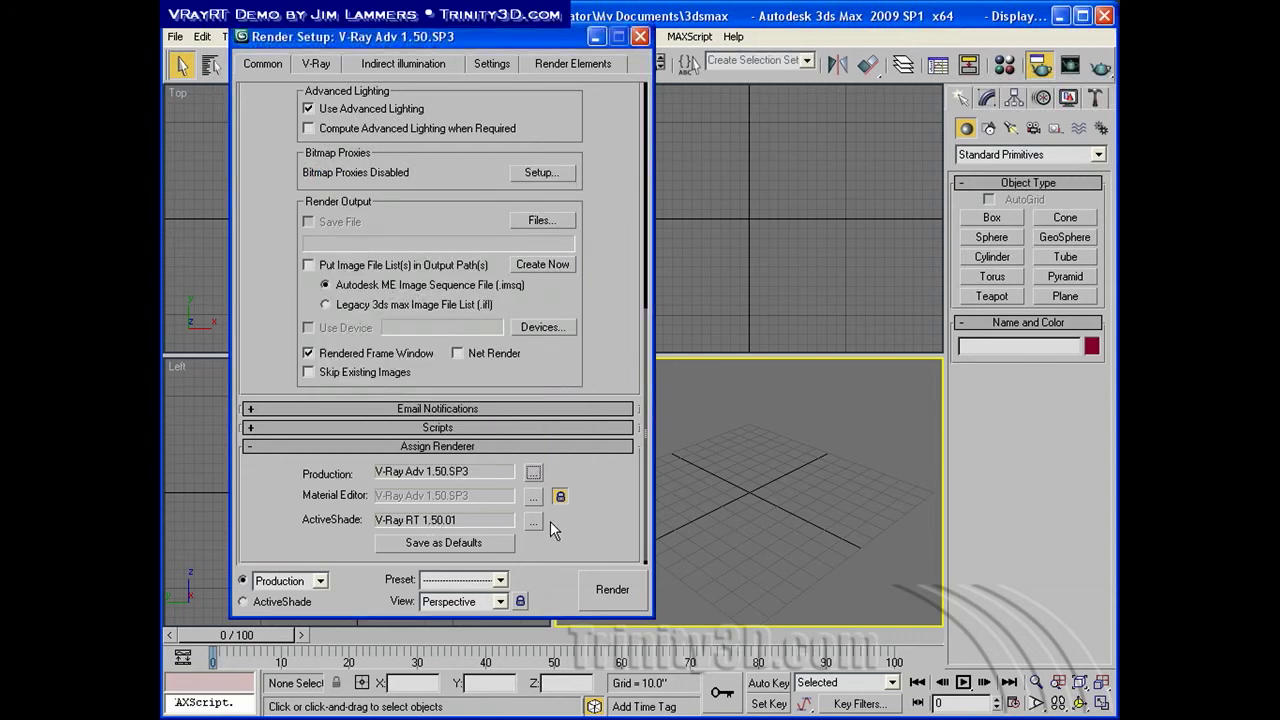
Assign V-Ray RT 1.50.01 as the ActiveShade renderer and select ActiveShade render mode
click(533, 521)
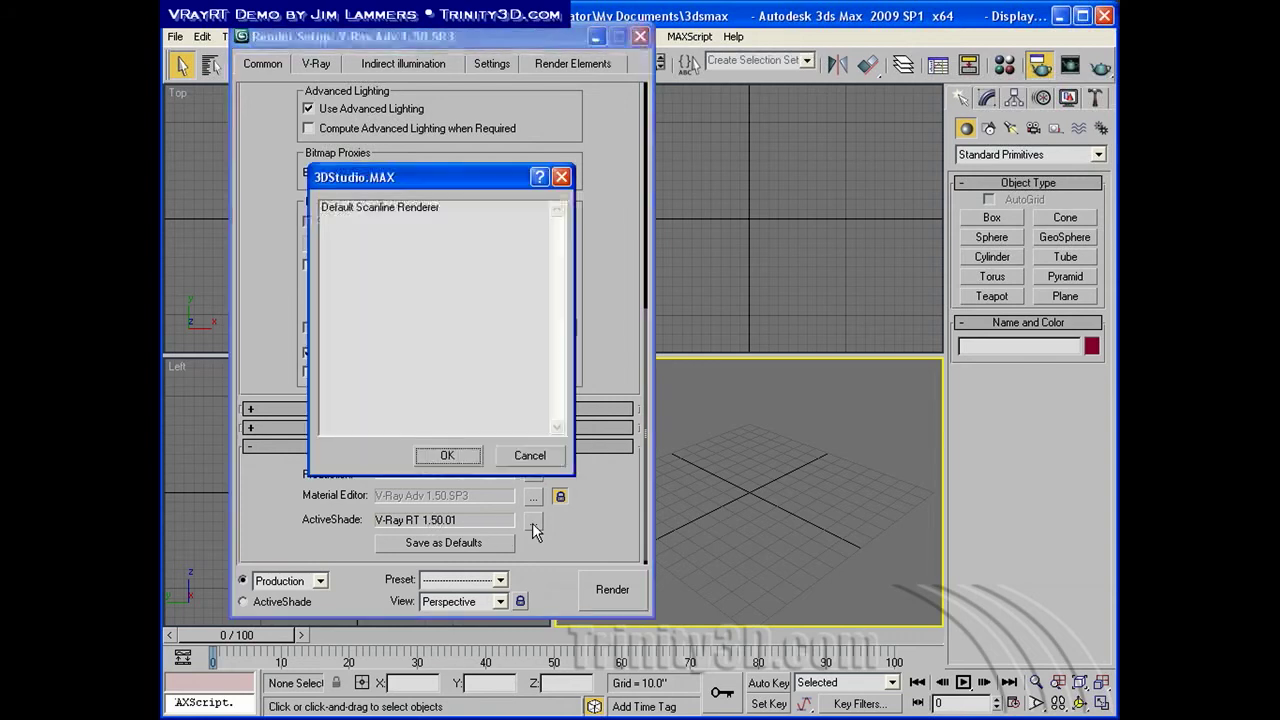
click(368, 213)
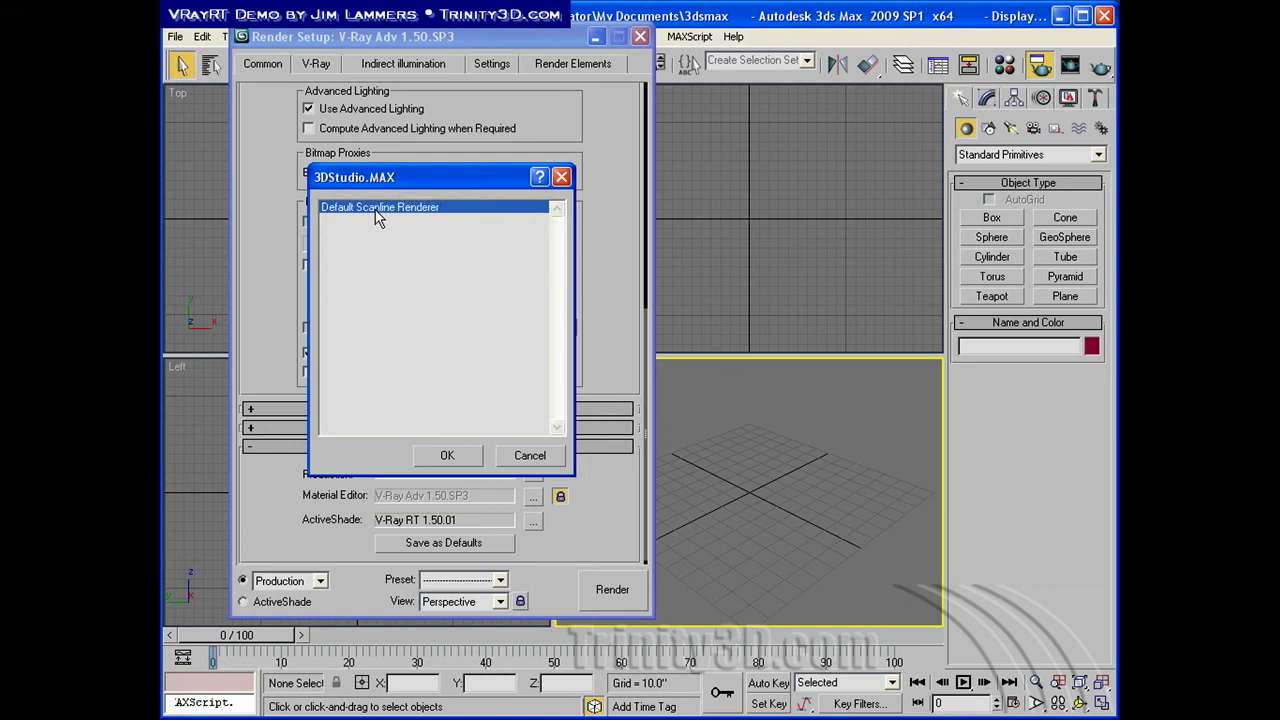
click(452, 455)
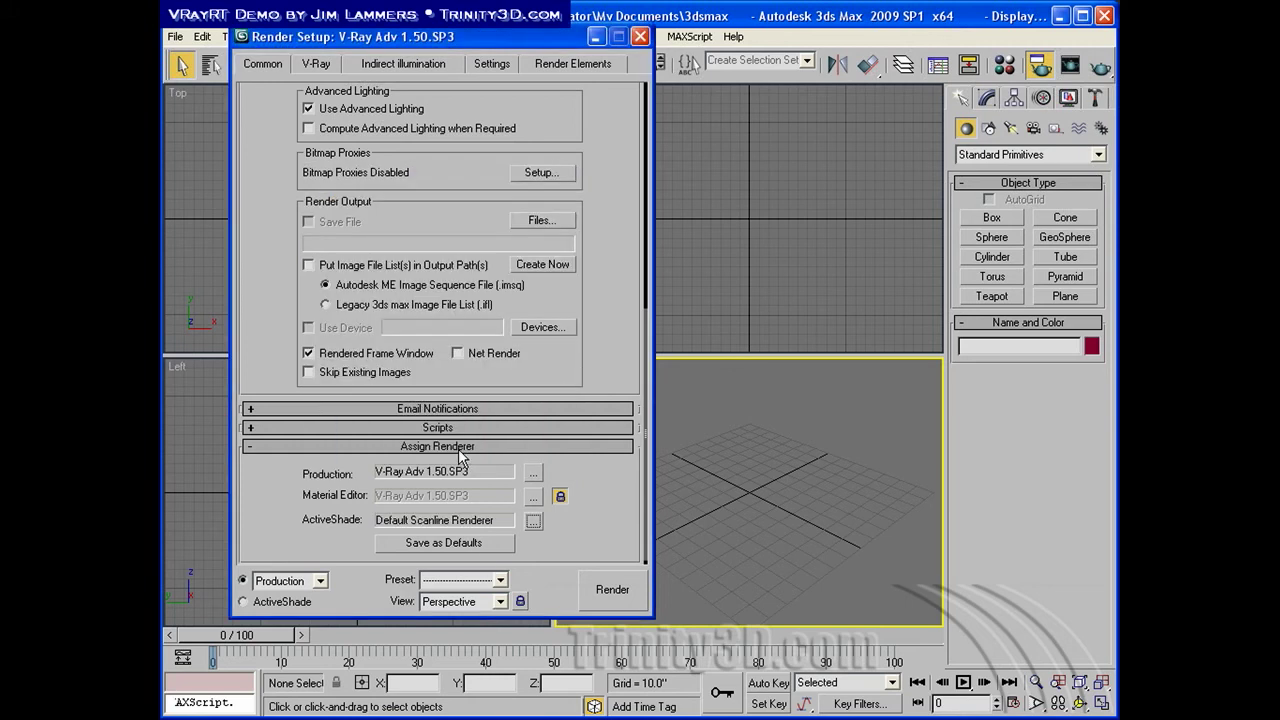
click(533, 521)
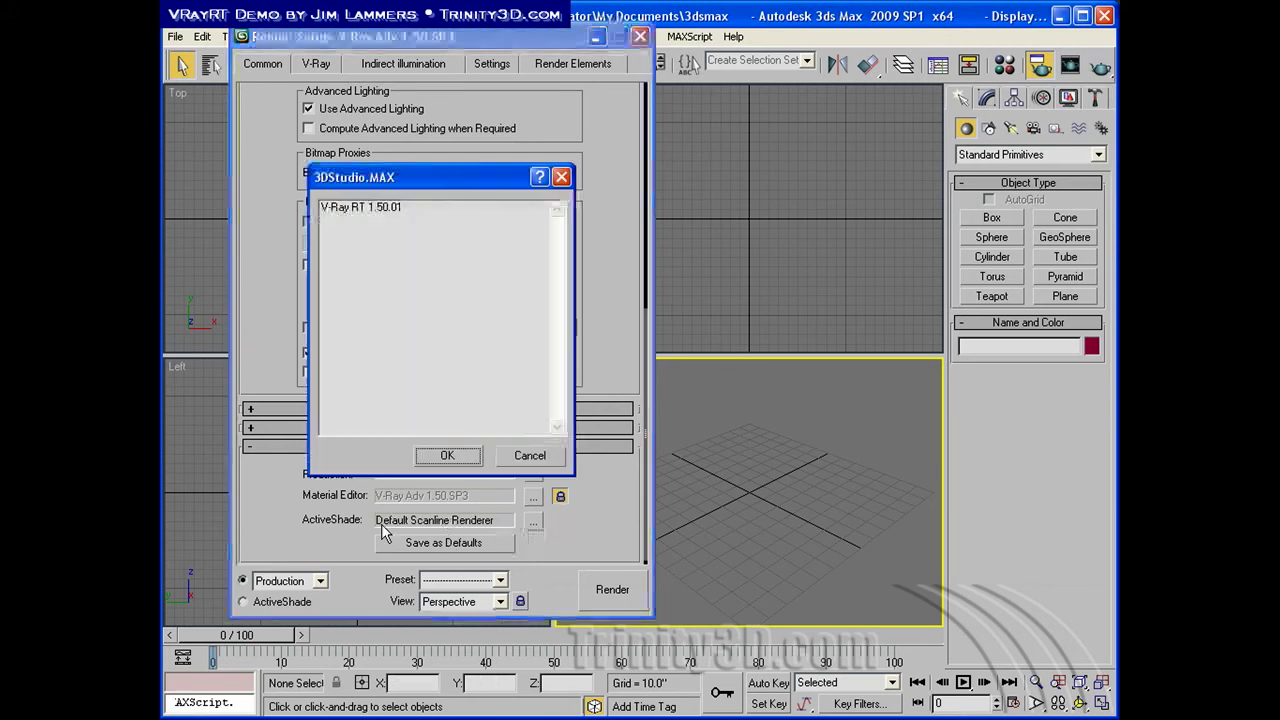
double_click(362, 208)
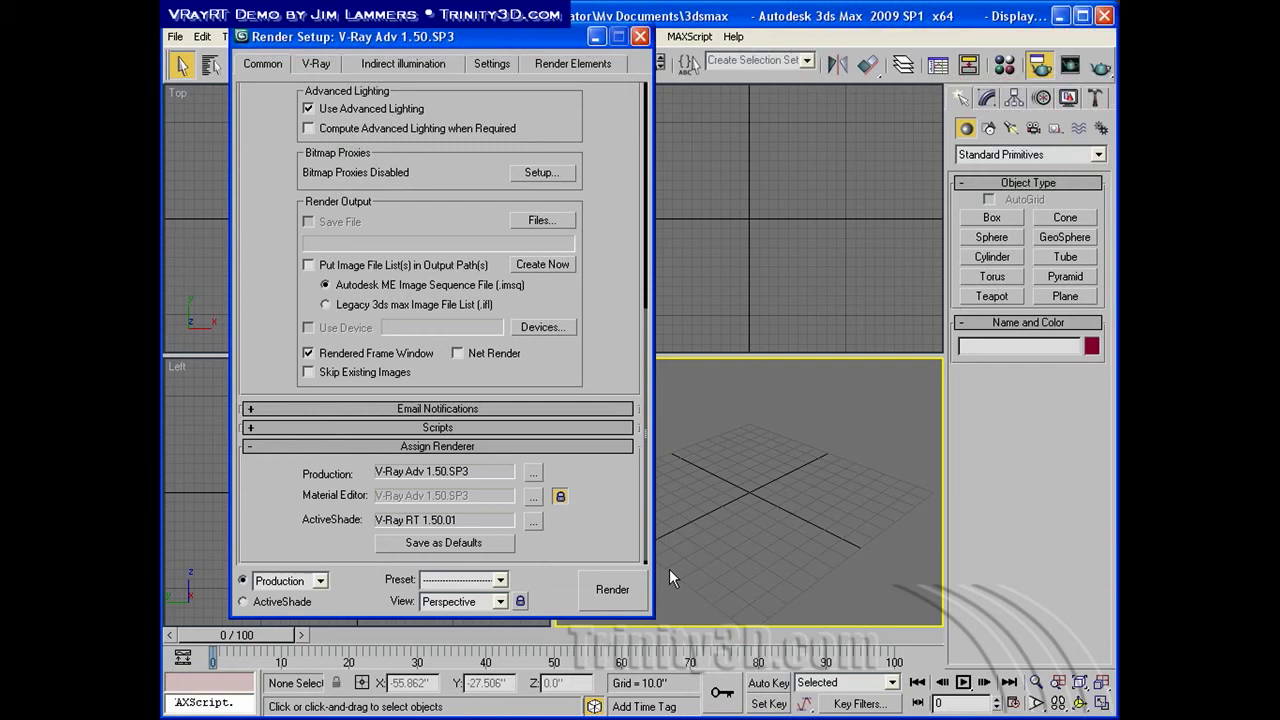
click(283, 603)
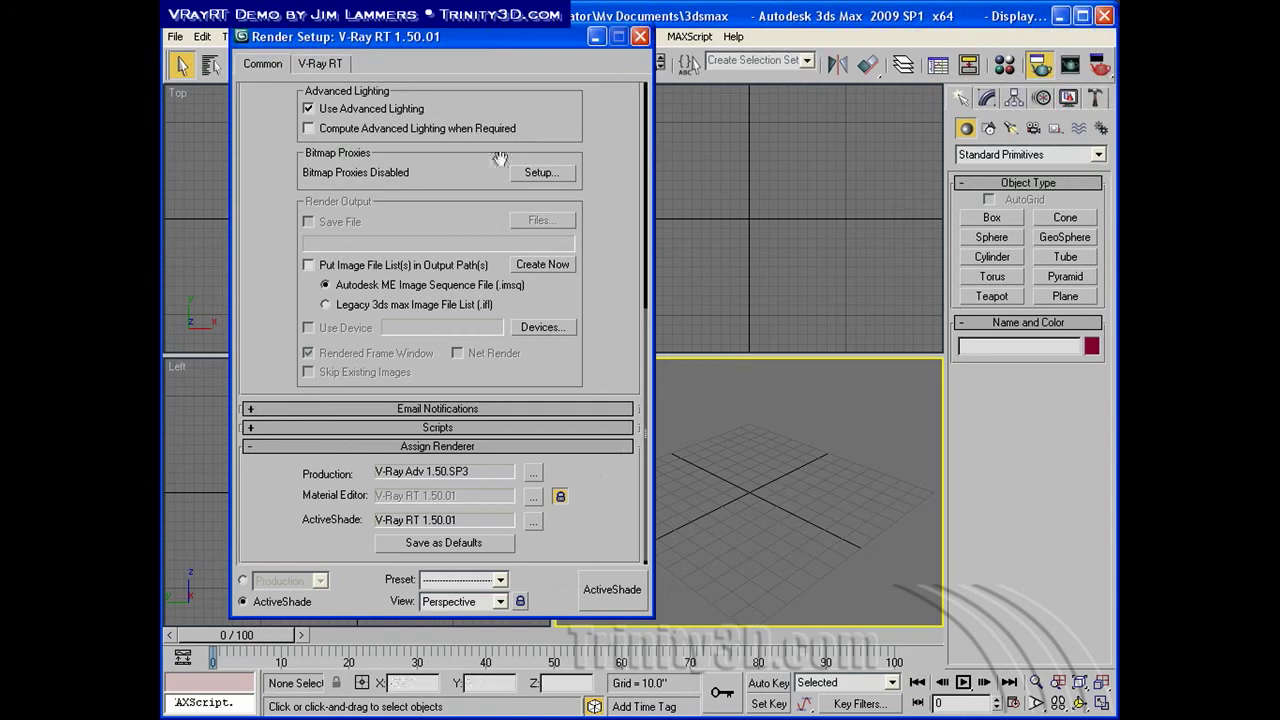
drag(497, 38, 450, 719)
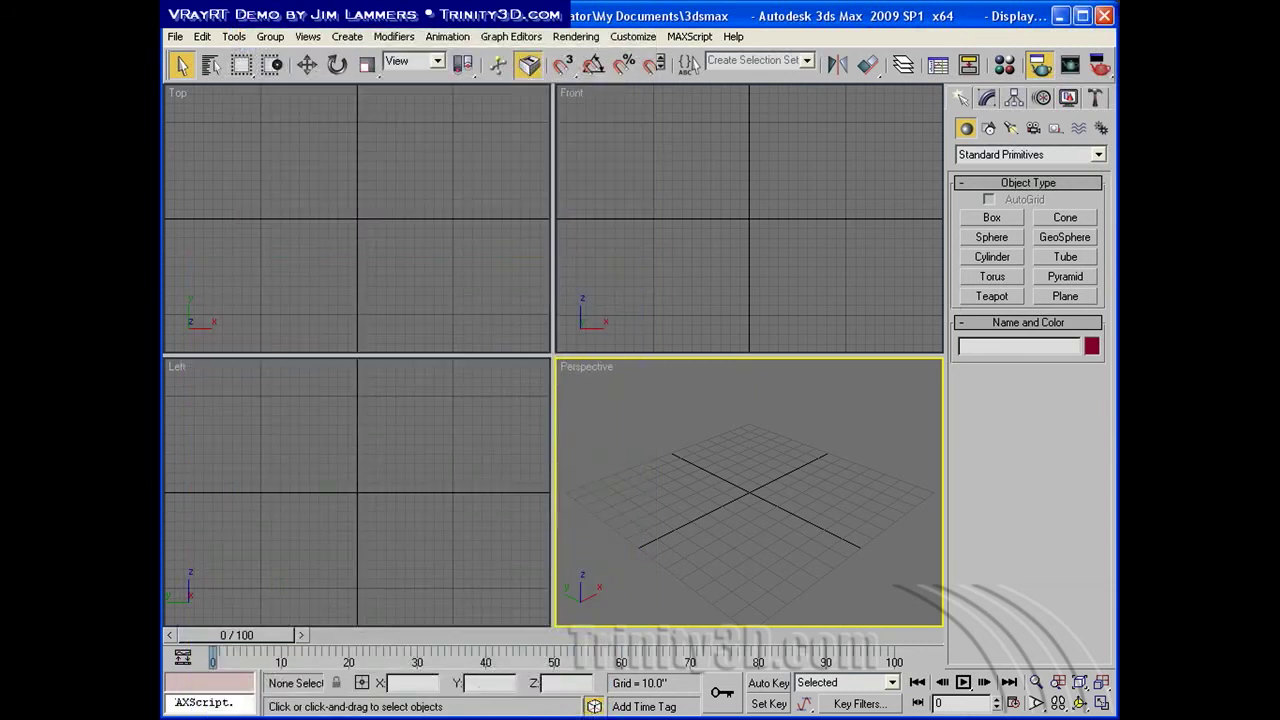
Create a teapot at the Top view's centre and draw a plane around it
click(992, 296)
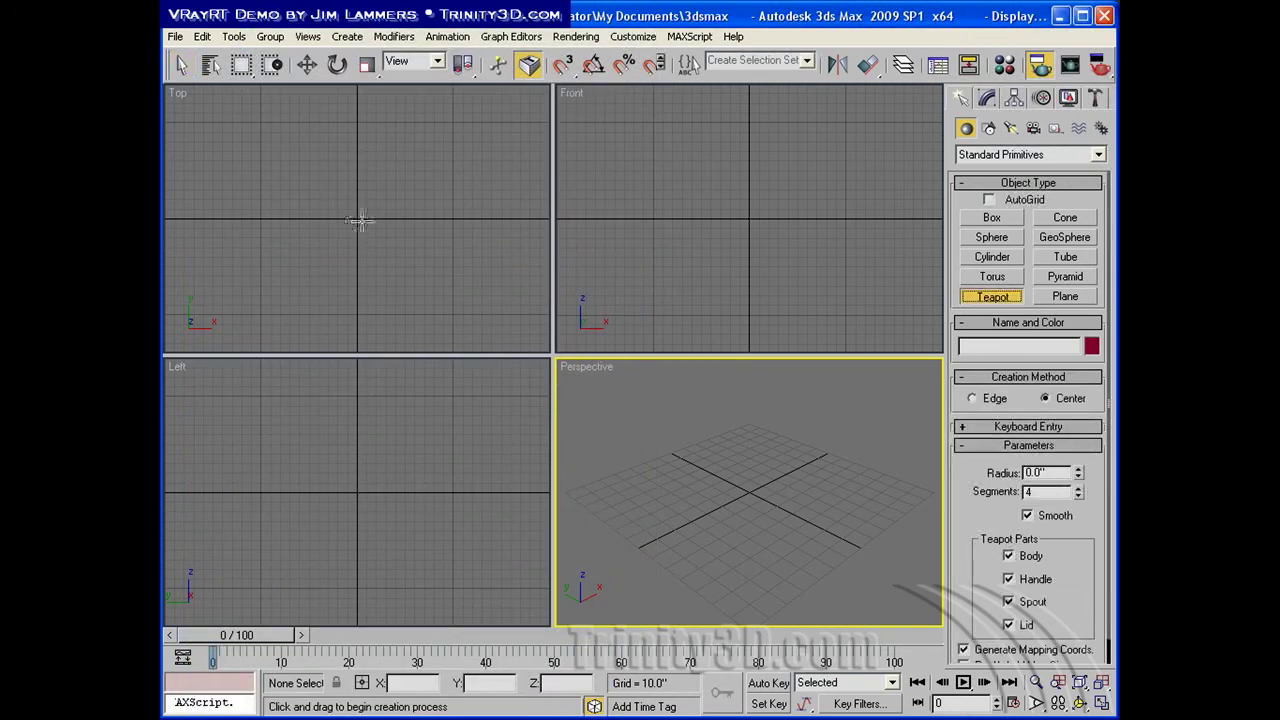
drag(360, 221, 378, 234)
click(1061, 296)
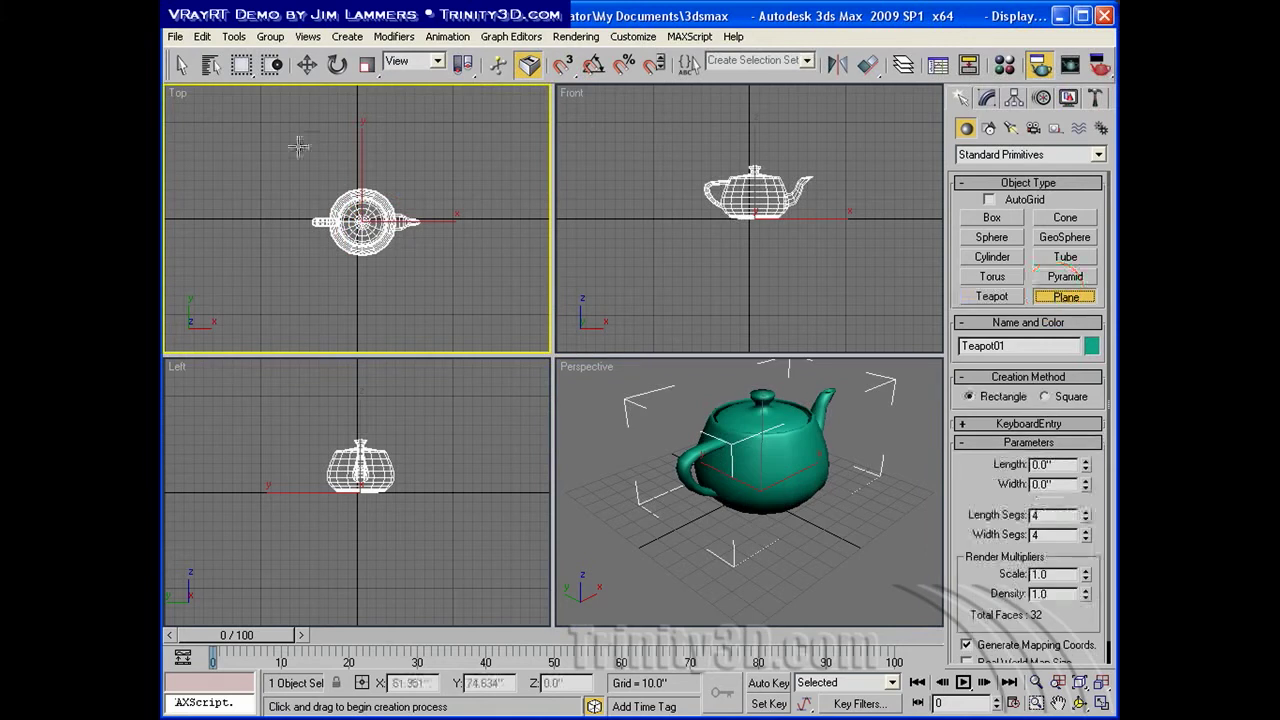
drag(288, 147, 450, 286)
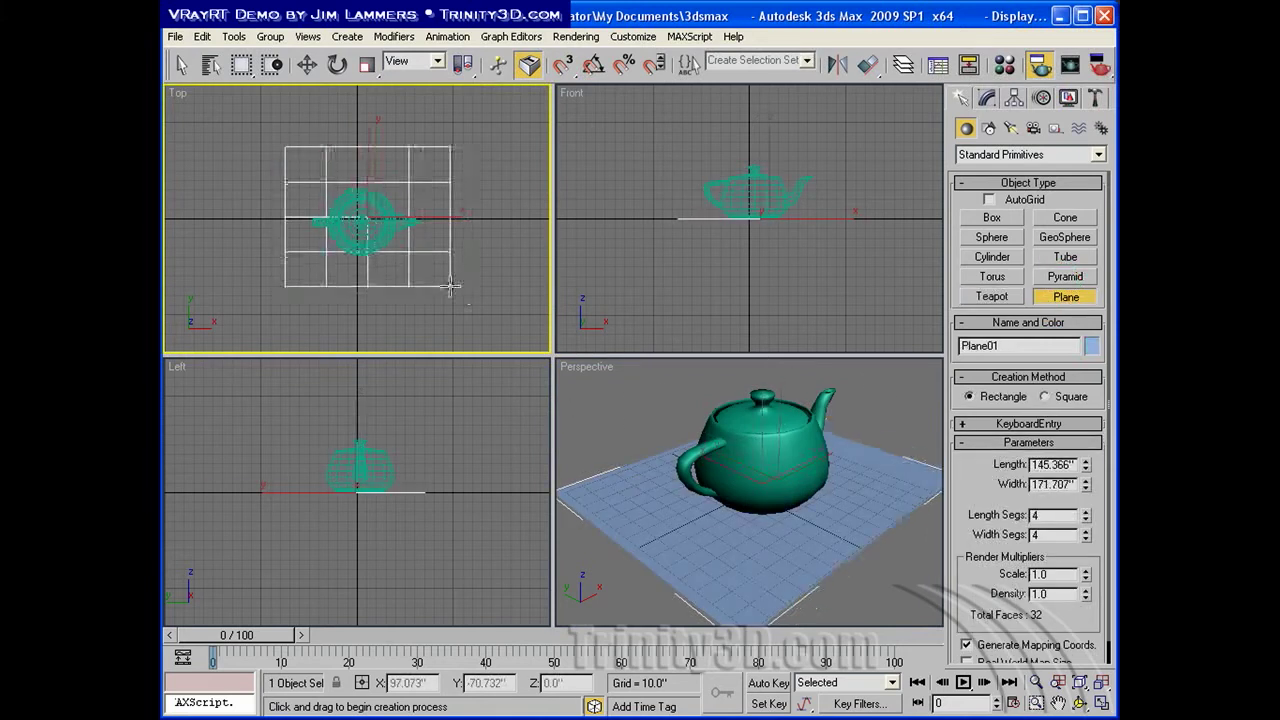
Activate the Perspective view and launch the live V-Ray RT ActiveShade preview from Render Setup
click(652, 445)
key(F10)
drag(468, 180, 468, 117)
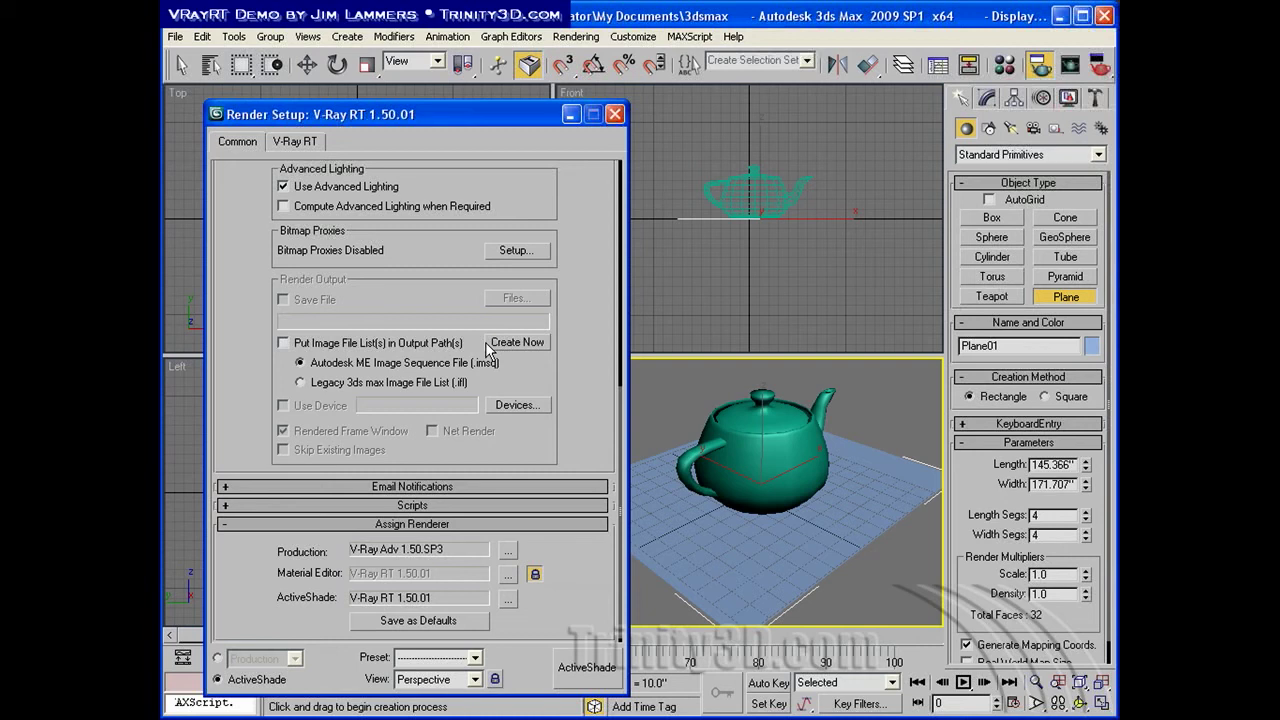
click(588, 668)
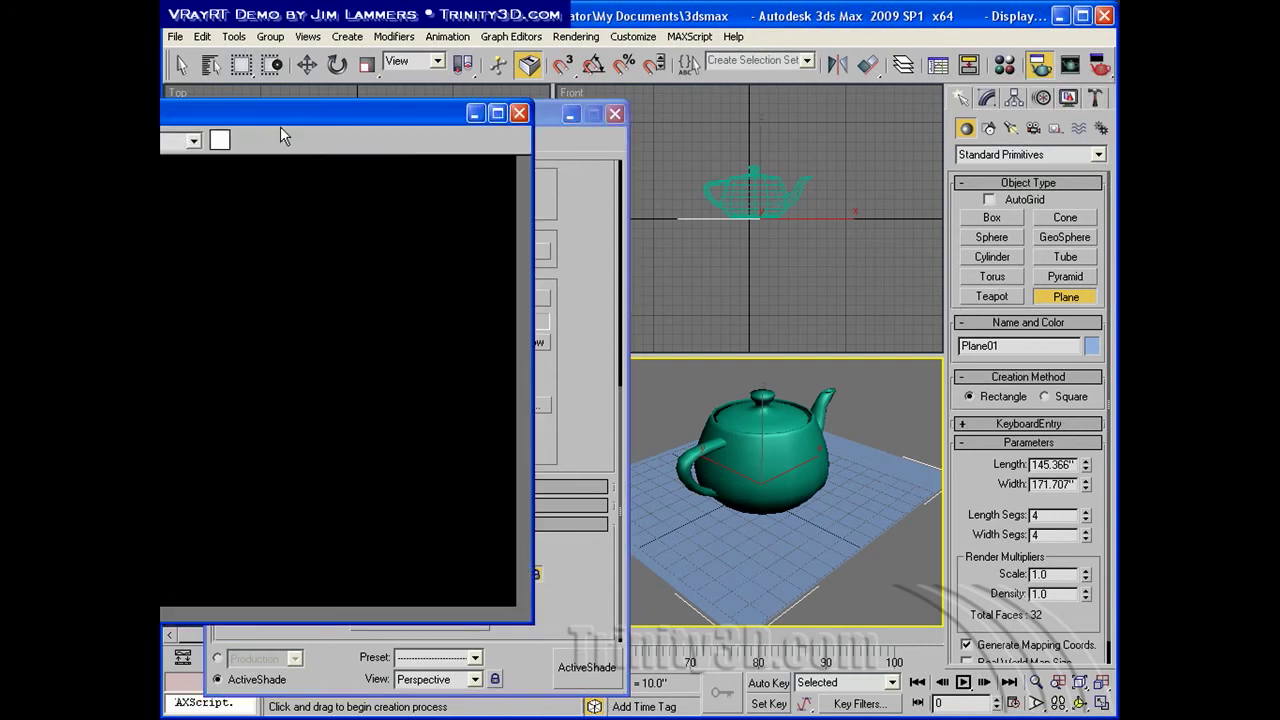
drag(286, 114, 424, 101)
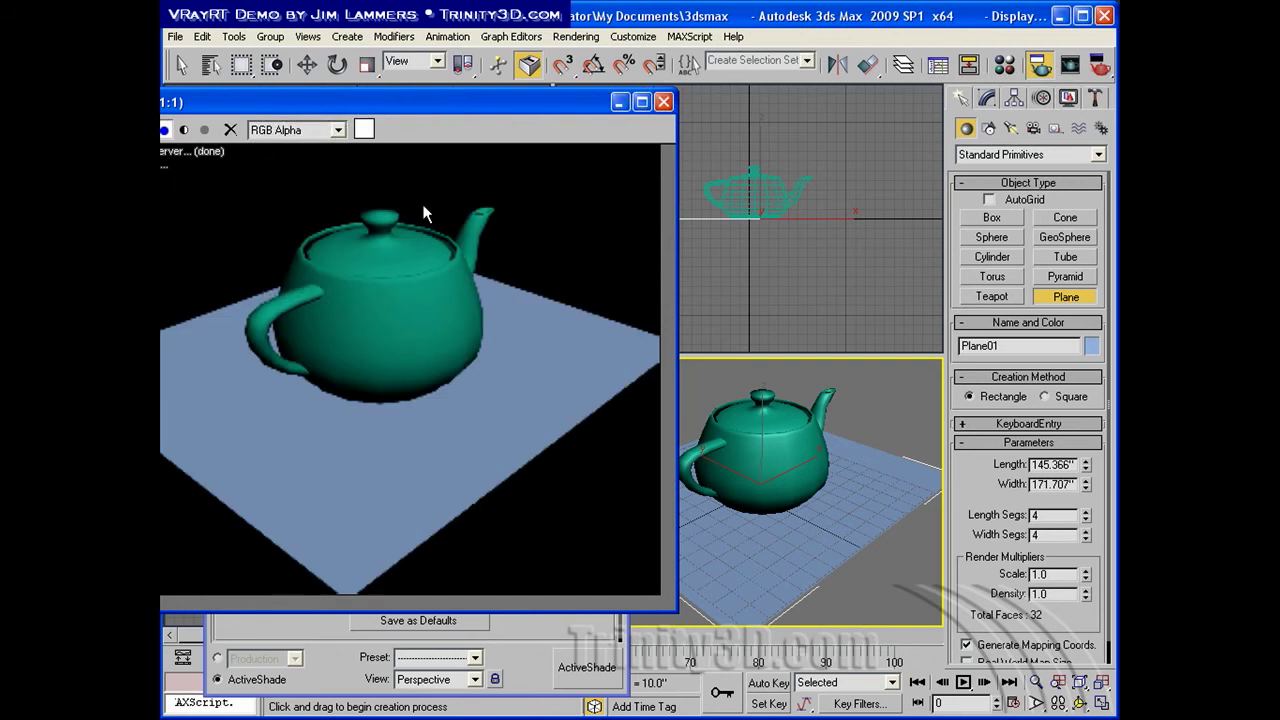
Set the output size to 320x240 and restart the ActiveShade preview
click(663, 101)
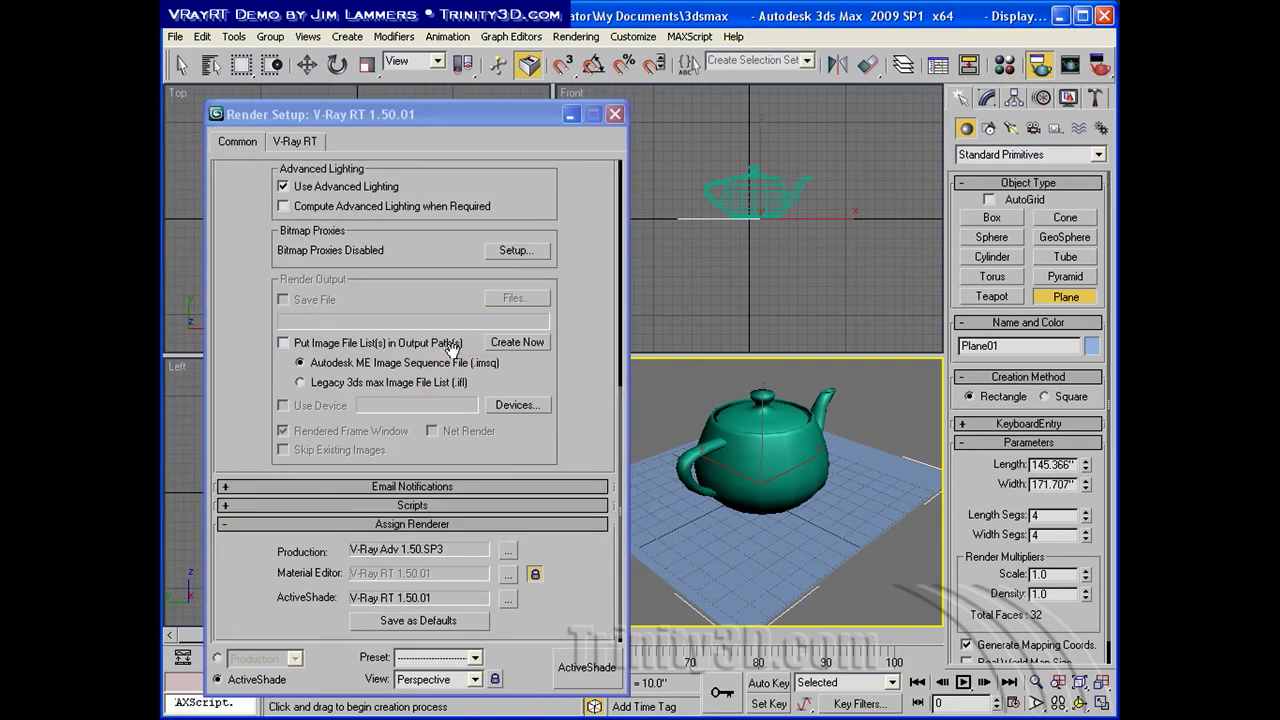
scroll(388, 335, up, 5)
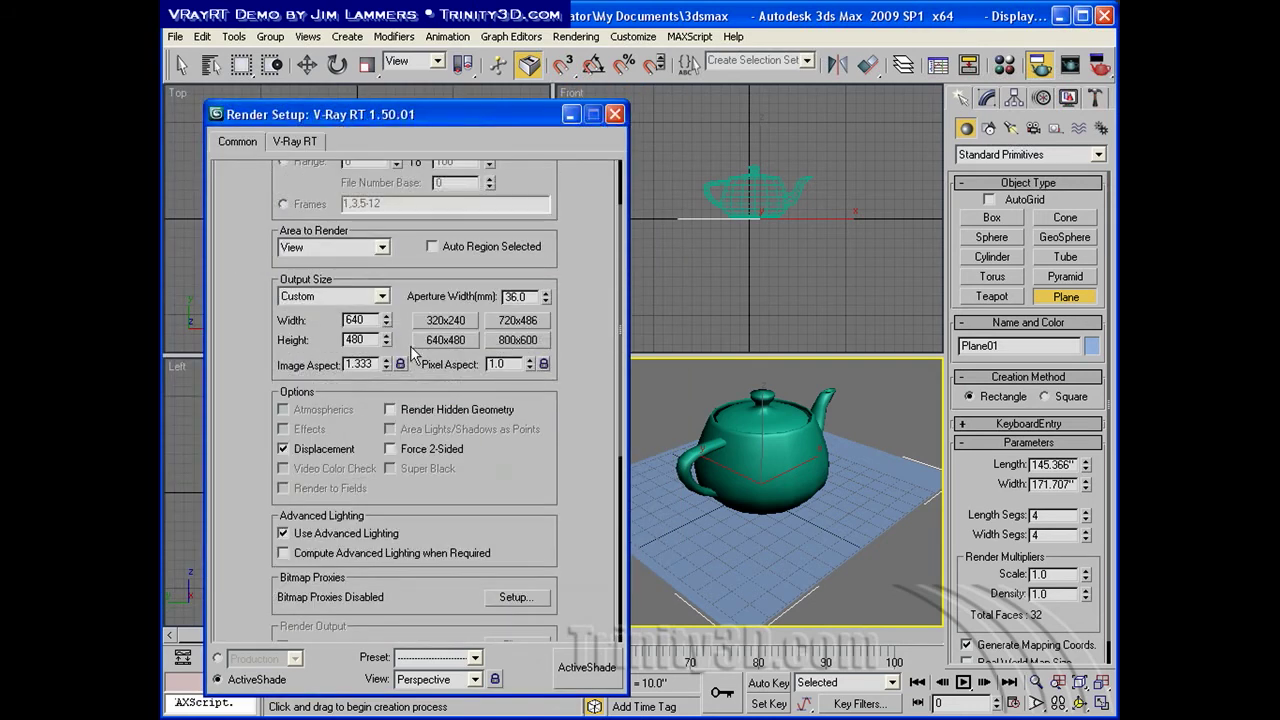
click(445, 320)
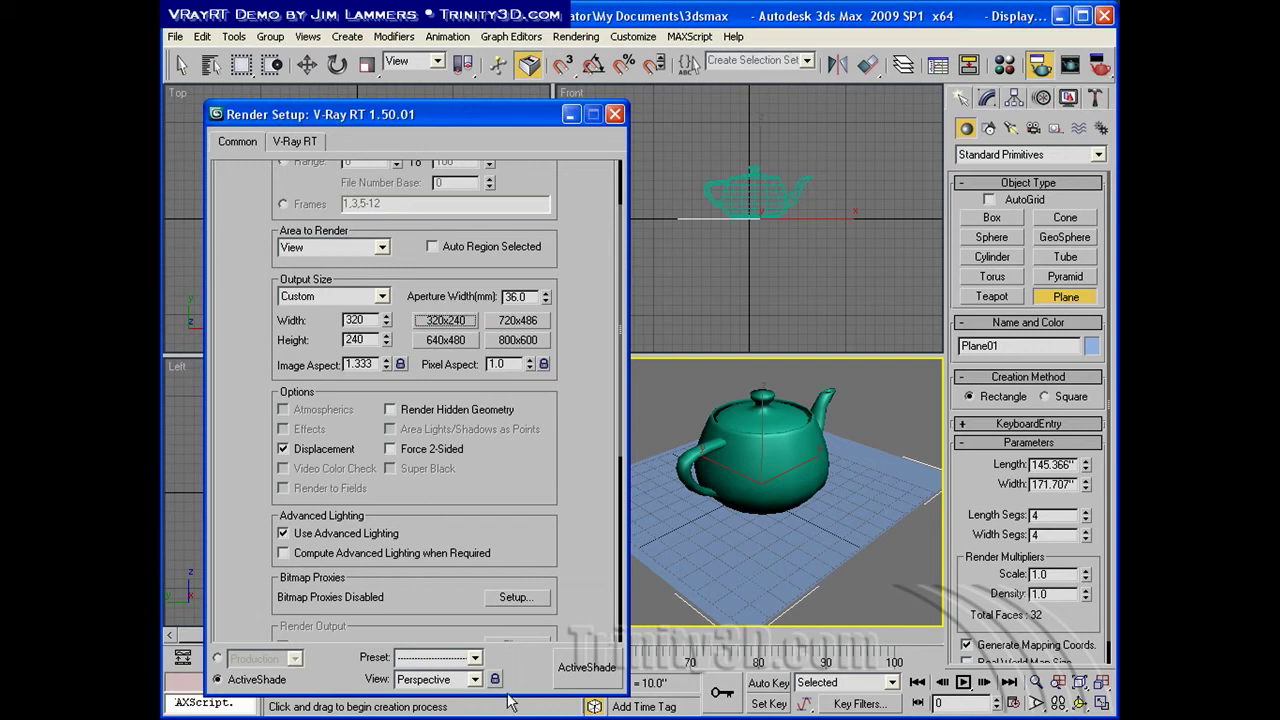
click(586, 670)
drag(275, 115, 397, 186)
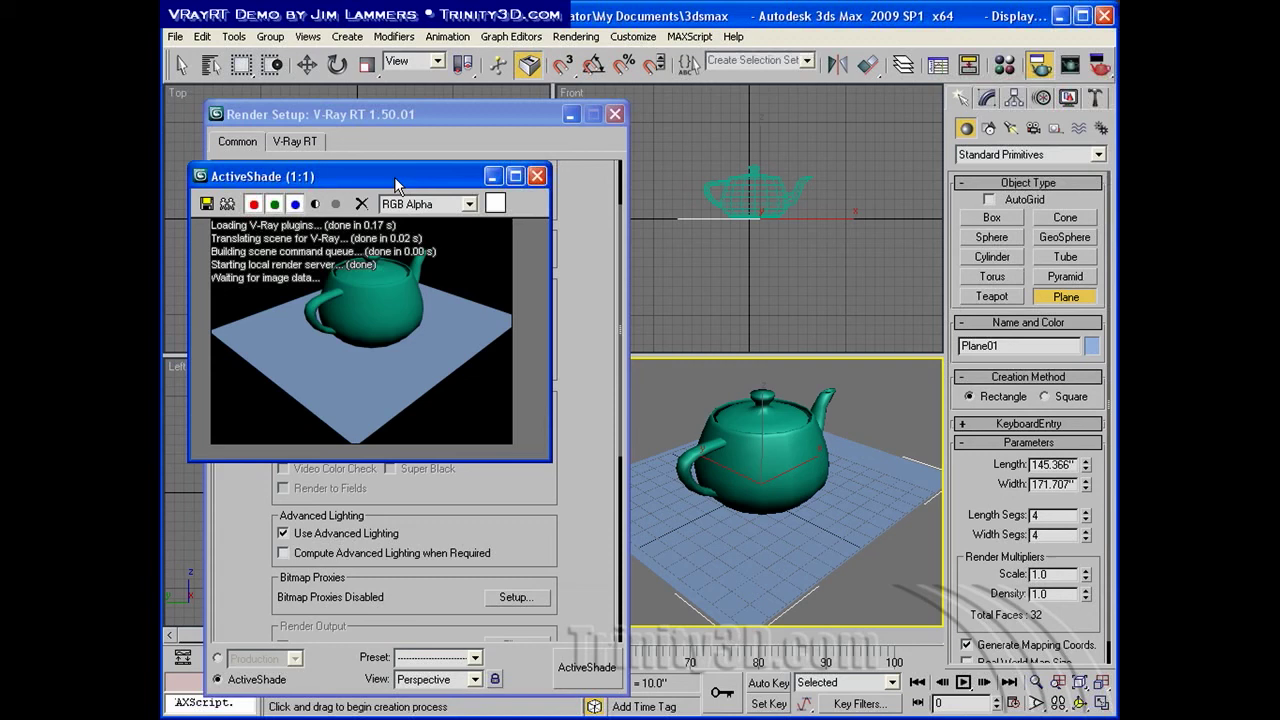
Walk the Perspective view to a new angle, turn the Front viewport into Perspective, and close the preview
key(Up)
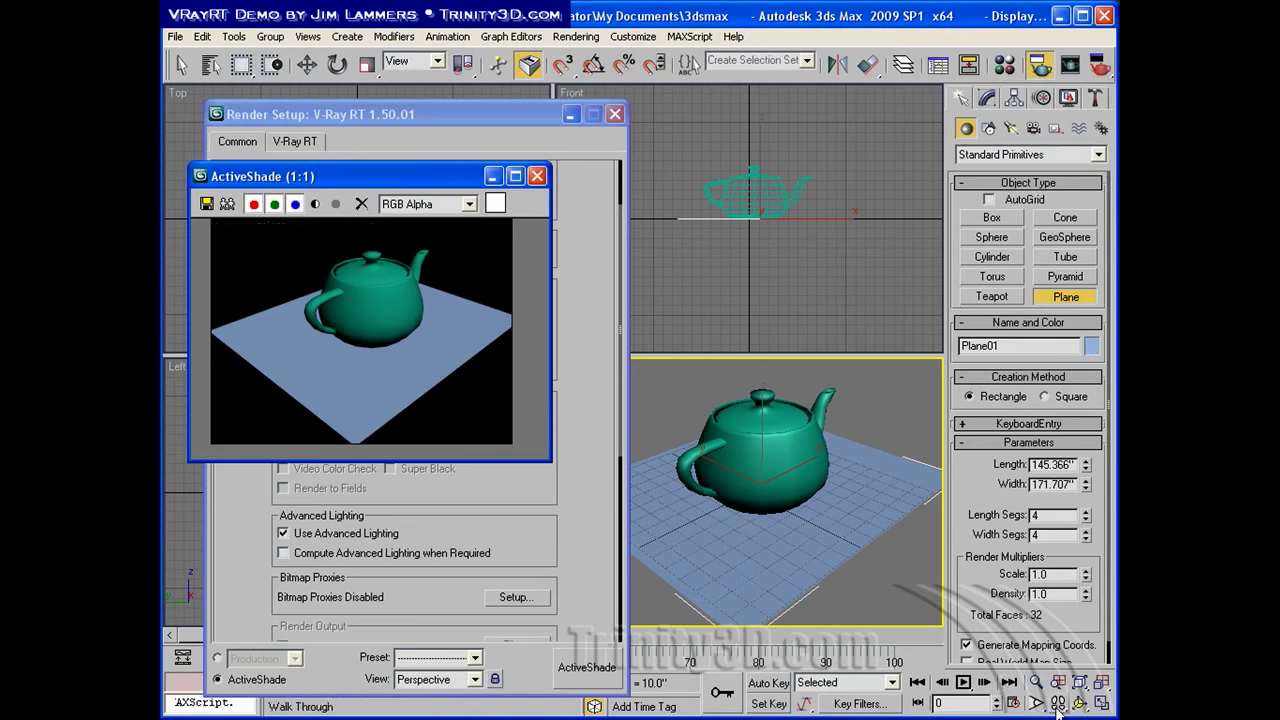
key(Right)
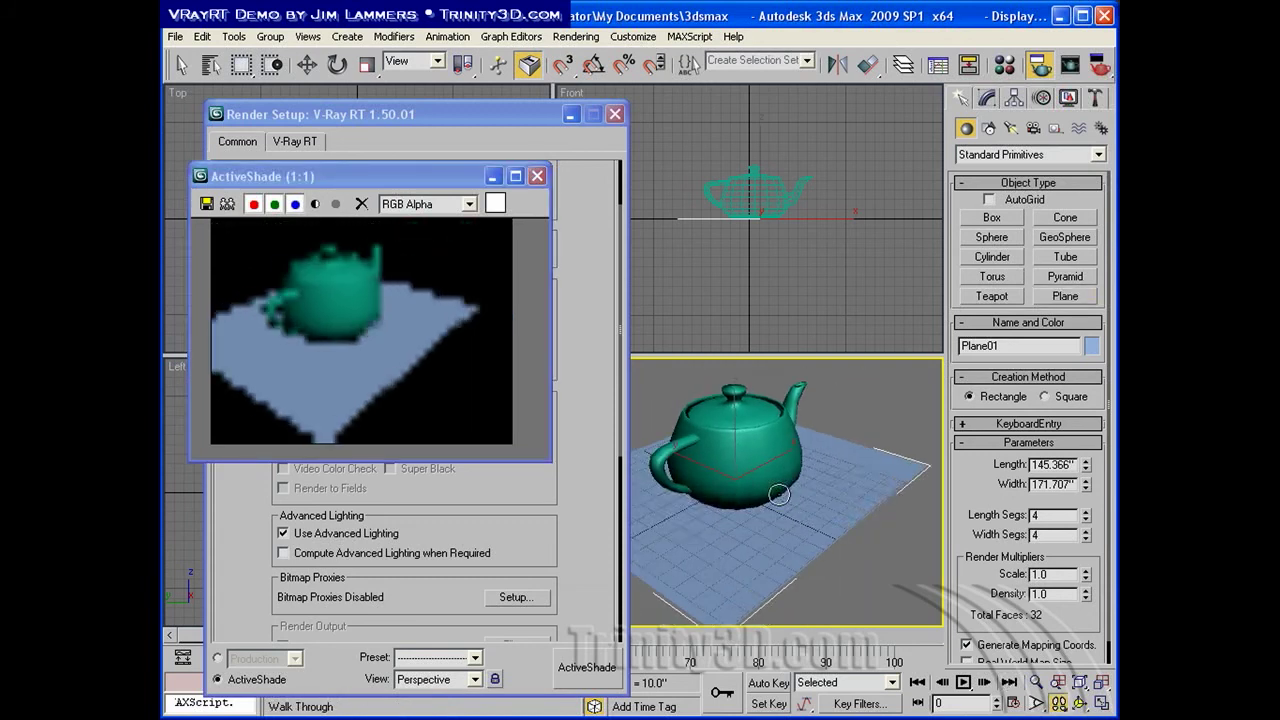
right_click(734, 260)
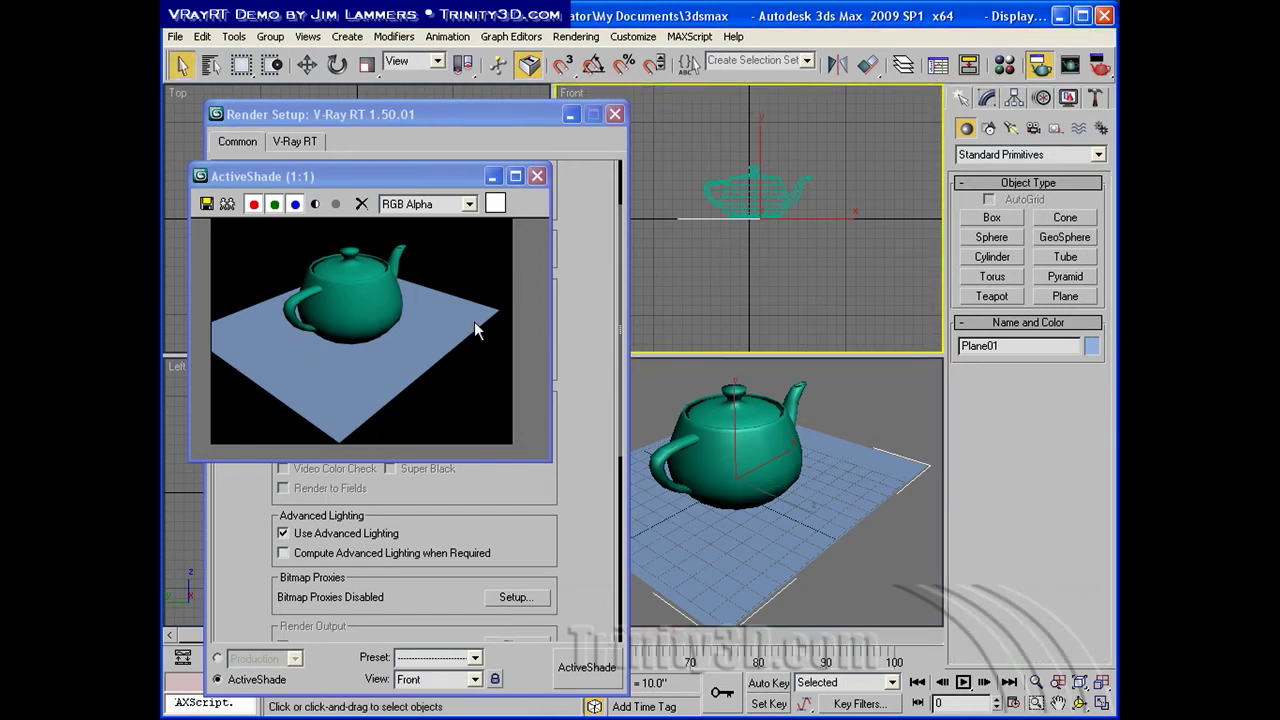
click(573, 97)
mouse_move(614, 102)
click(755, 104)
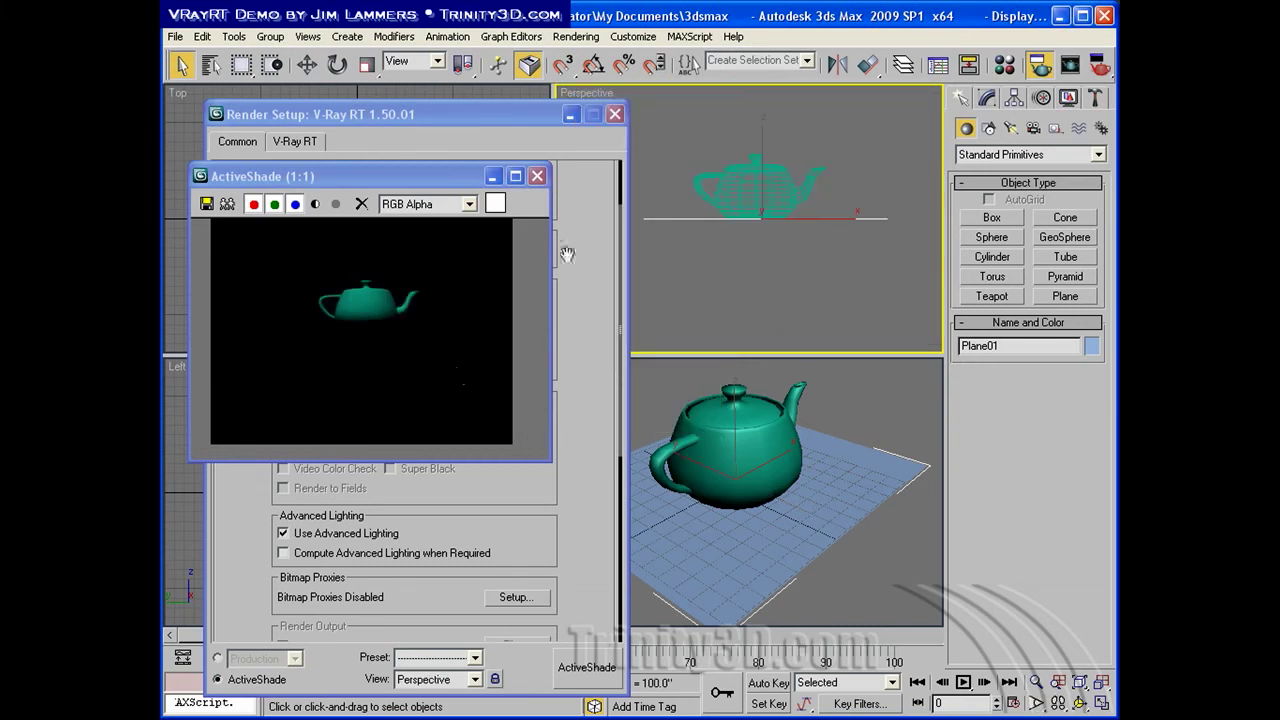
click(538, 177)
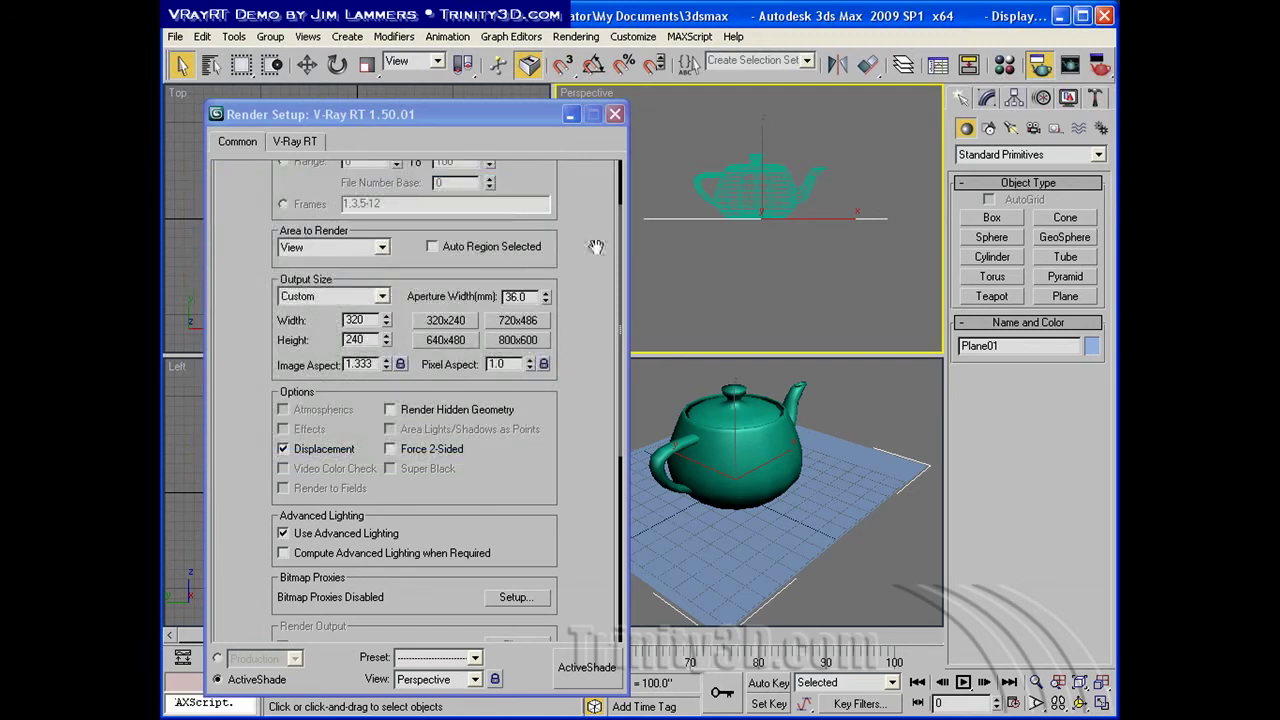
Close Render Setup, switch the Top viewport to Perspective, then make it a live ActiveShade view
click(615, 115)
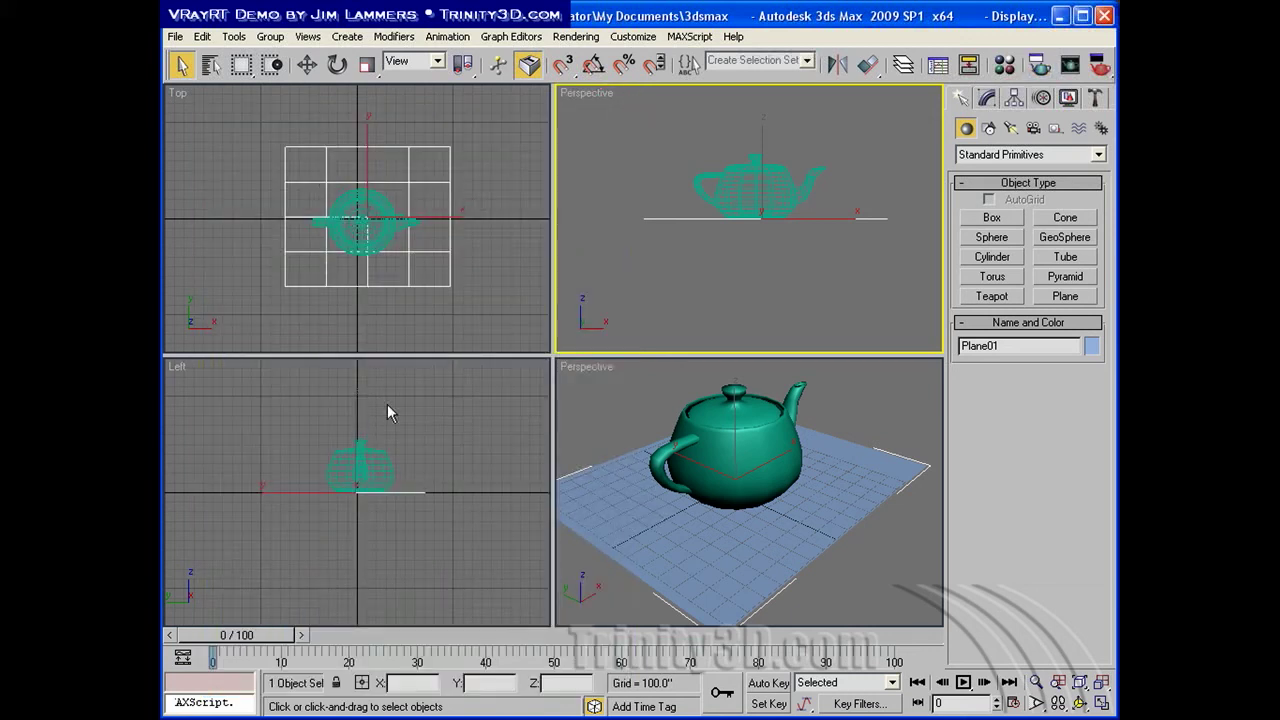
right_click(577, 97)
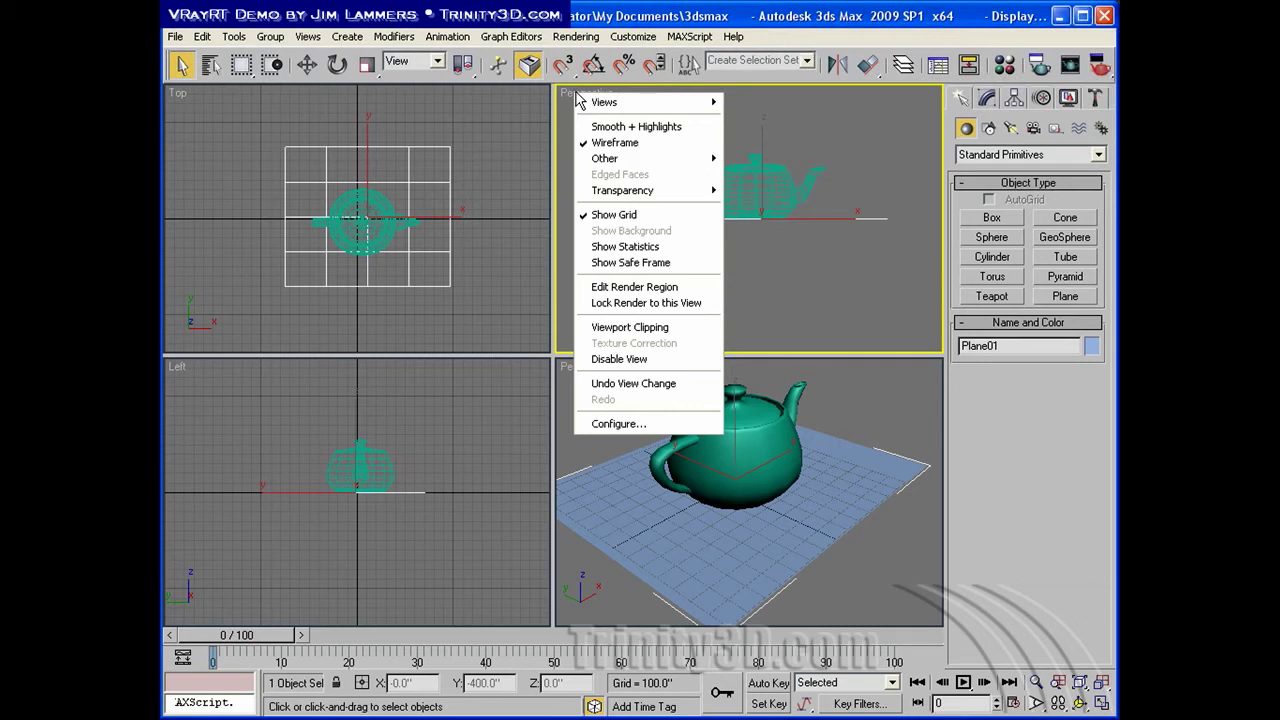
click(280, 116)
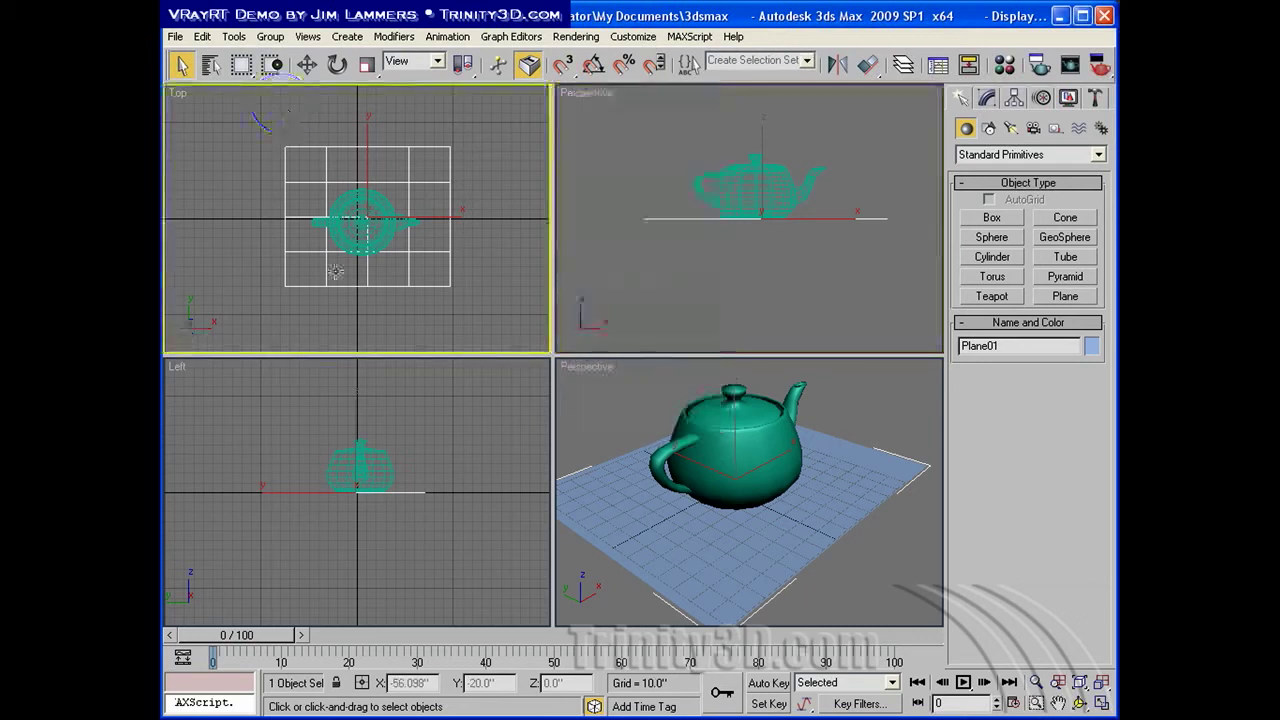
right_click(178, 93)
mouse_move(220, 97)
click(383, 106)
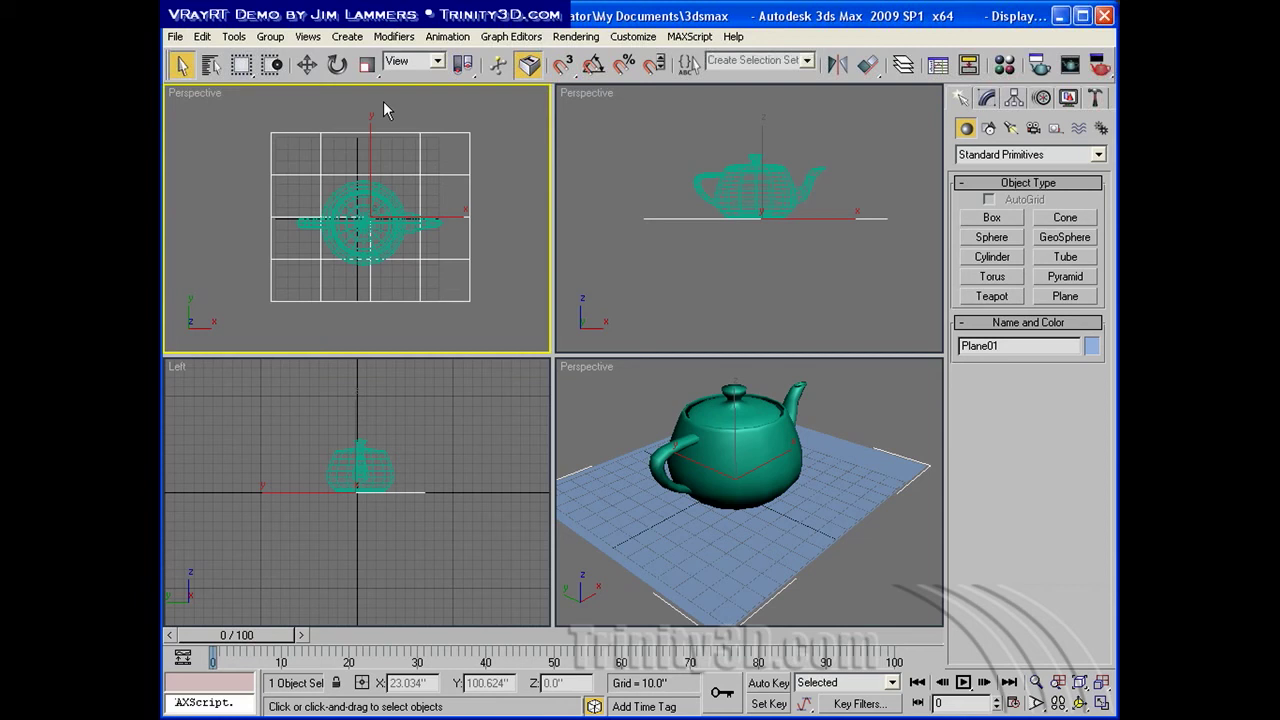
right_click(184, 96)
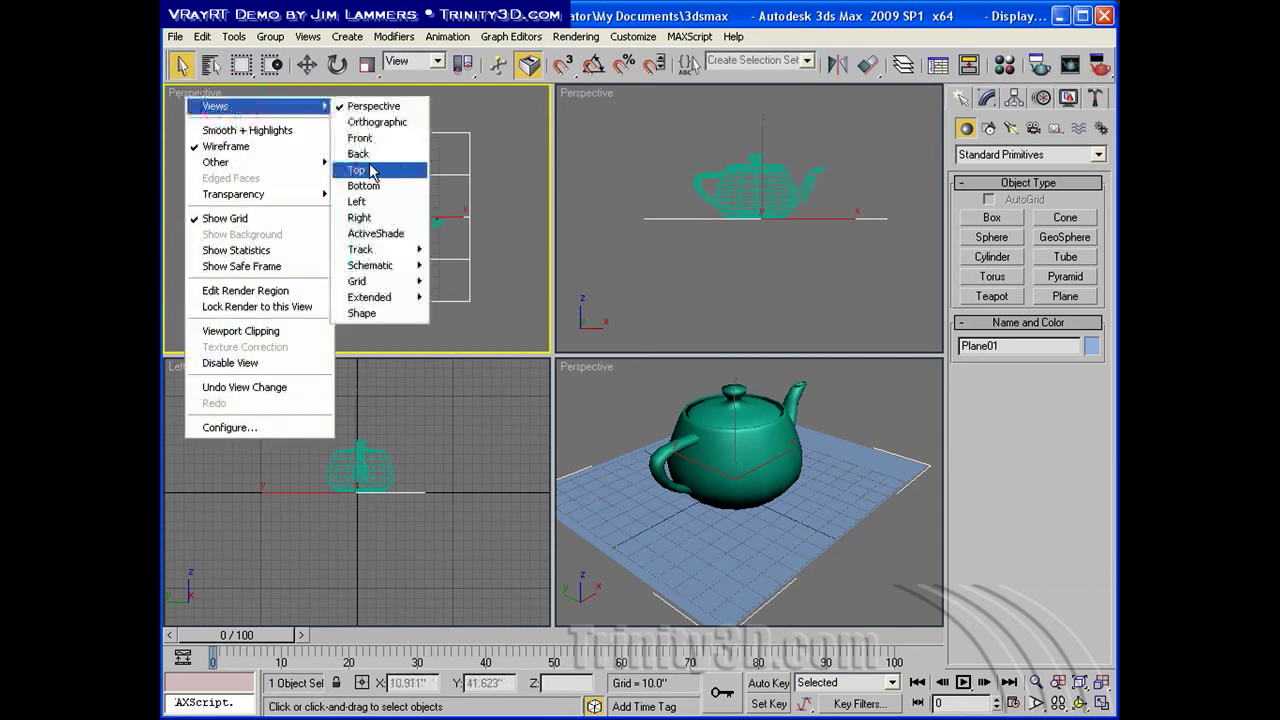
click(375, 233)
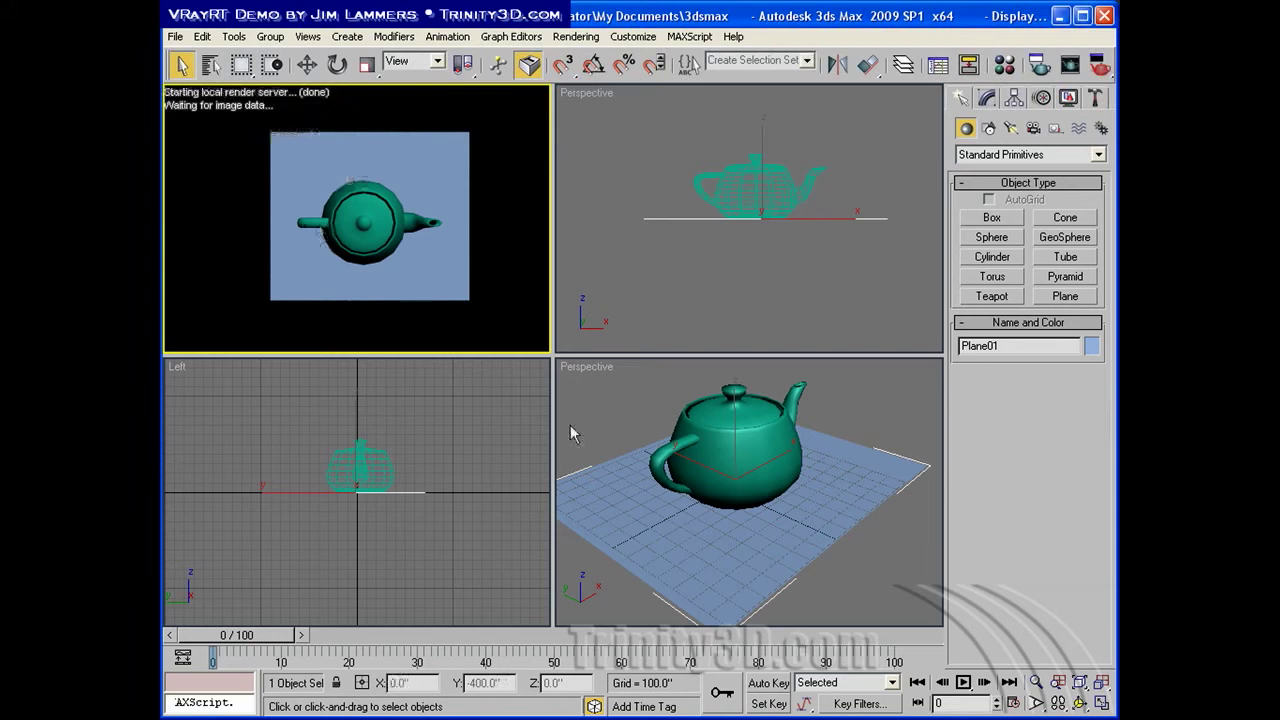
Activate the bottom-right Perspective viewport and walk its camera to a side-on view of the teapot
right_click(623, 412)
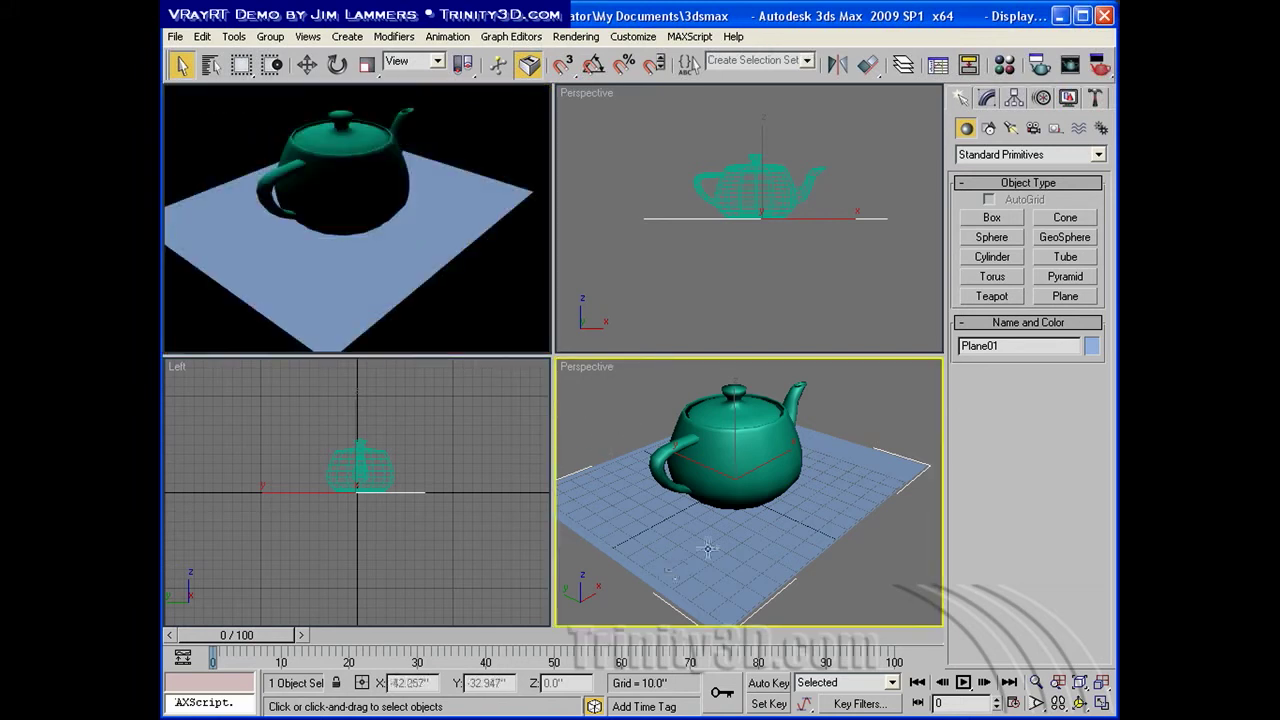
click(1058, 703)
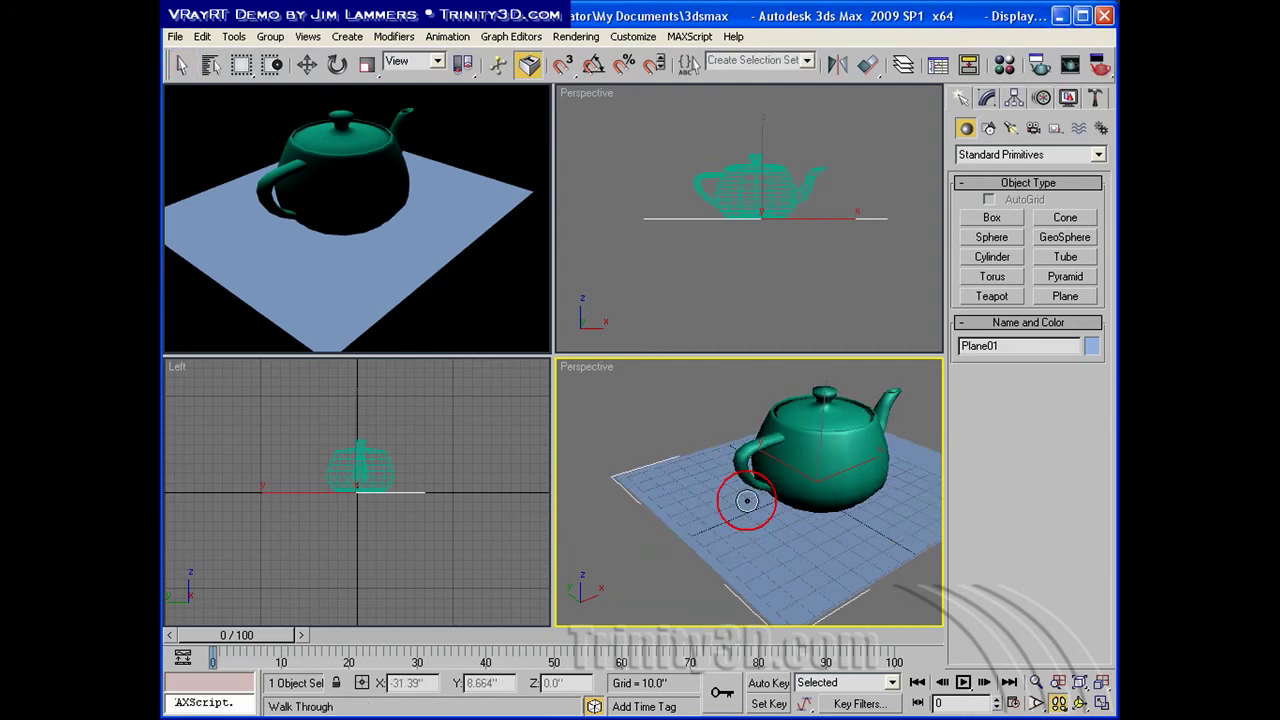
drag(749, 500, 606, 583)
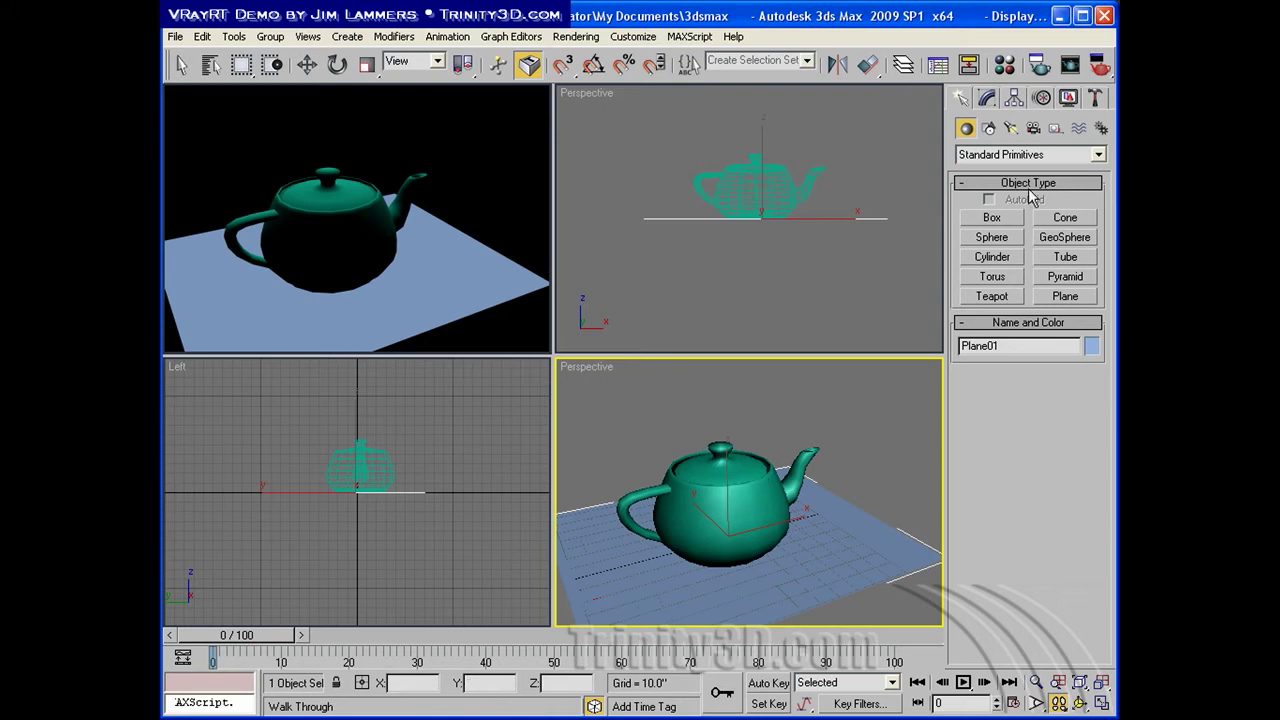
Create a sphere beside the teapot and set light creation to the VRay category
click(992, 237)
drag(421, 468, 437, 478)
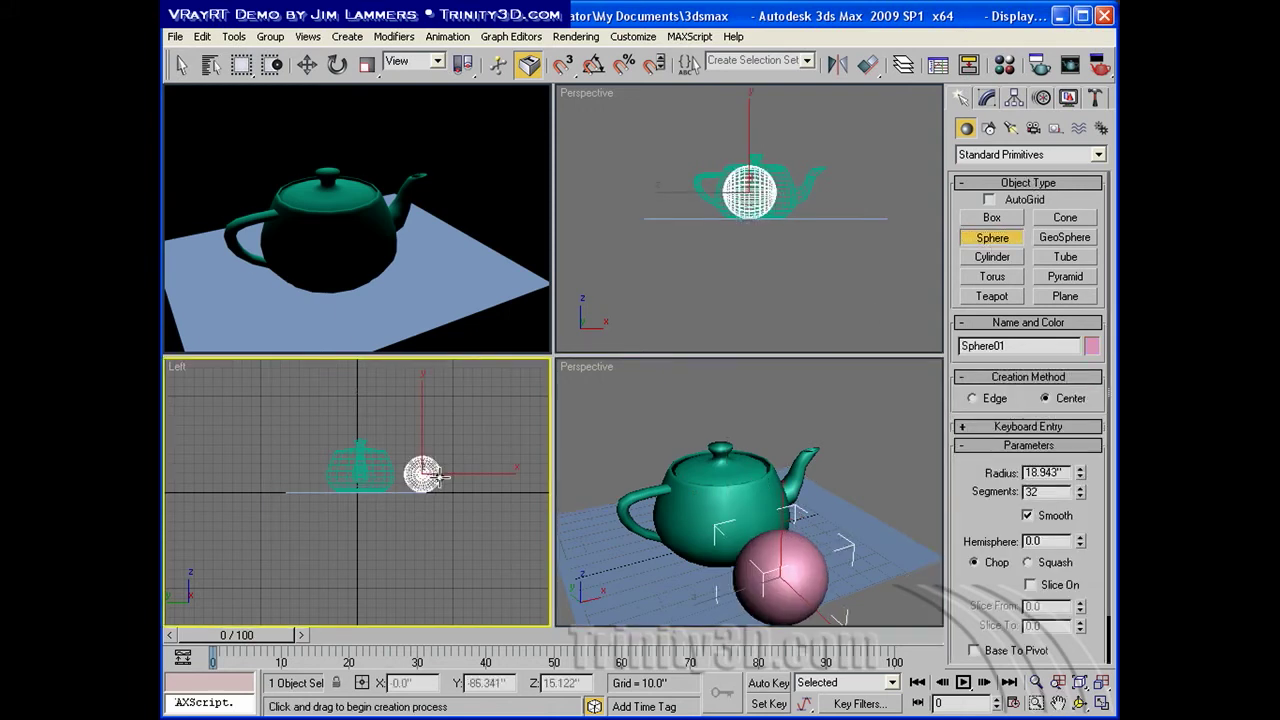
click(1011, 128)
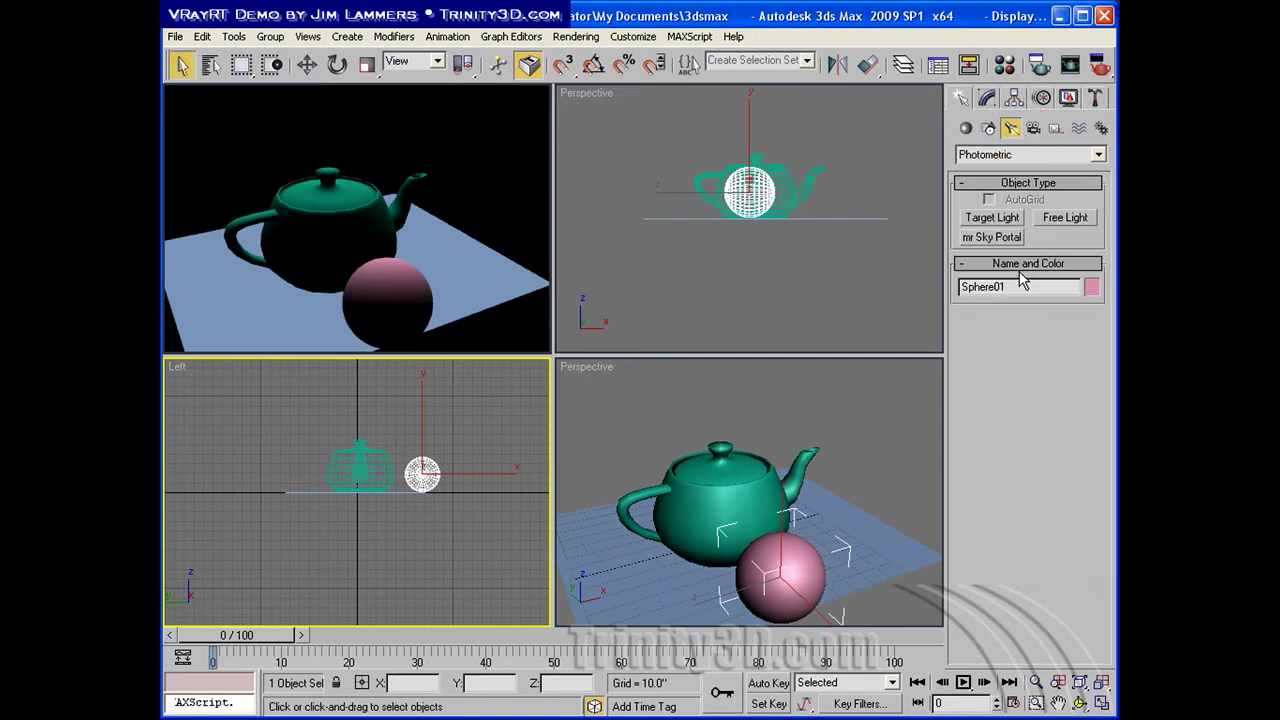
click(1018, 155)
click(1016, 203)
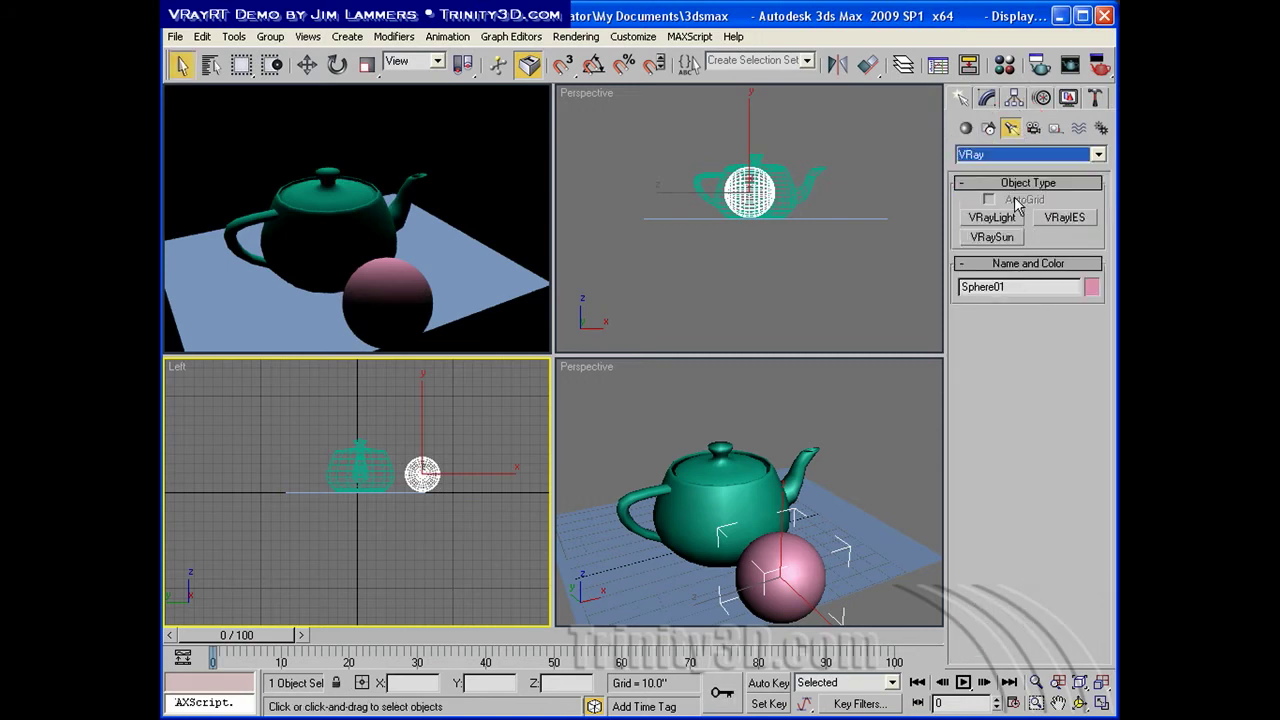
click(1010, 157)
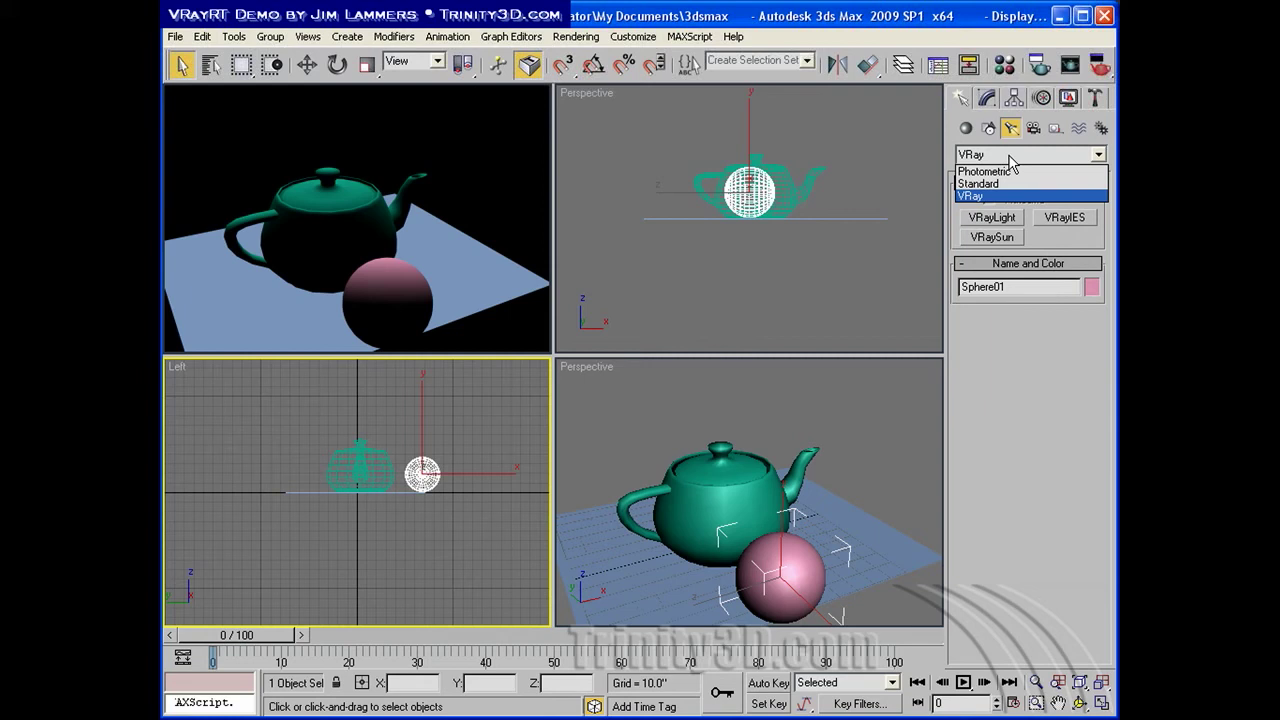
click(1010, 196)
Draw a VRayLight plane light in the Top view beside the teapot
click(992, 217)
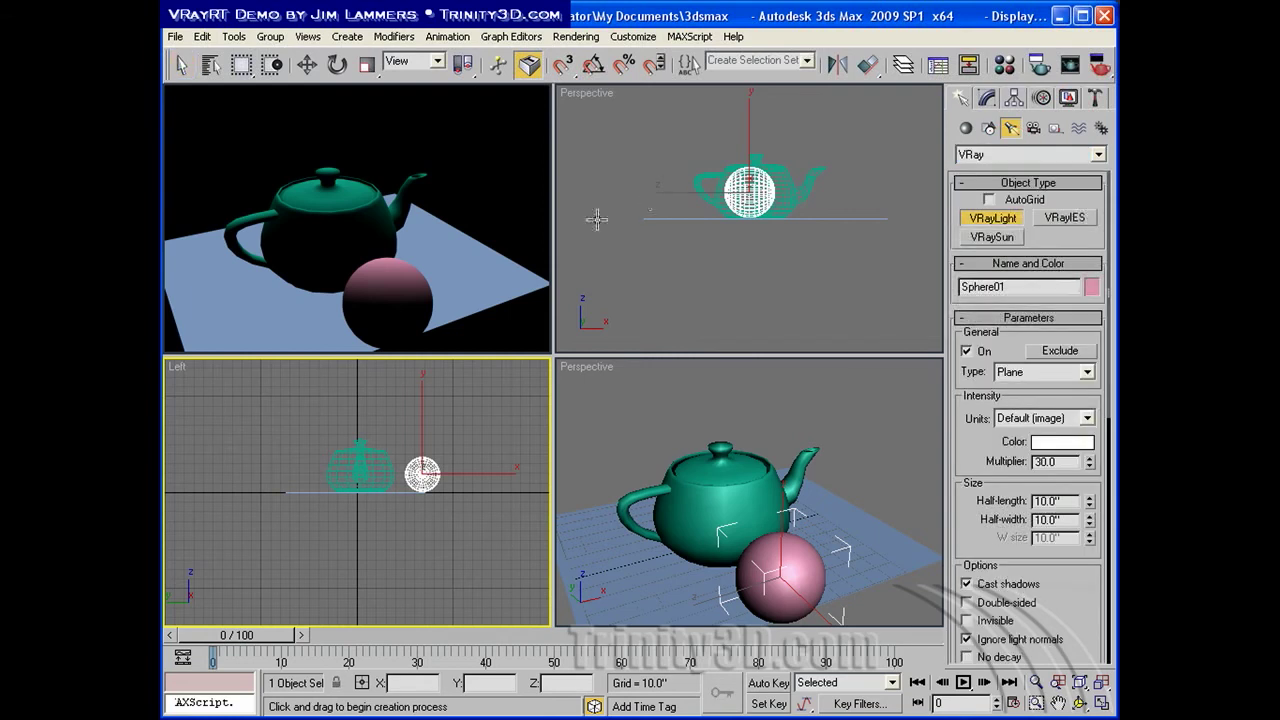
right_click(732, 251)
key(t)
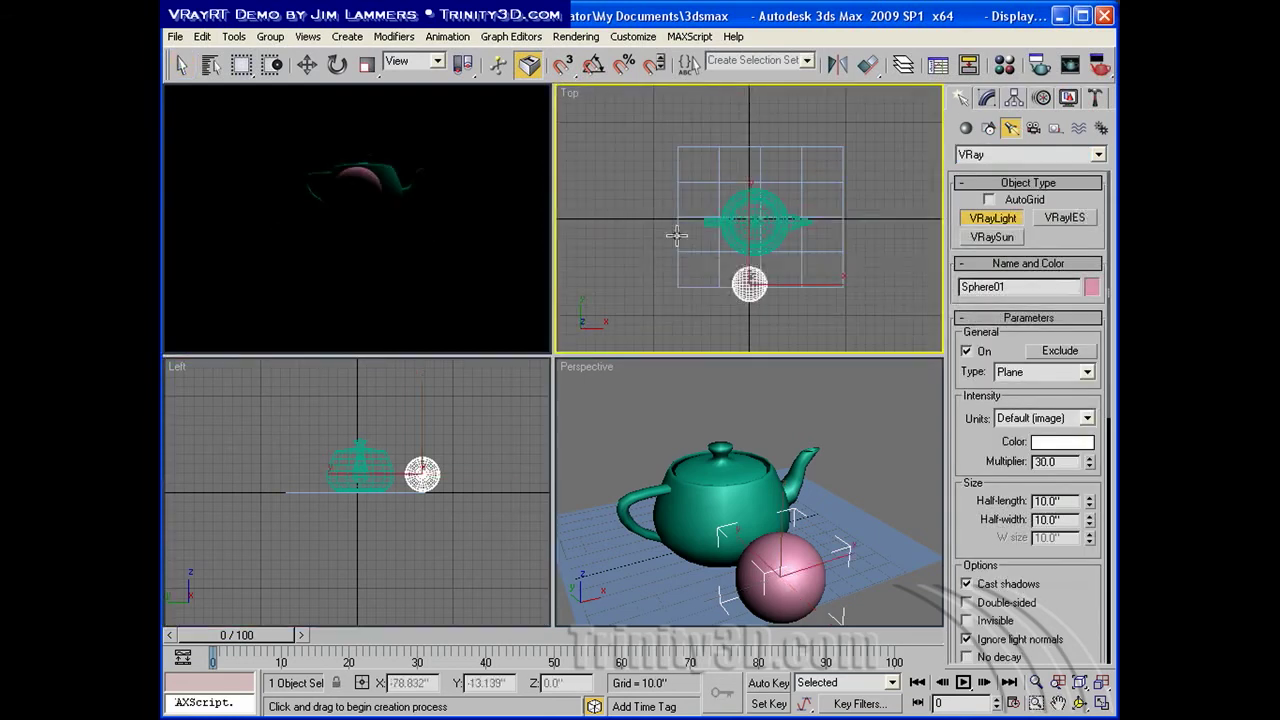
drag(629, 204, 672, 235)
right_click(687, 403)
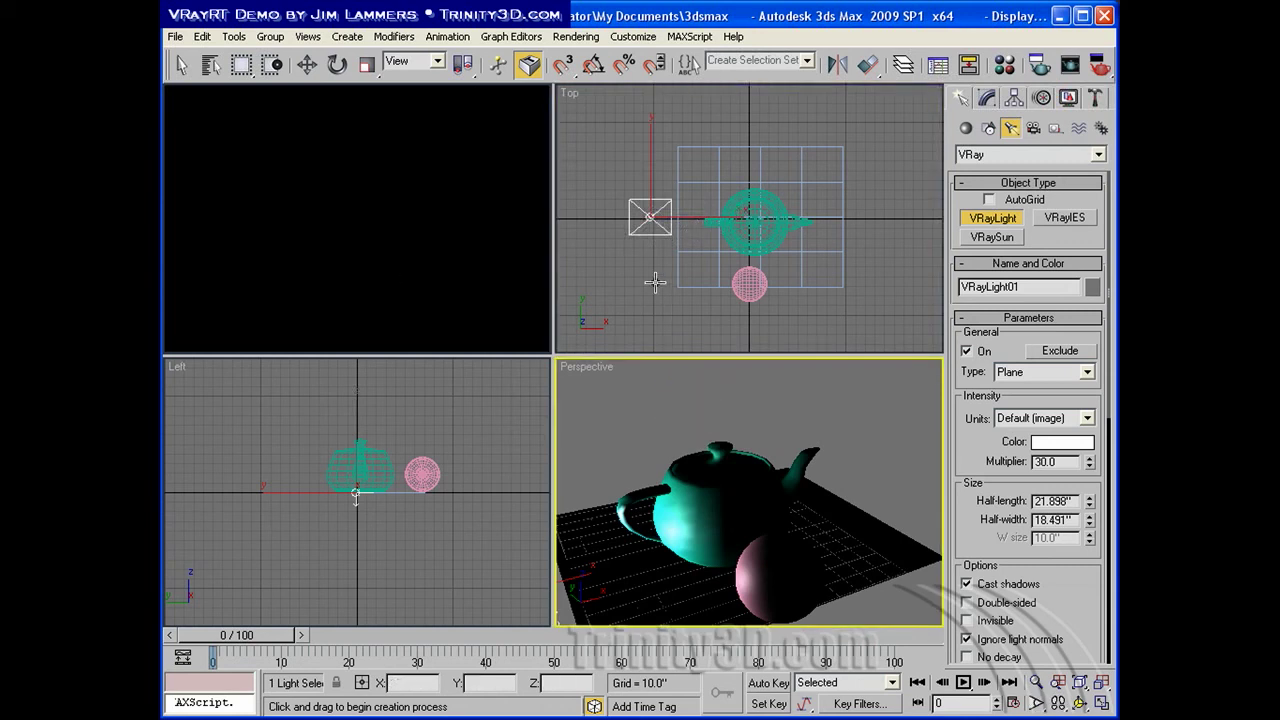
Move the VRayLight high up and over the teapot, then open the Material Editor
key(w)
right_click(413, 517)
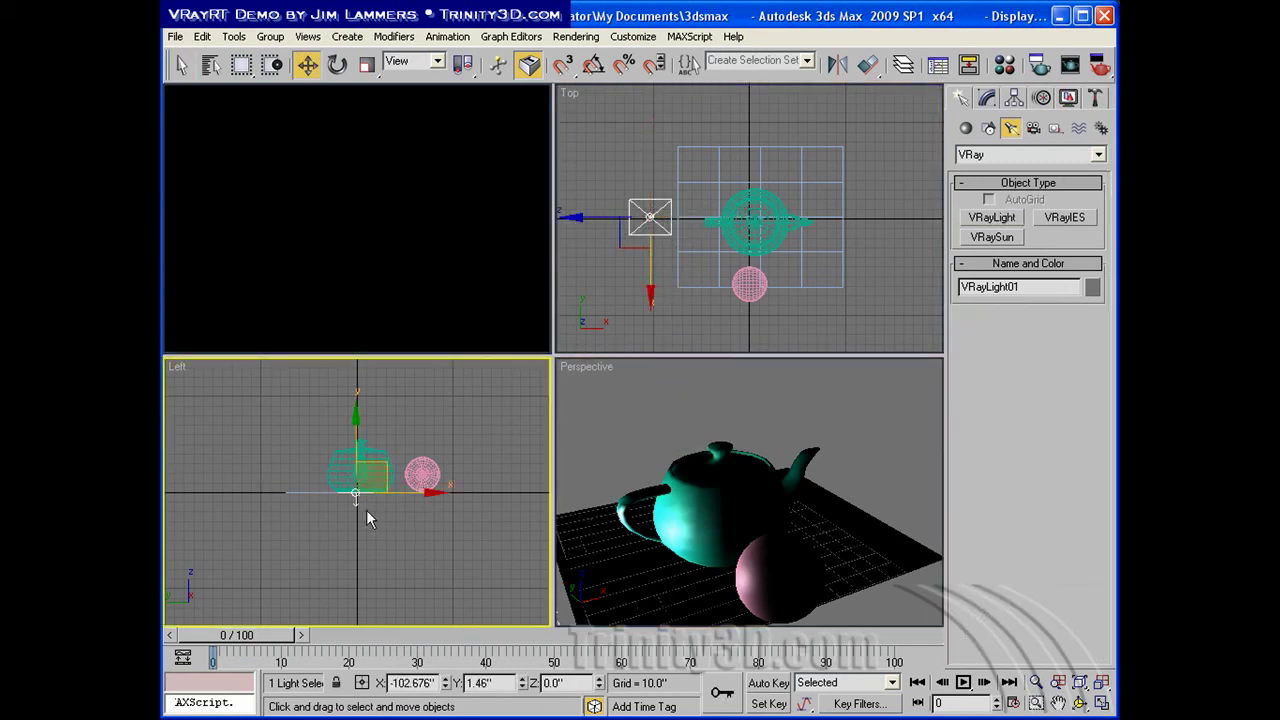
drag(366, 509, 366, 427)
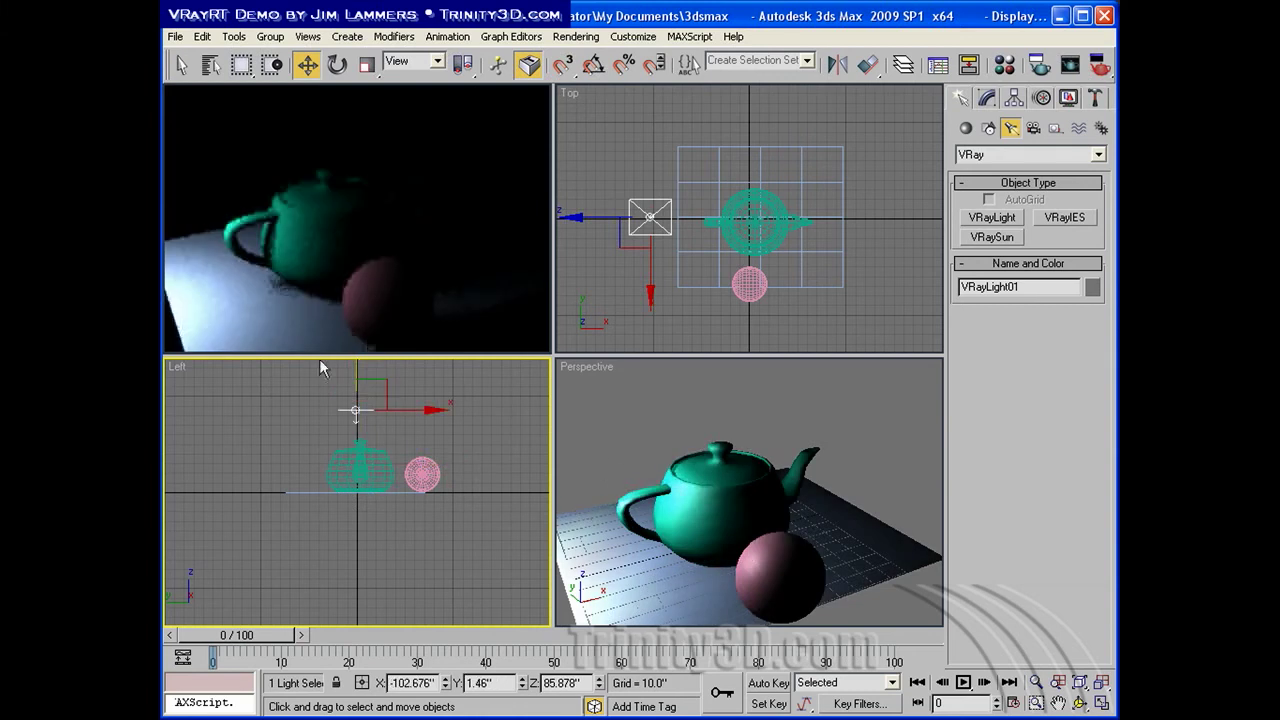
right_click(690, 200)
drag(683, 190, 826, 192)
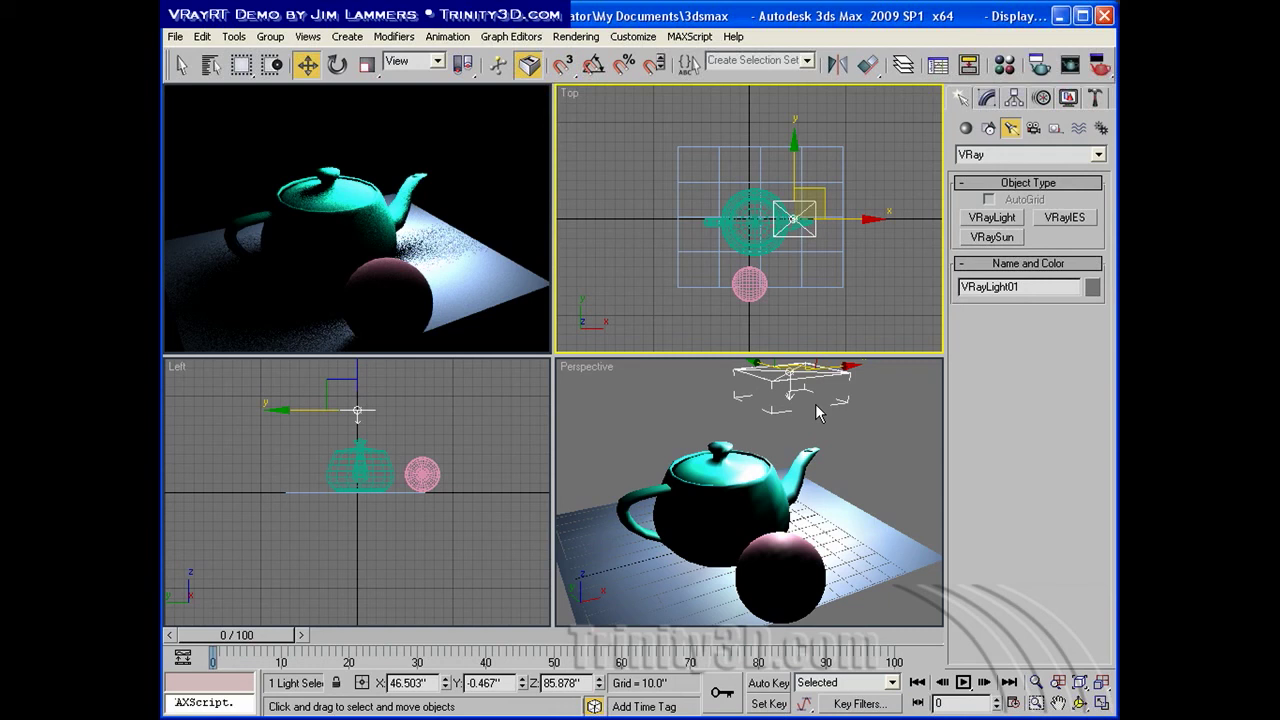
right_click(364, 522)
drag(358, 405, 413, 381)
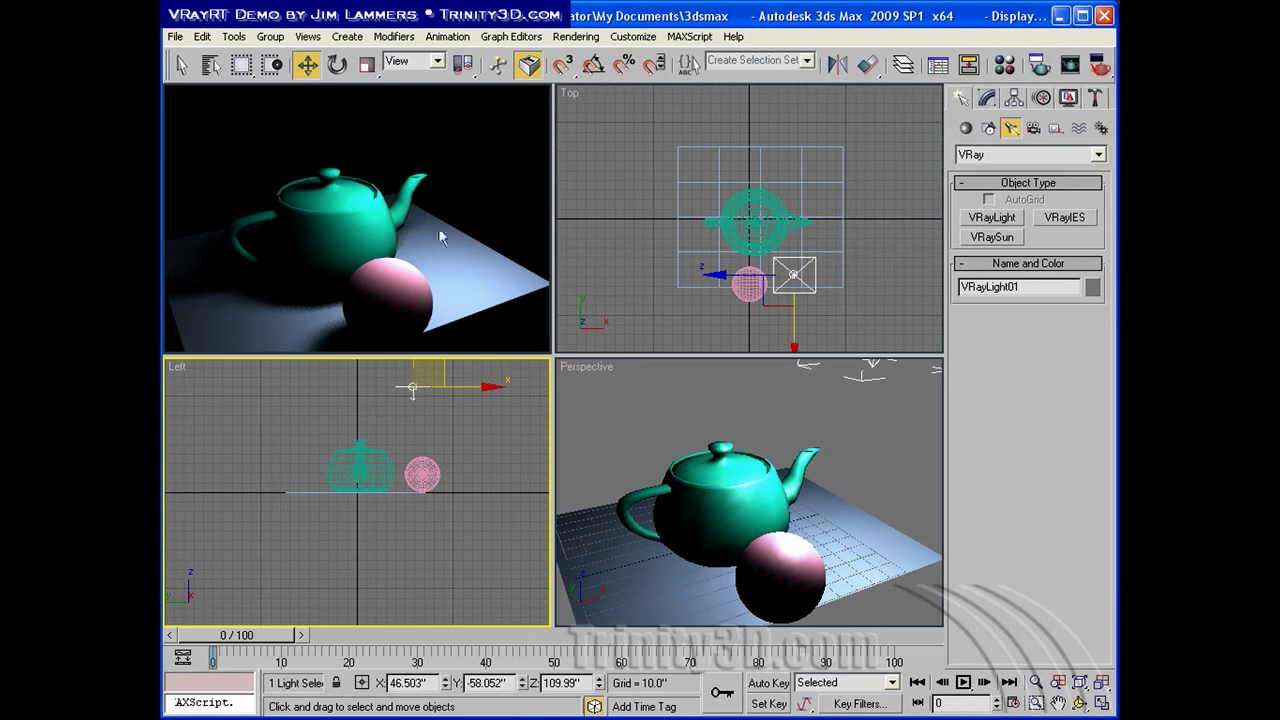
right_click(566, 222)
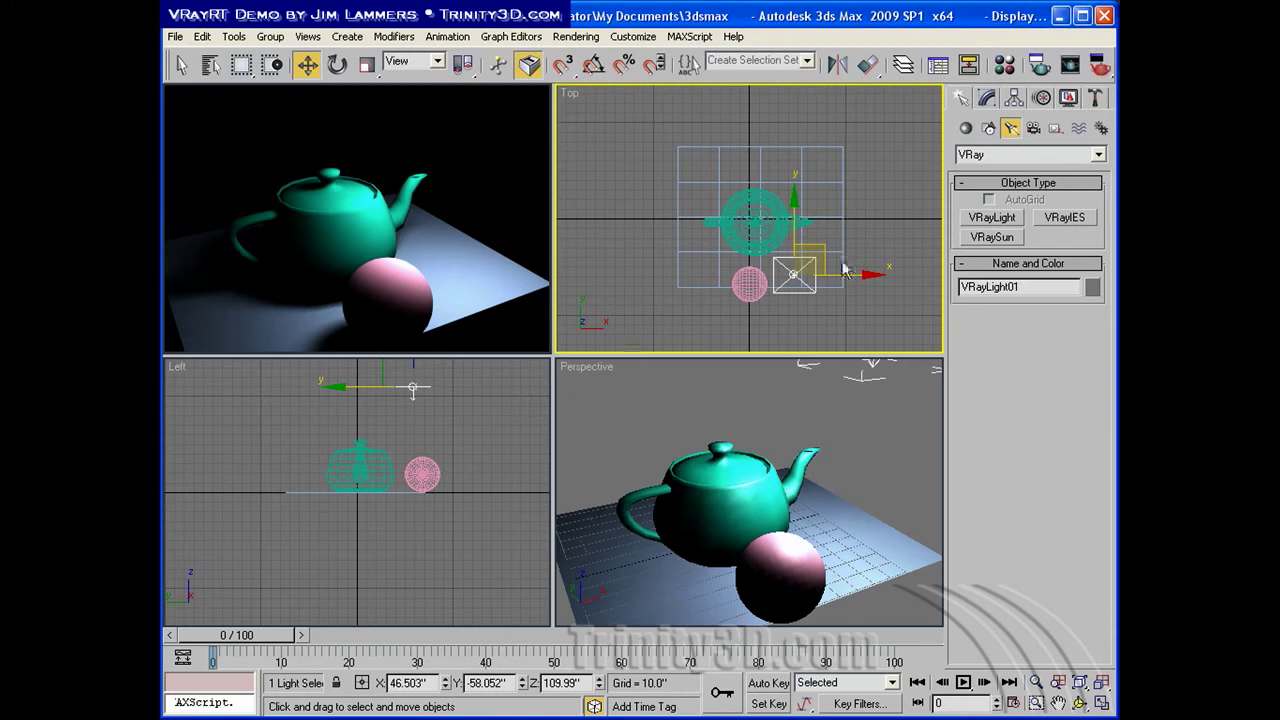
key(m)
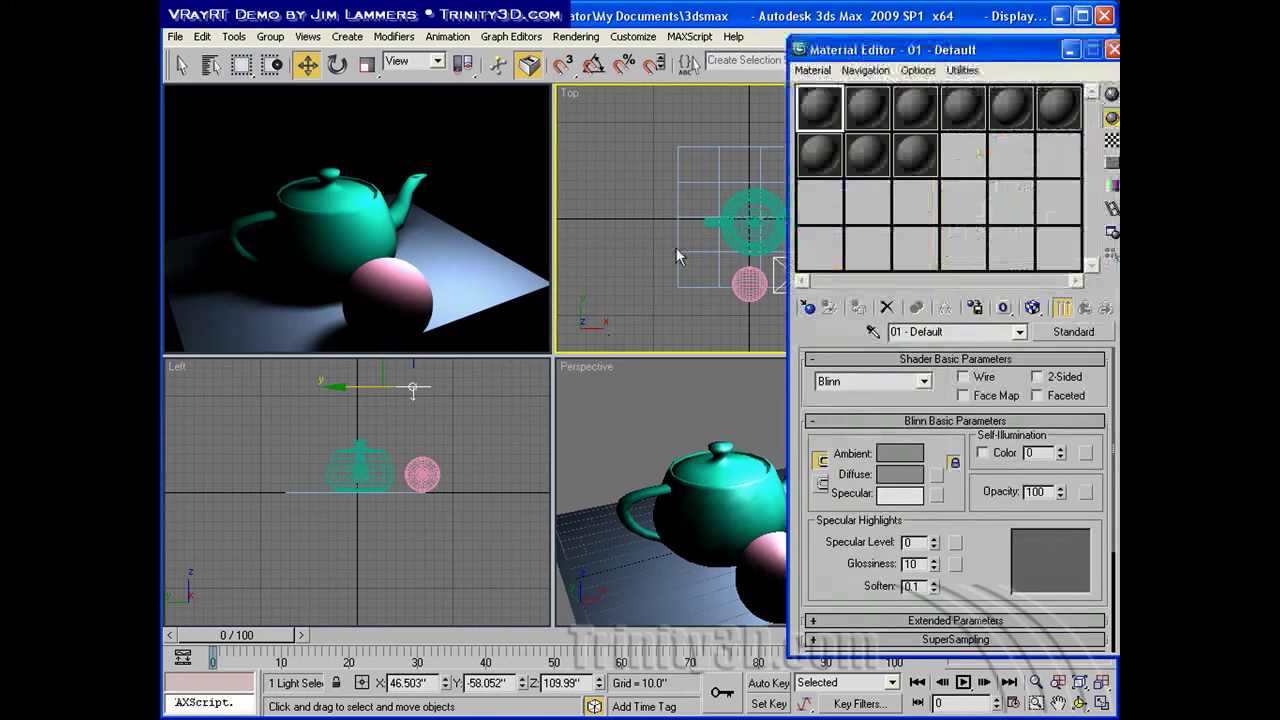
Show the sample slots as 3 X 2 and change material 01 - Default to VRayMtl
right_click(831, 124)
click(892, 266)
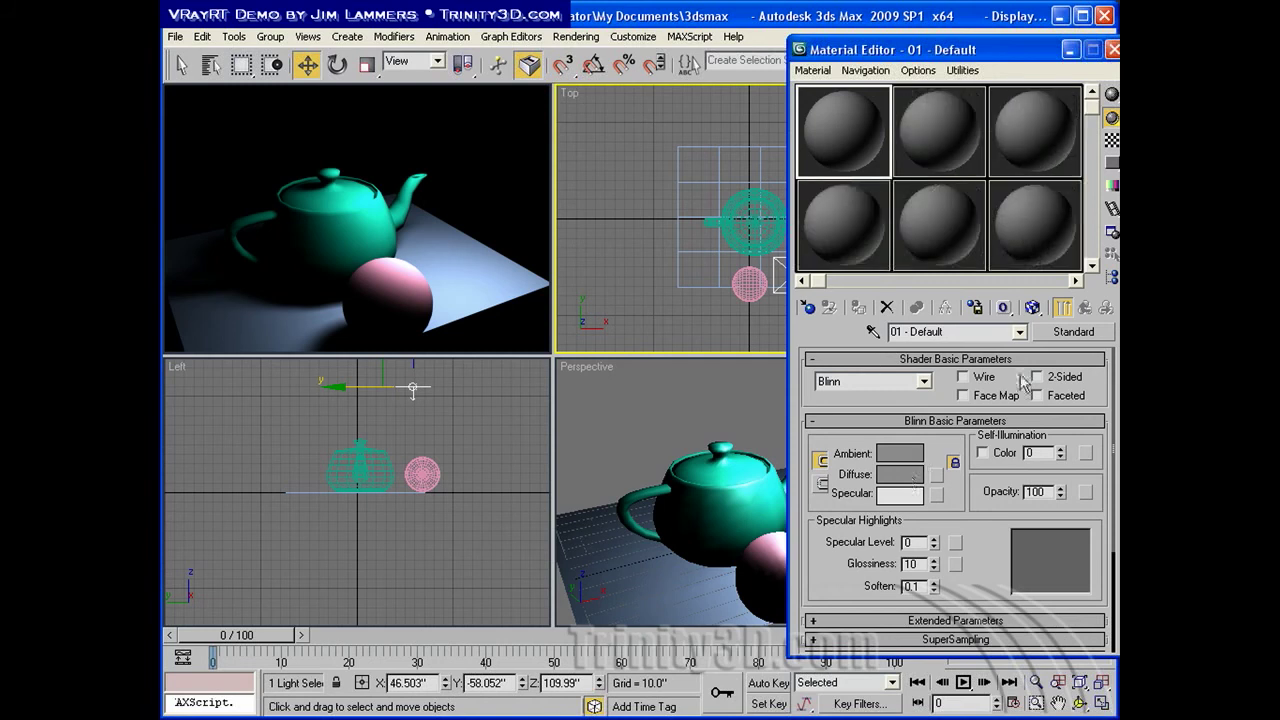
click(1073, 331)
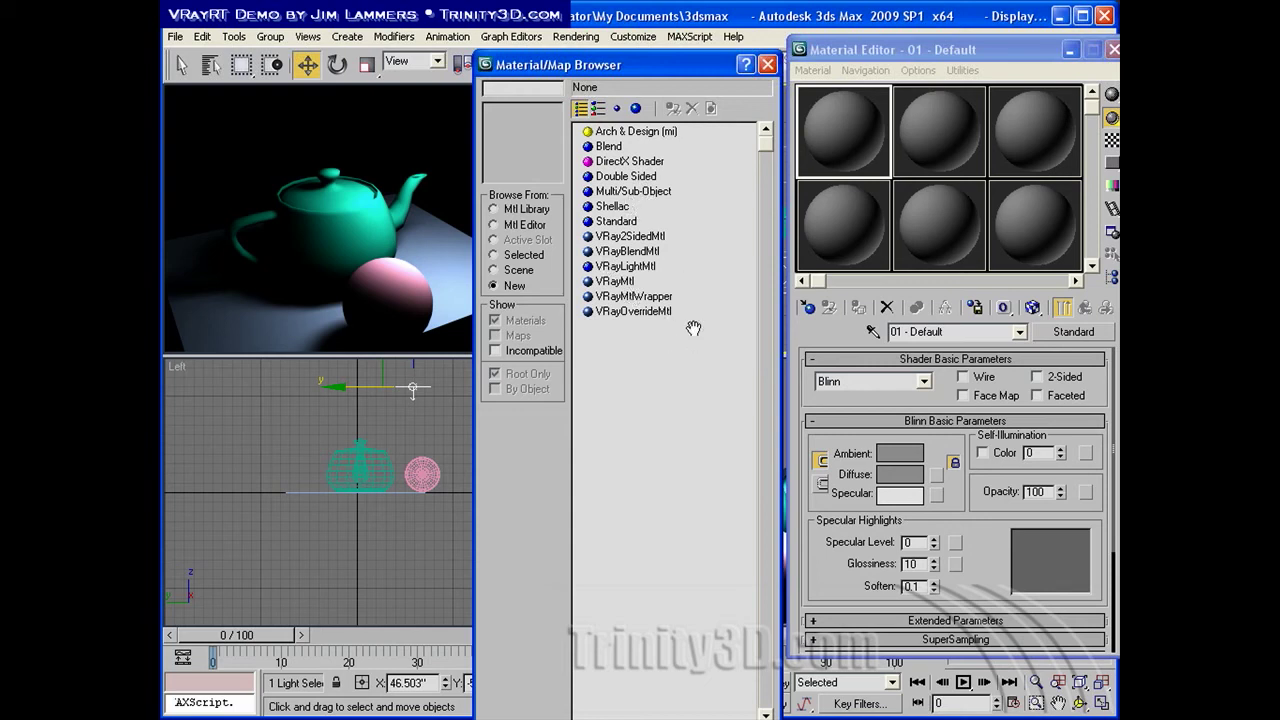
double_click(612, 281)
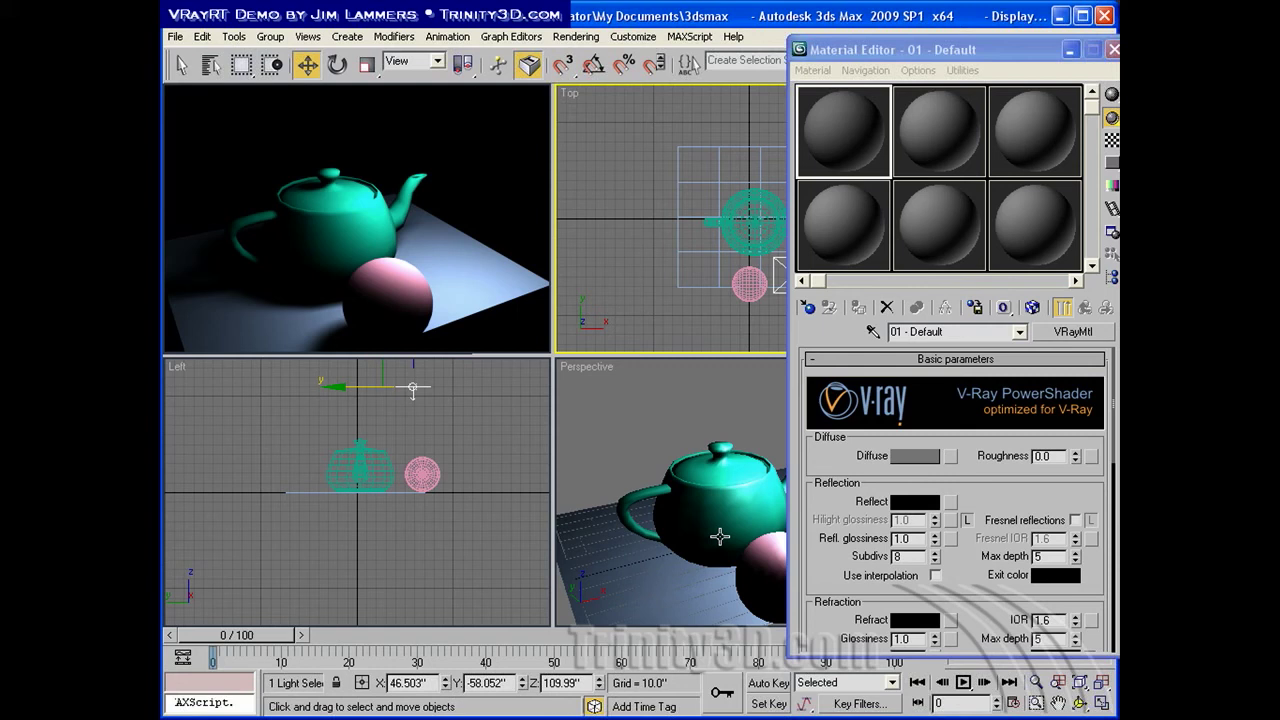
Assign material 01 to the teapot and set its Reflect colour to green (H86 S223 V192)
click(733, 459)
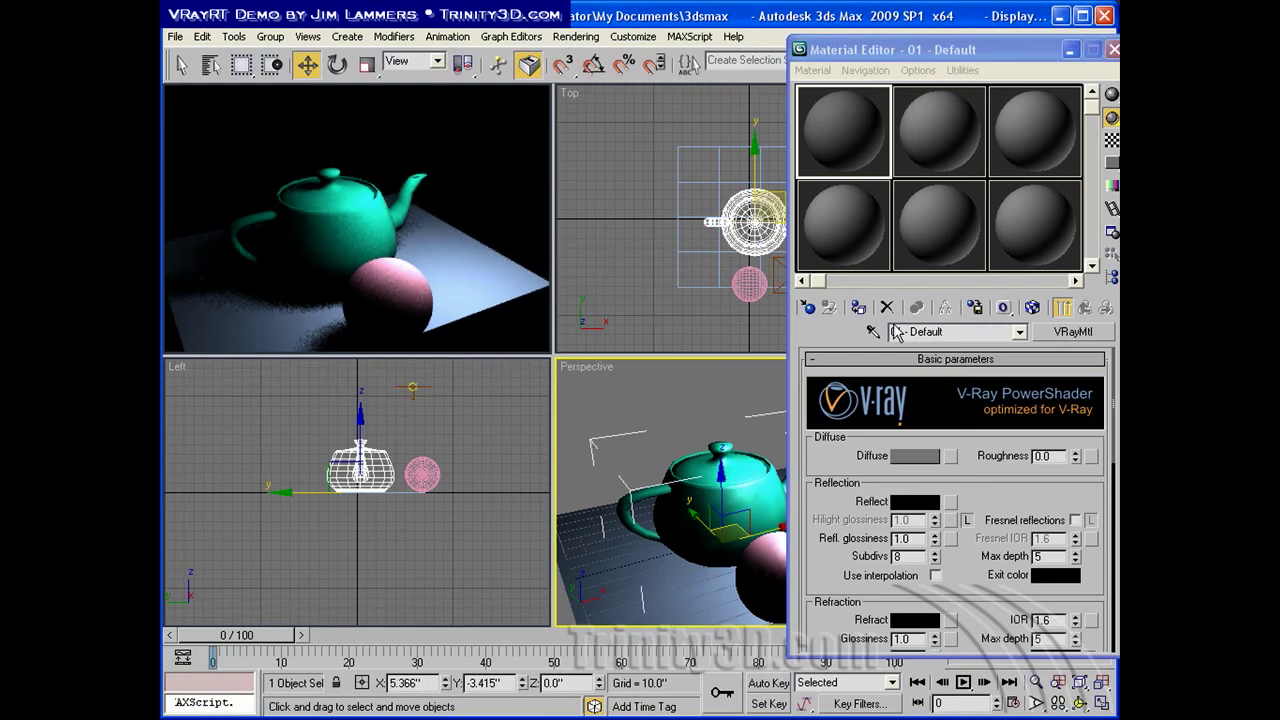
click(858, 307)
click(913, 501)
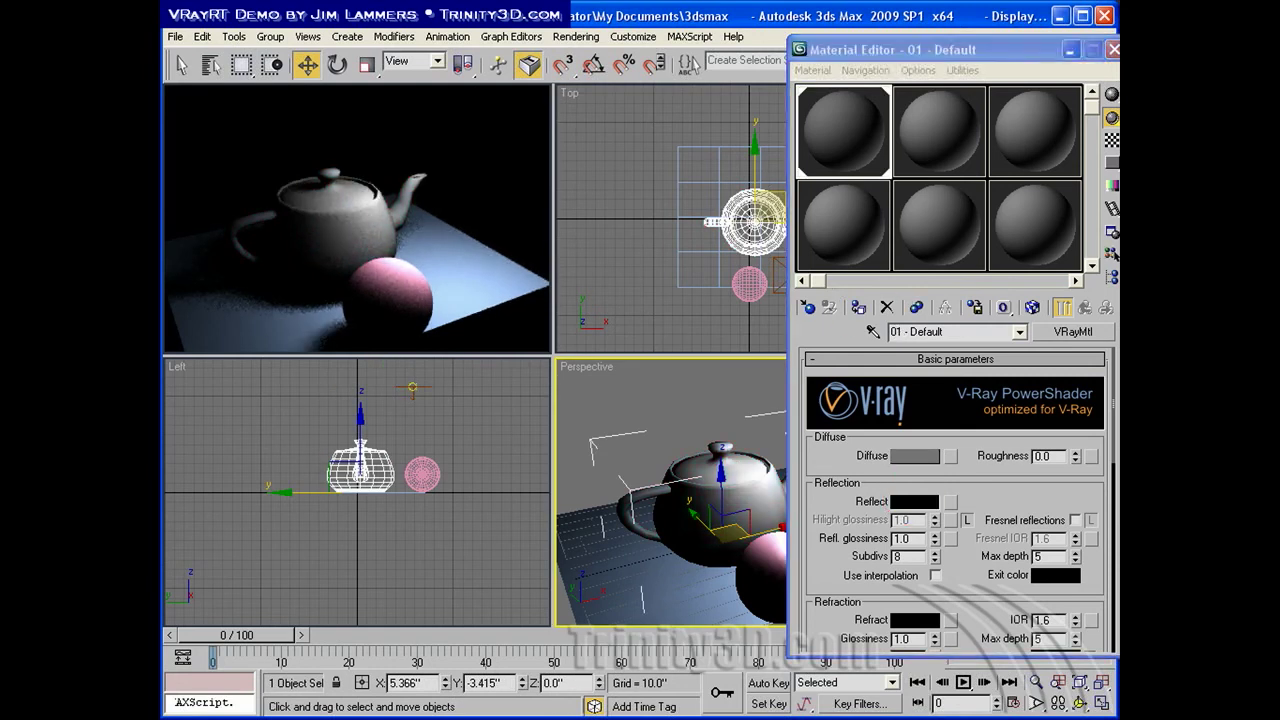
drag(543, 262, 557, 260)
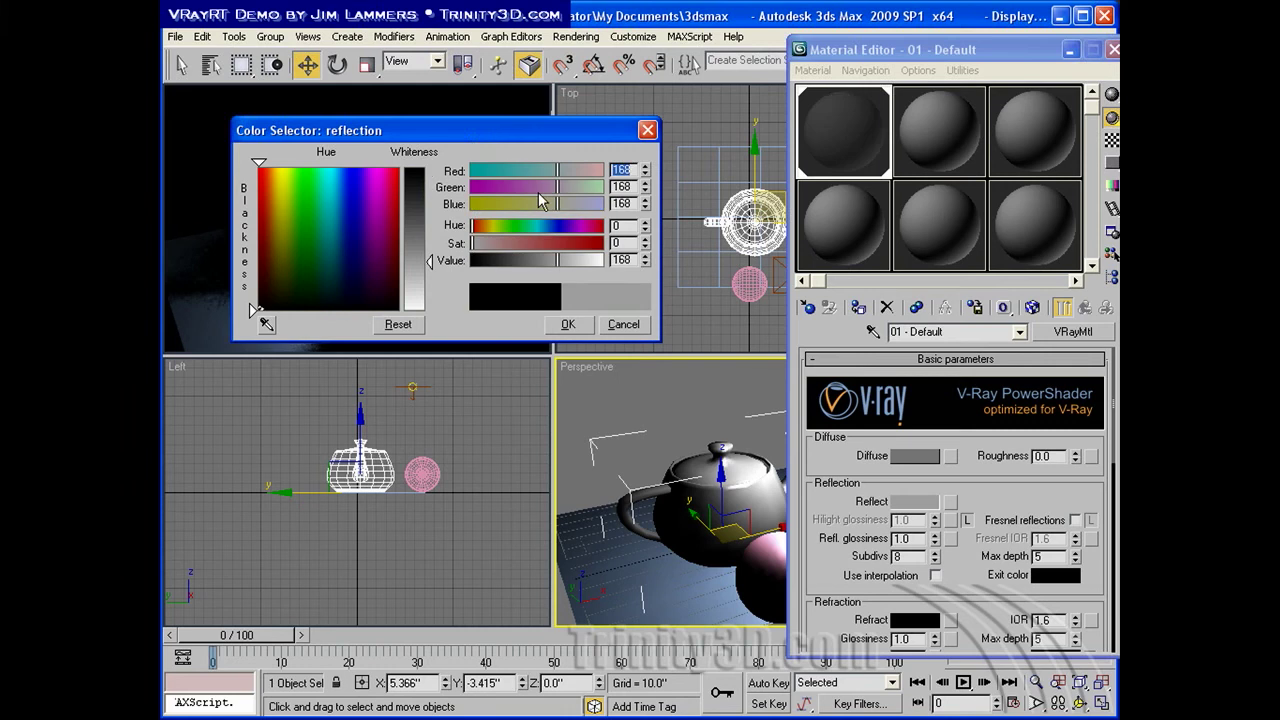
drag(528, 130, 534, 407)
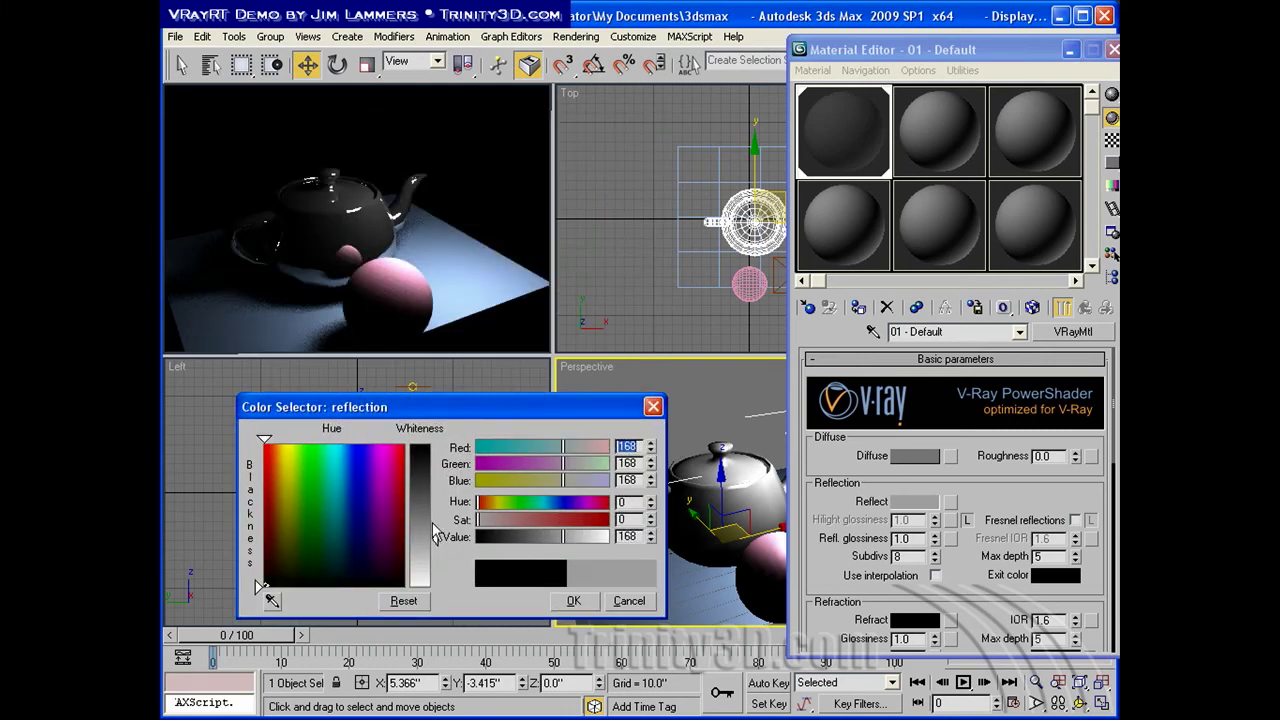
drag(597, 534, 506, 537)
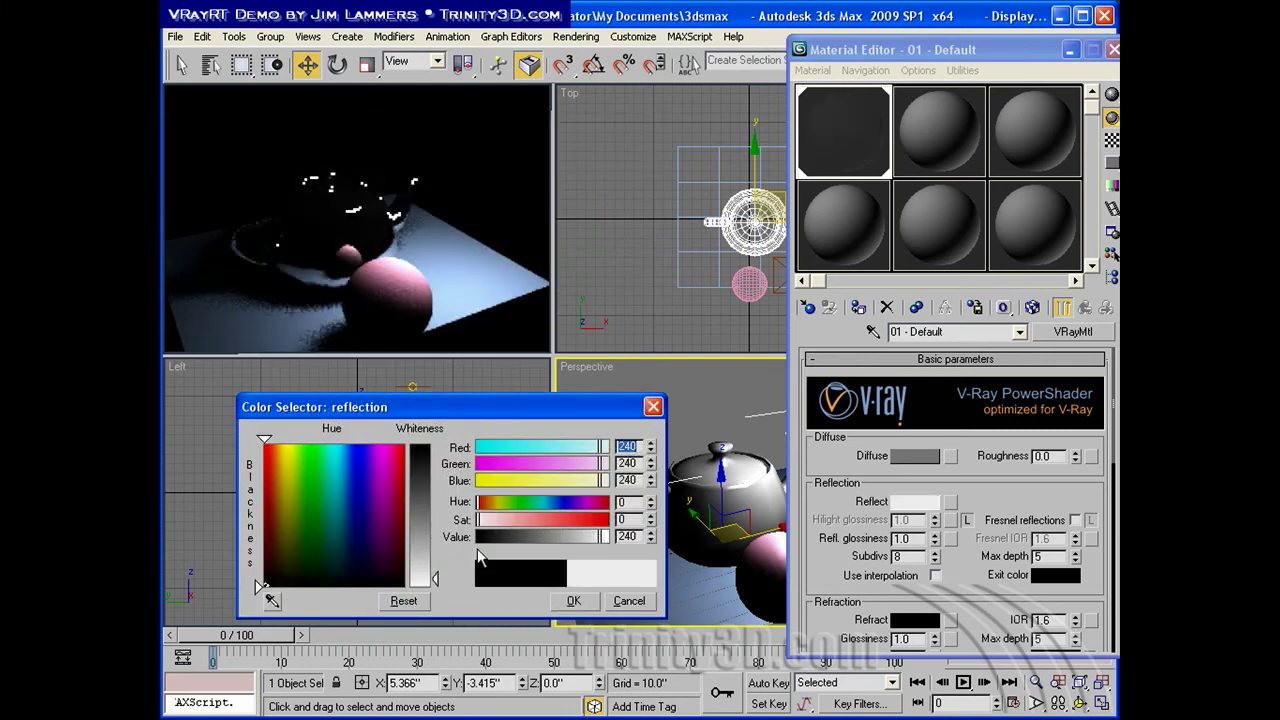
click(574, 534)
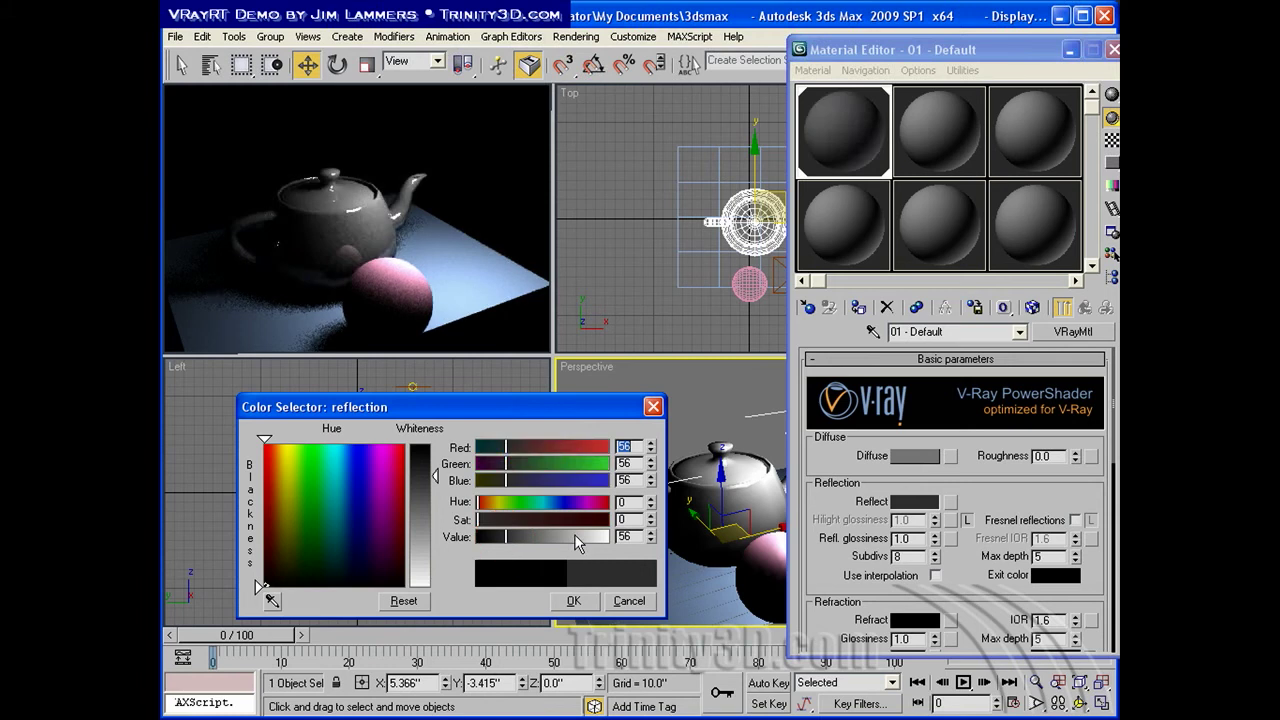
click(518, 502)
click(592, 522)
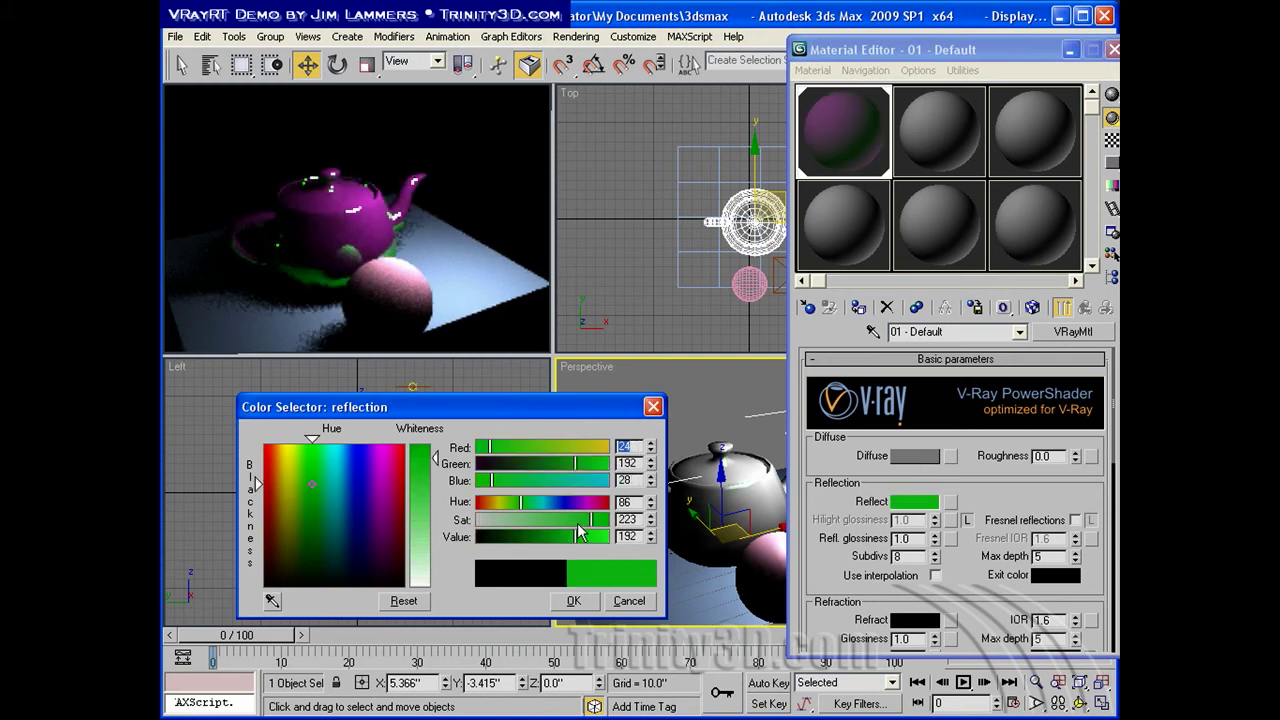
click(573, 600)
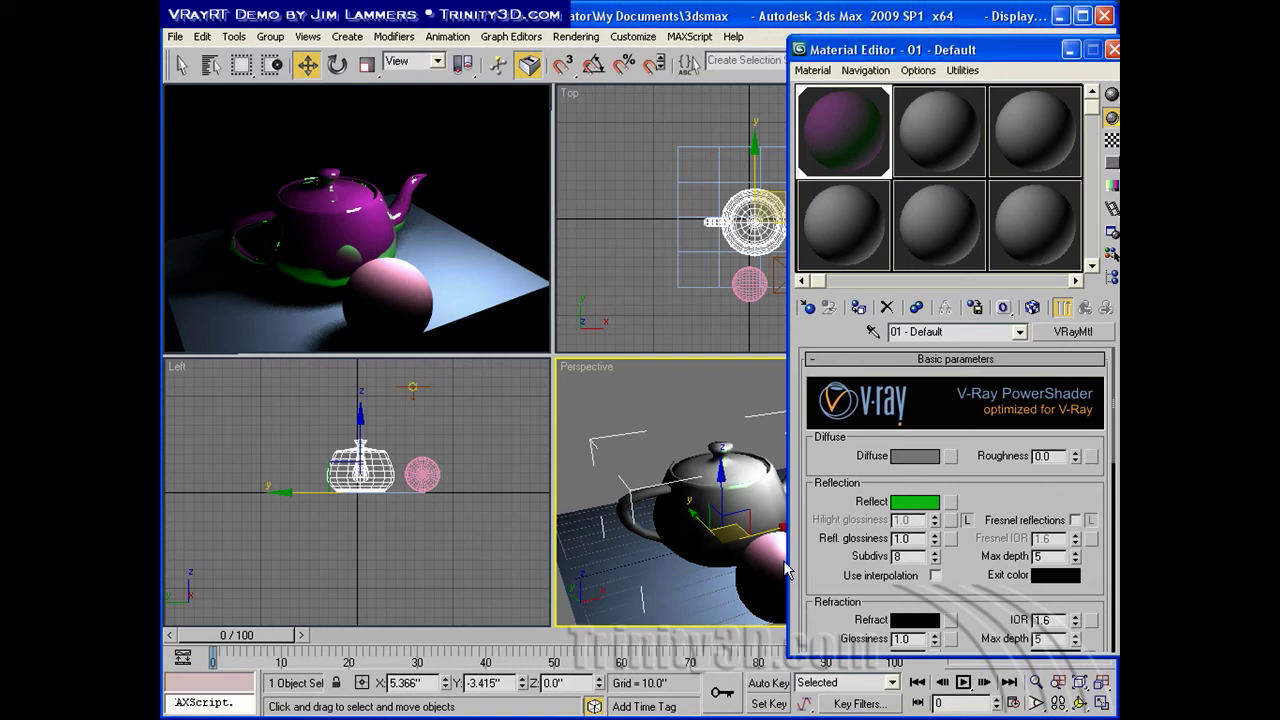
Copy the green Reflect colour onto Diffuse and set reflection glossiness to 0.7
drag(921, 515, 915, 456)
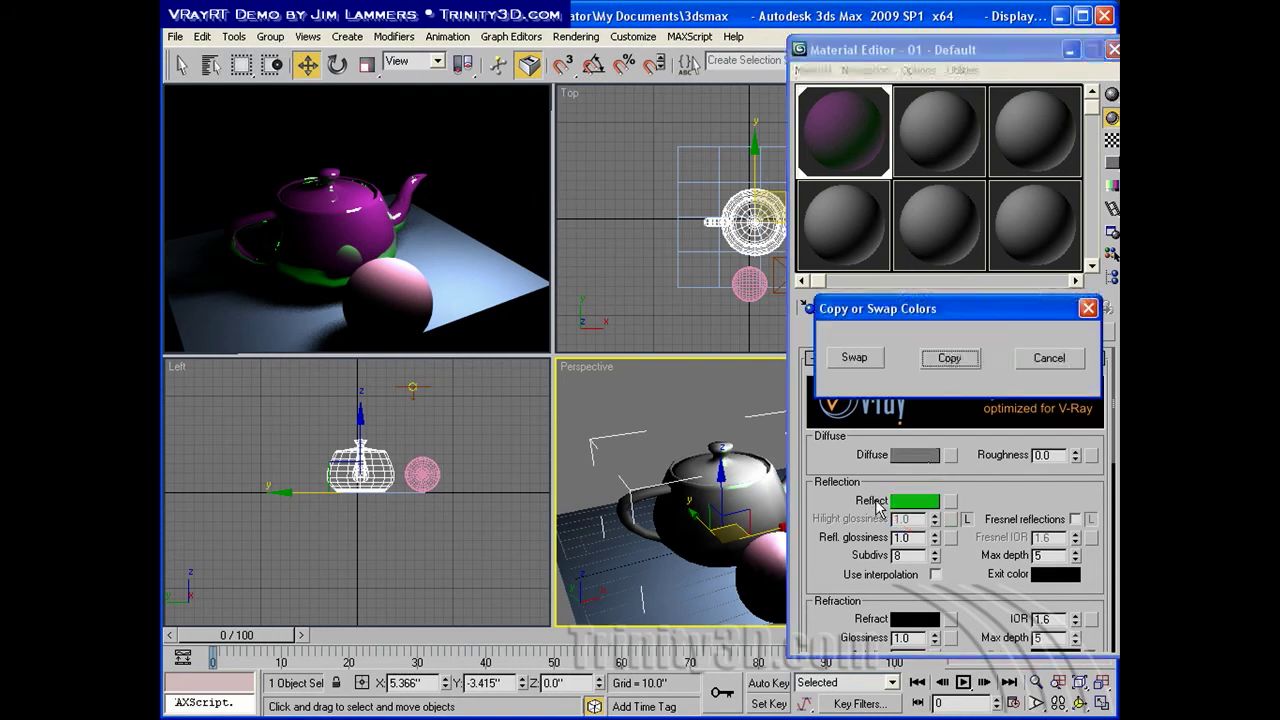
click(955, 362)
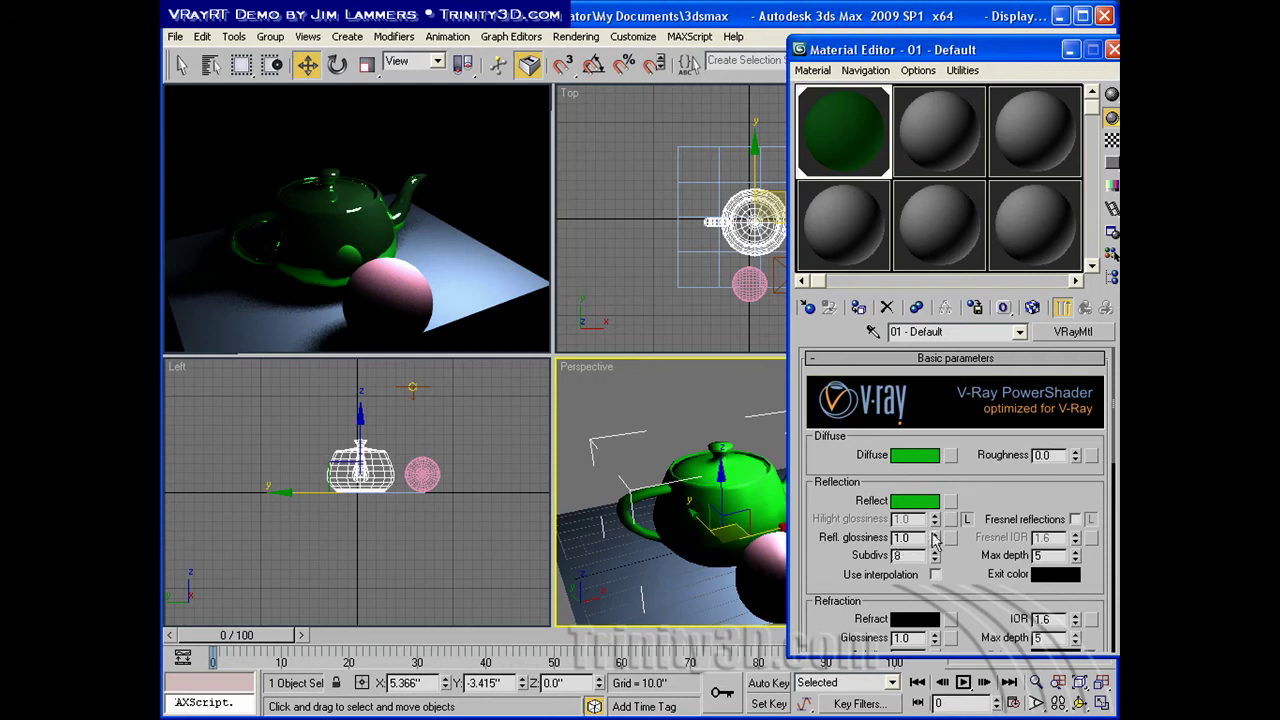
drag(936, 540, 936, 551)
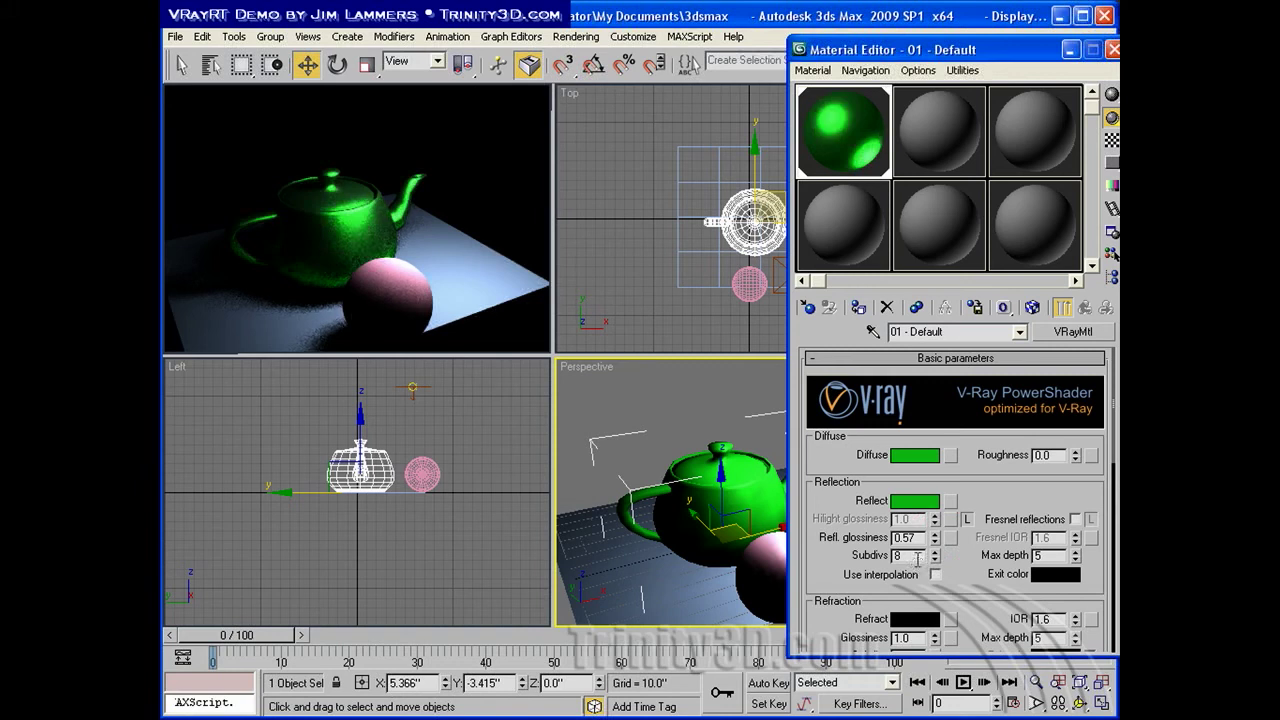
drag(936, 540, 938, 530)
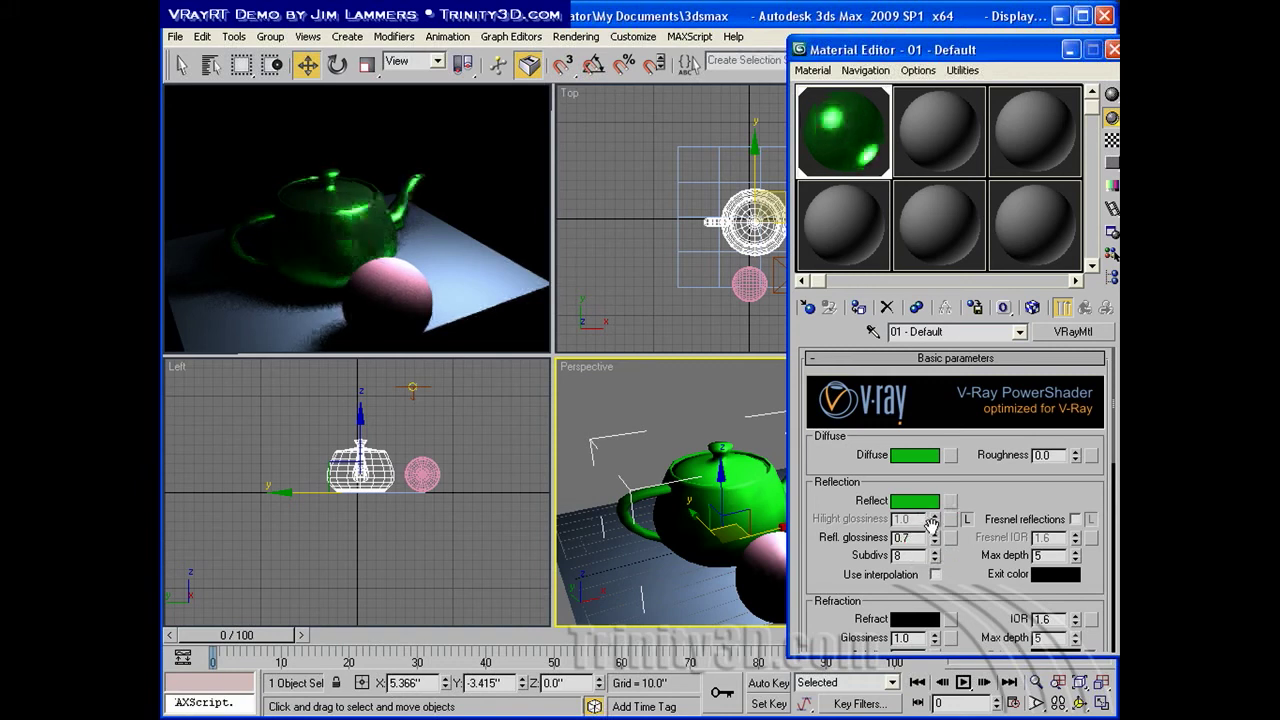
Make material slot 02 a VRayMtl with a near-white reflection colour
click(940, 135)
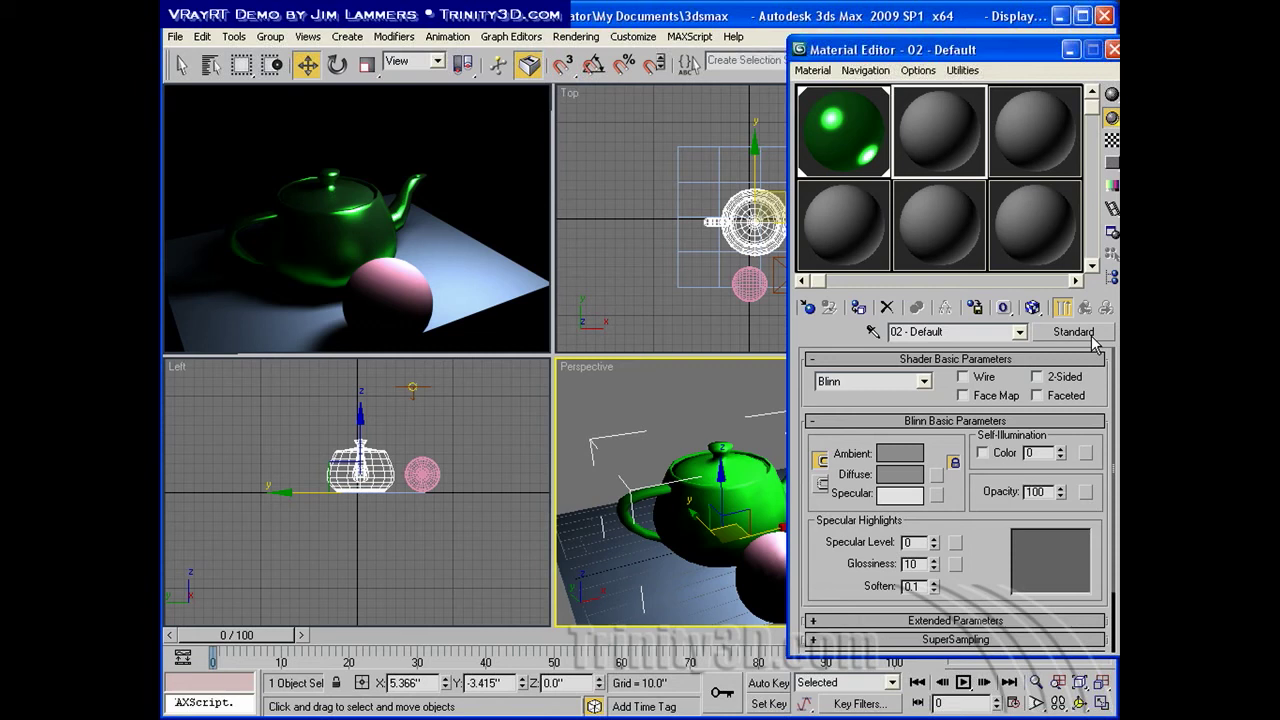
click(1073, 331)
double_click(614, 281)
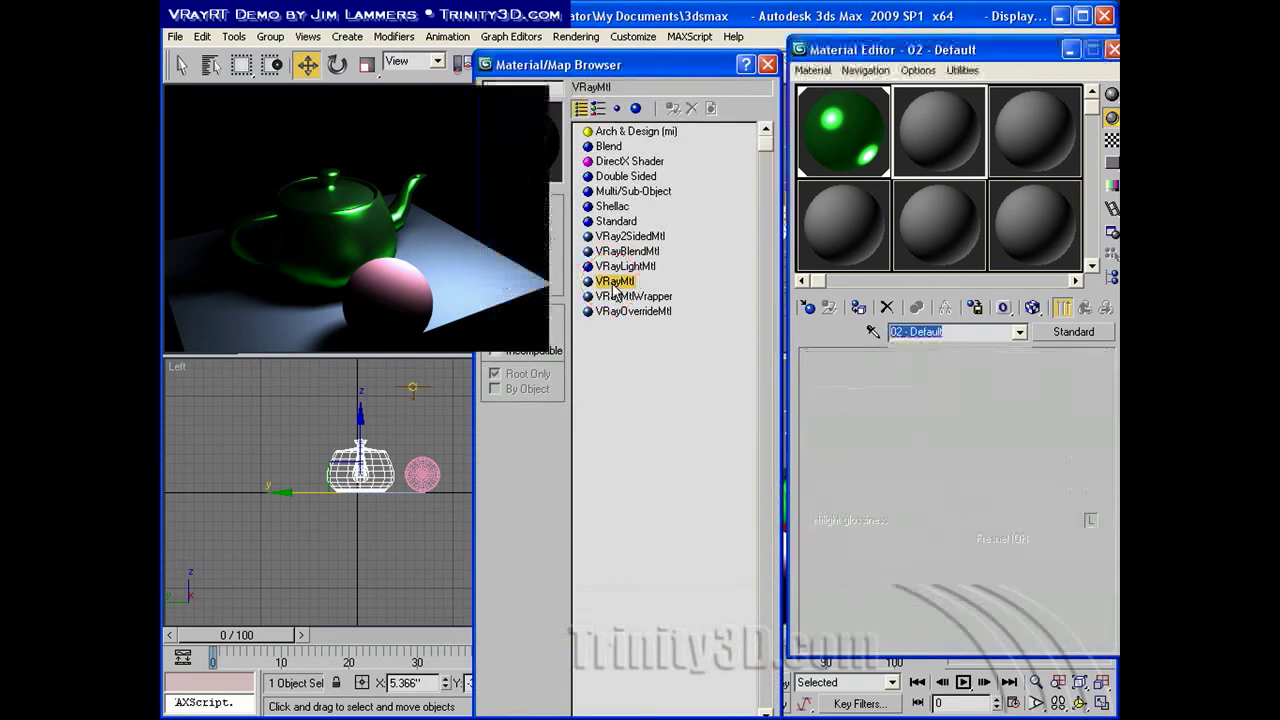
click(915, 501)
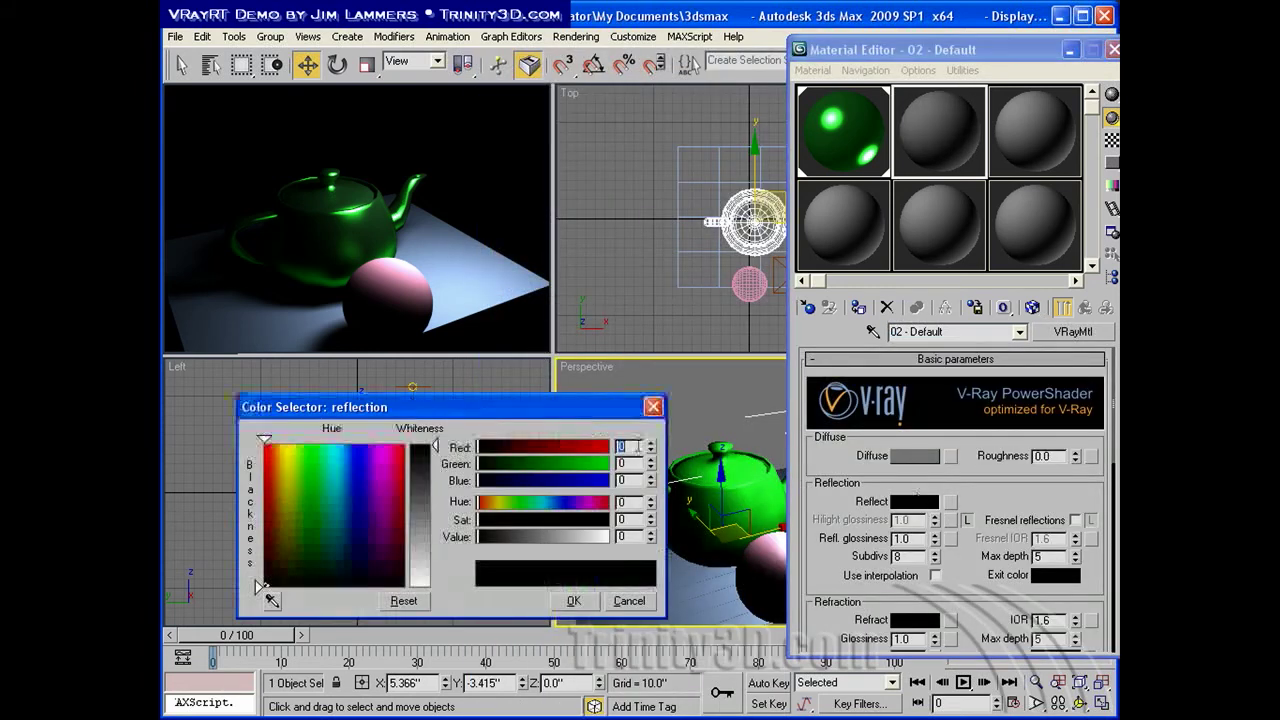
drag(480, 537, 598, 538)
click(574, 600)
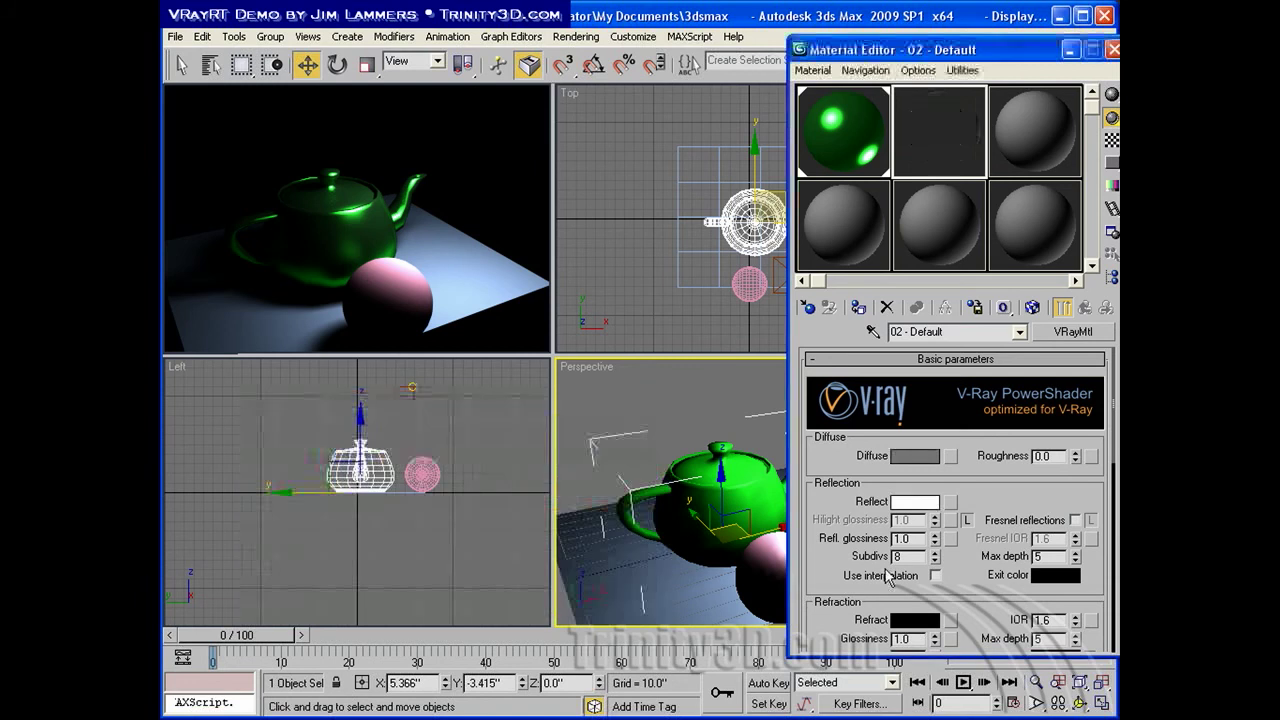
Set the second material's Refract and Diffuse colours to 255 white
scroll(993, 585, down, 5)
click(915, 452)
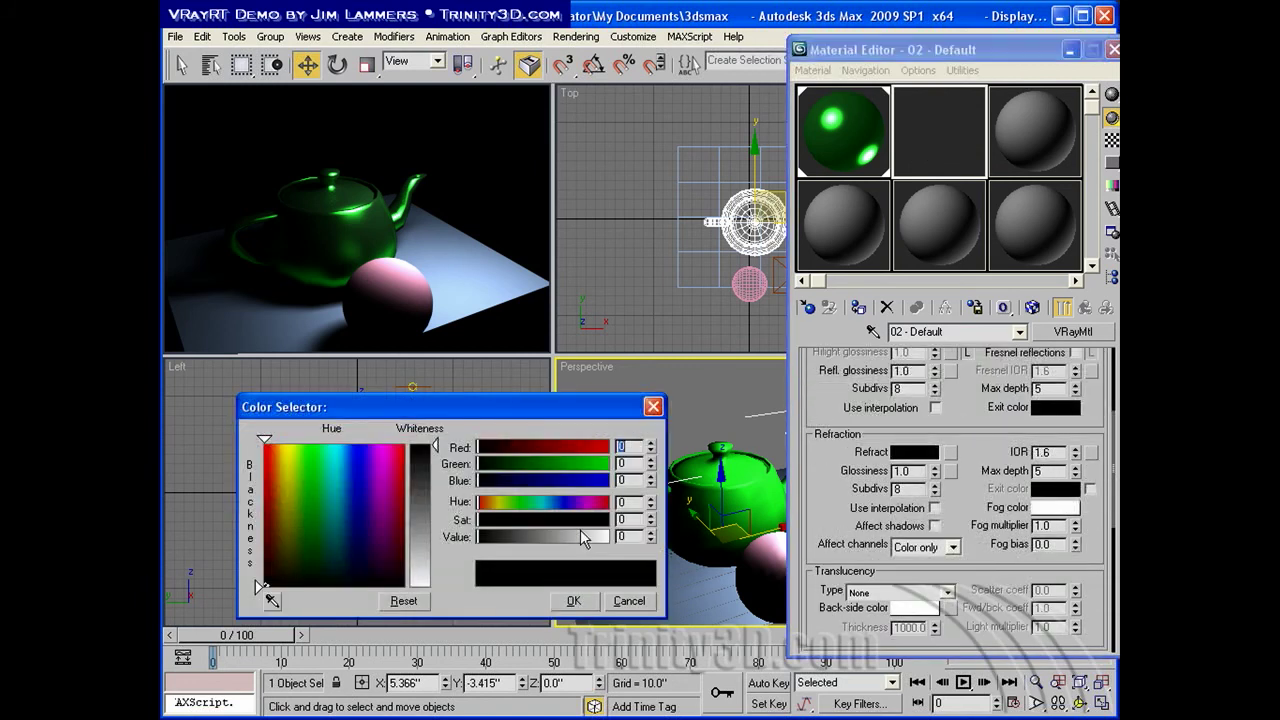
drag(580, 535, 612, 537)
click(588, 602)
scroll(966, 620, up, 5)
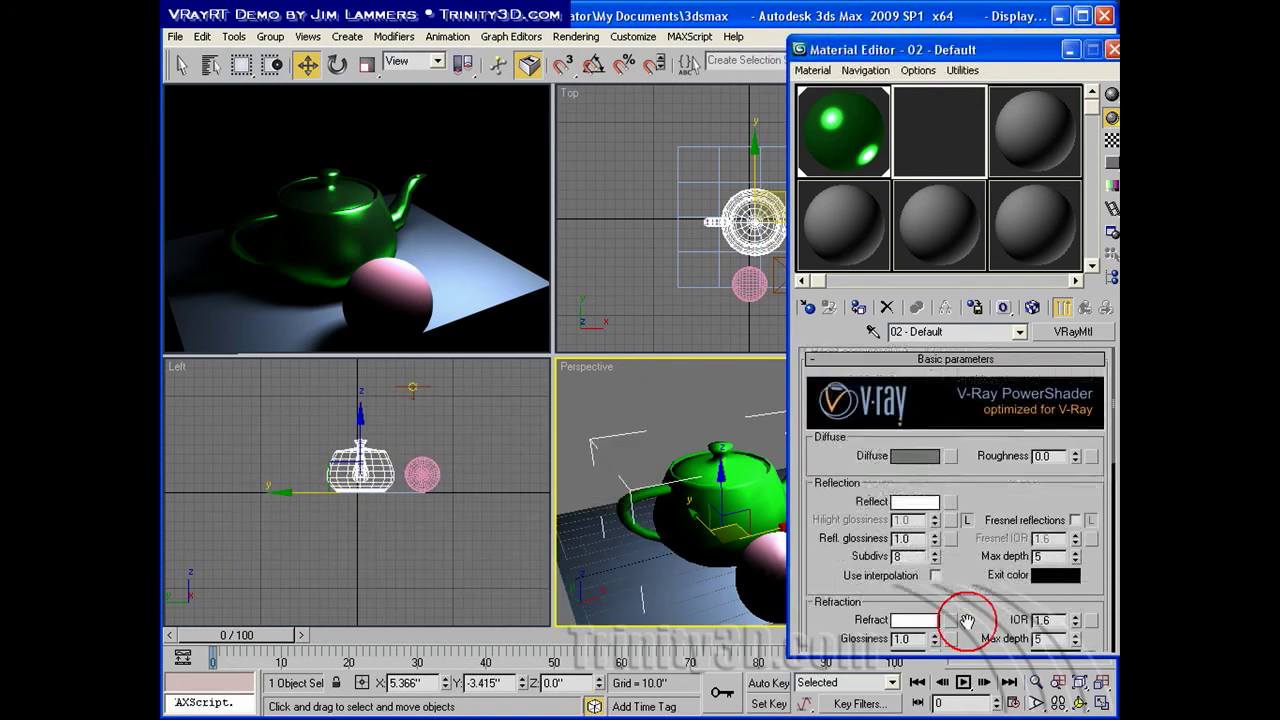
click(908, 457)
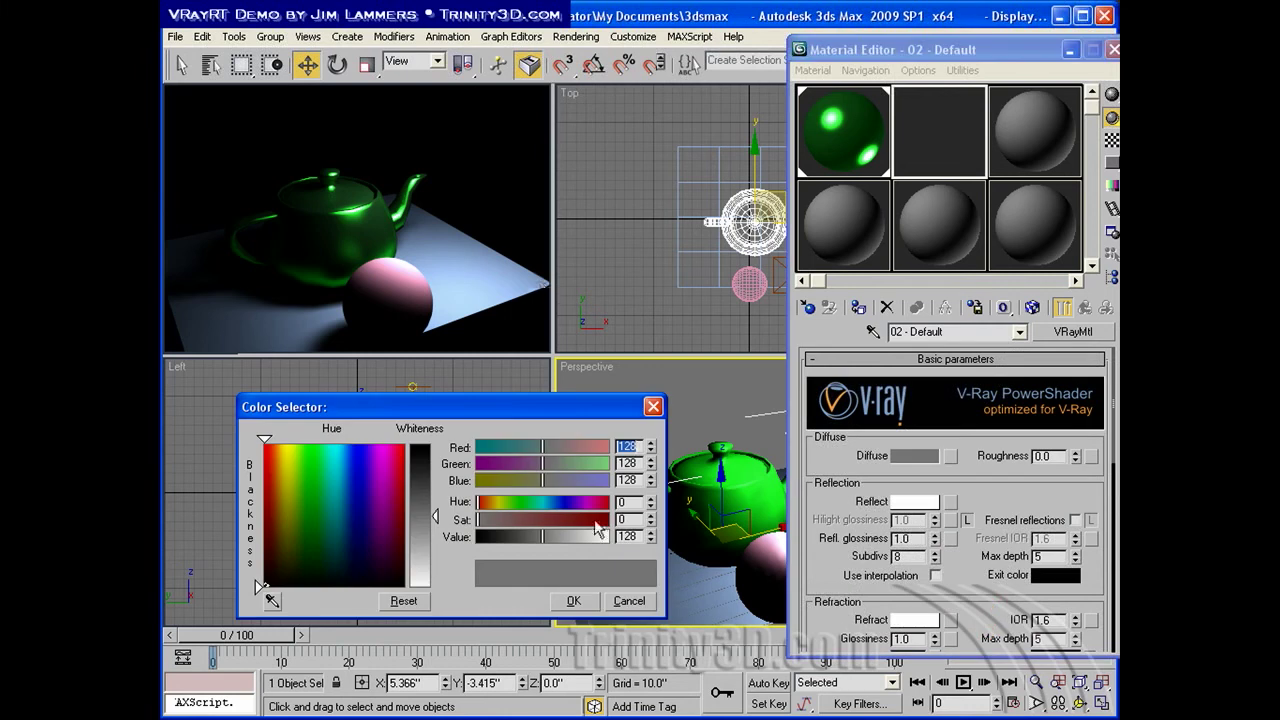
drag(596, 528, 610, 537)
click(573, 600)
Show the checker background in the sample slot and assign material 02 to the sphere
click(1111, 142)
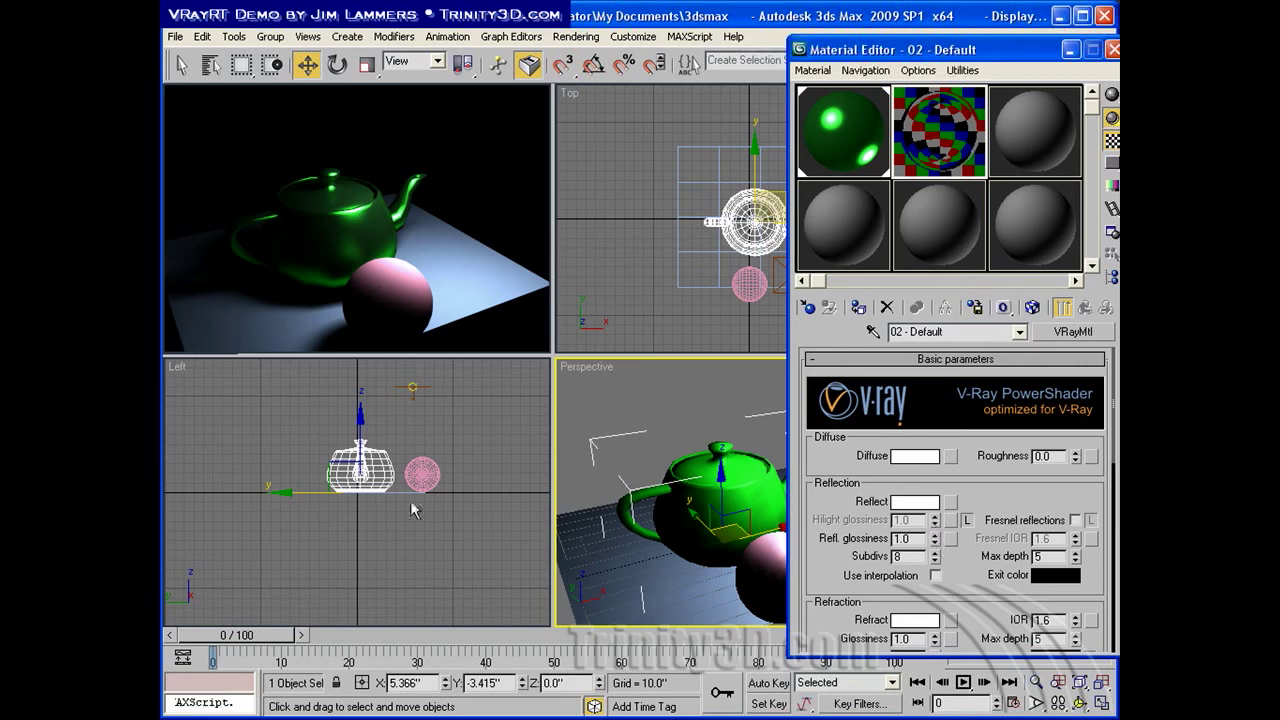
click(422, 473)
click(858, 307)
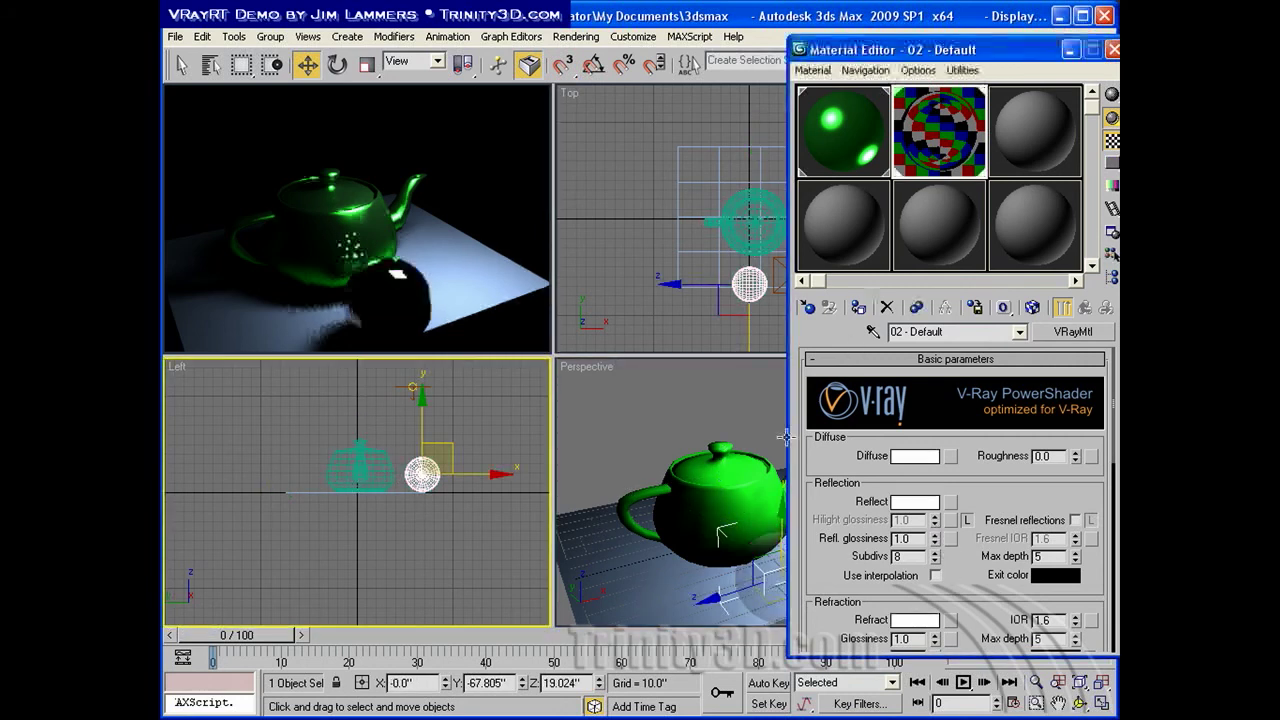
Darken the glass material's reflection colour to value 89
click(915, 501)
click(522, 537)
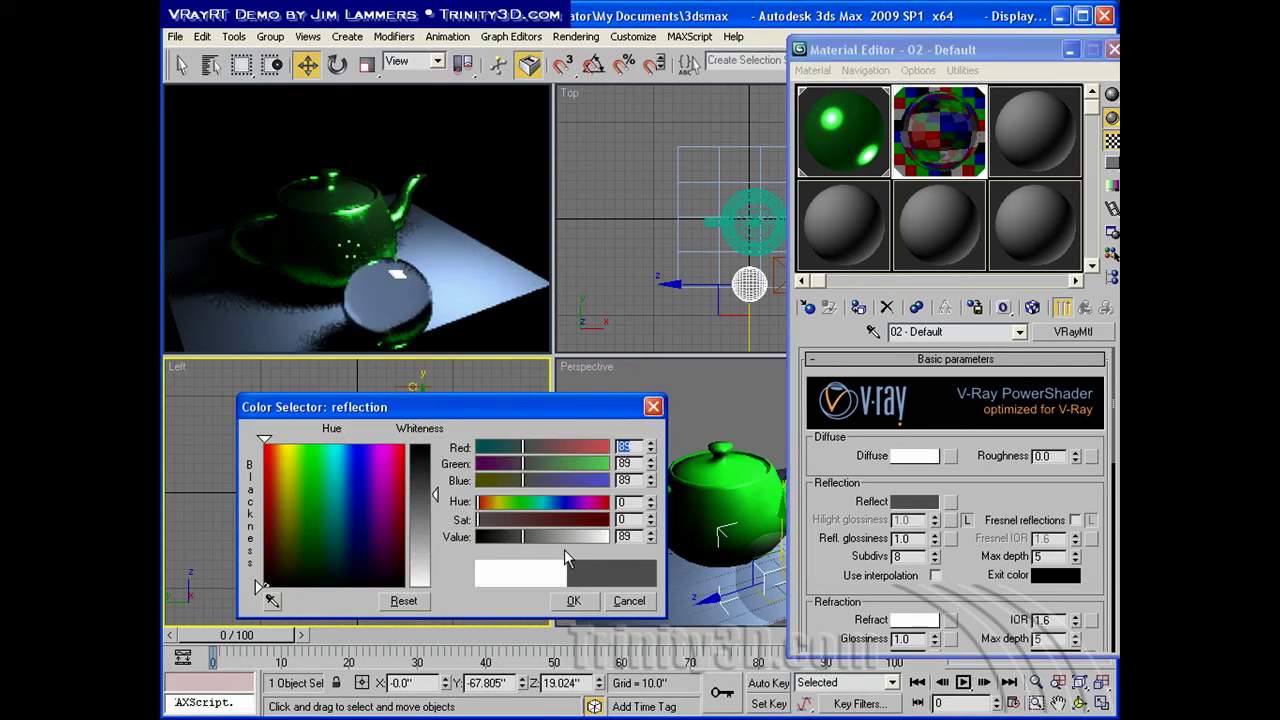
click(573, 600)
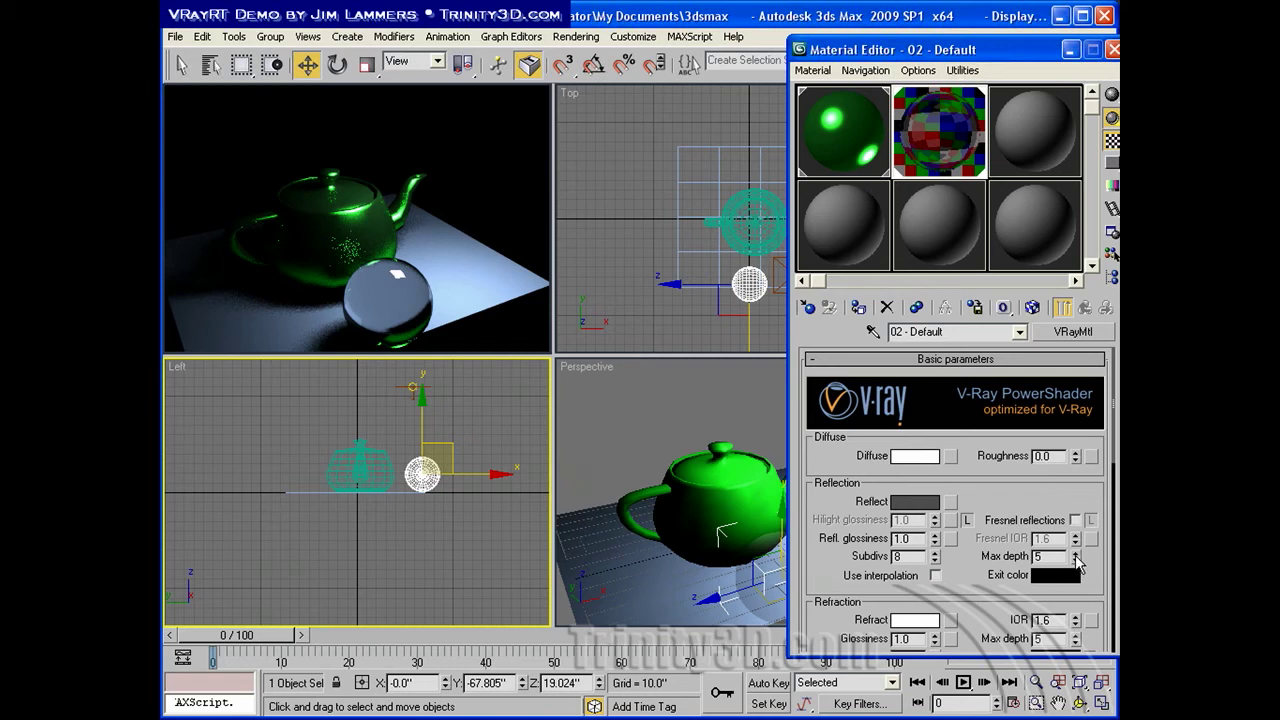
Lower the refraction IOR to 1.2, then step it back up to 1.6
scroll(1092, 563, down, 5)
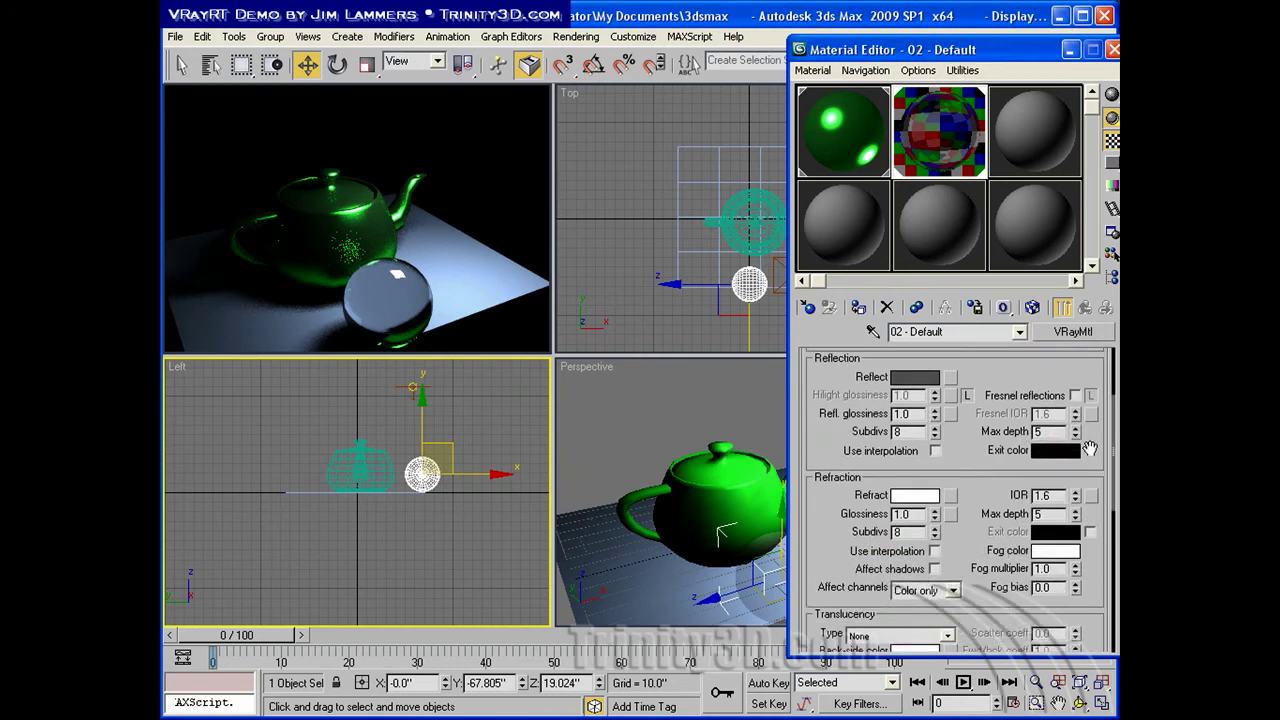
drag(1076, 491, 1077, 497)
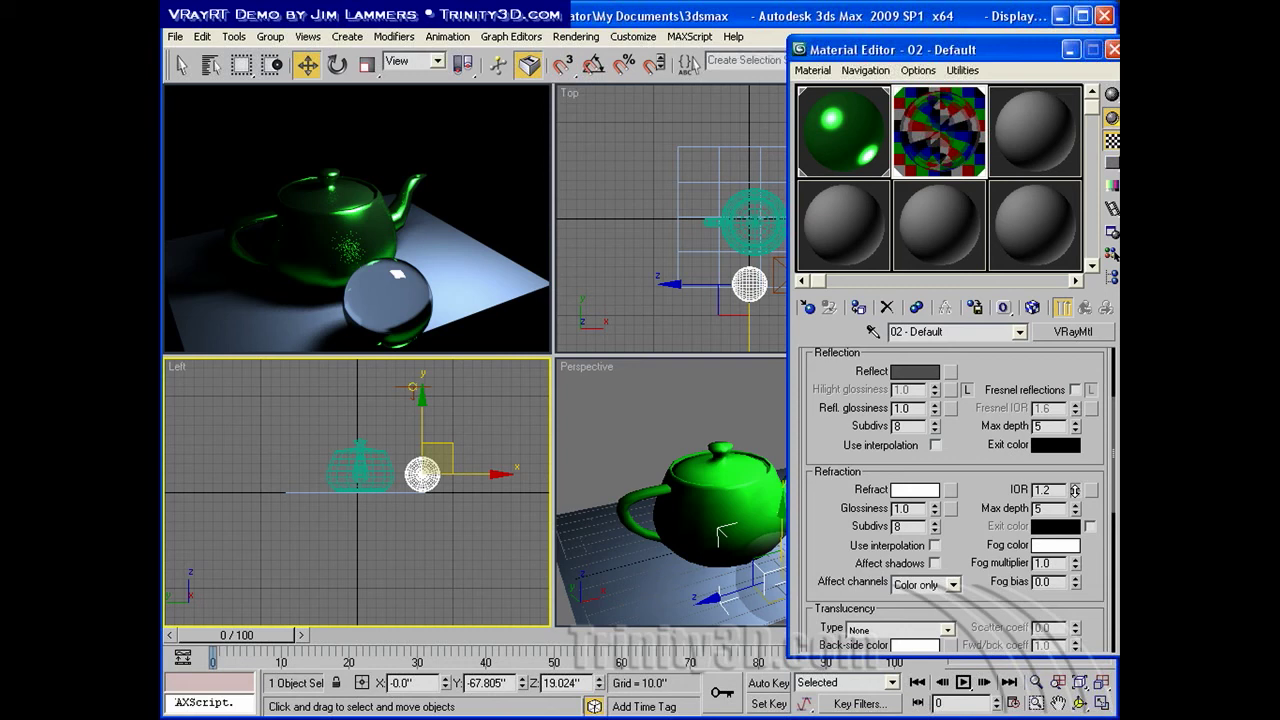
click(1076, 489)
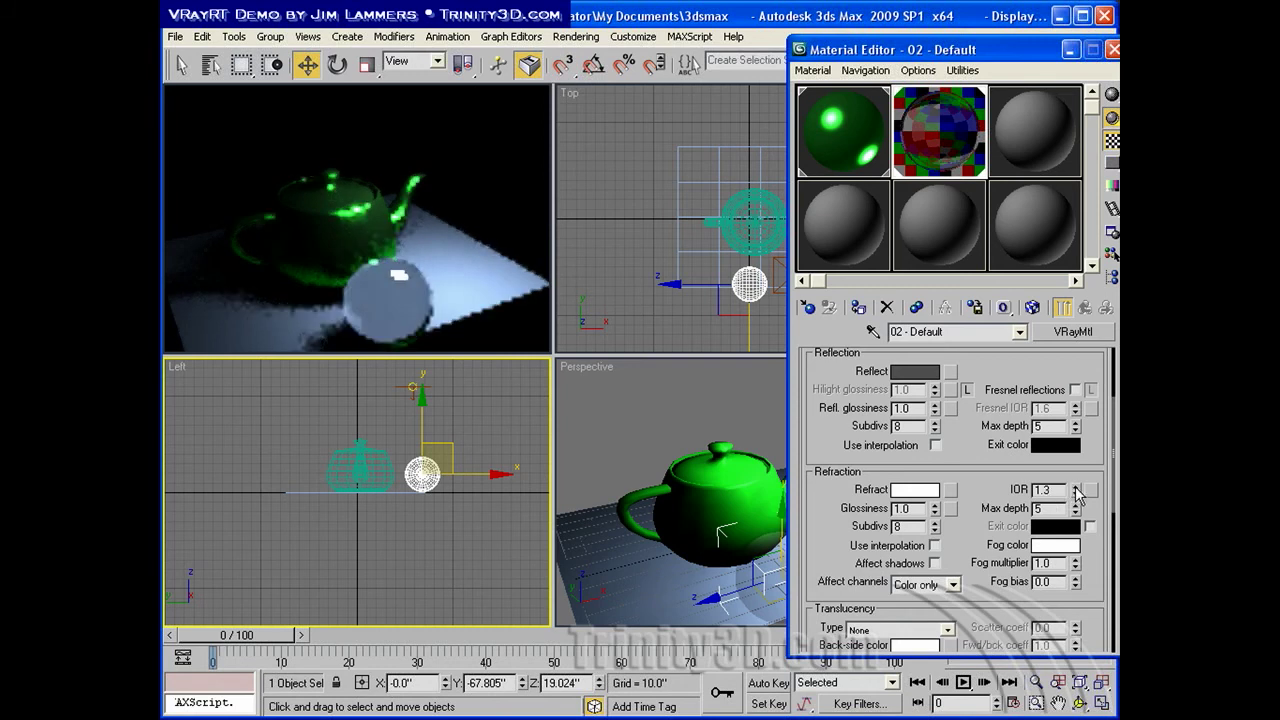
click(1076, 489)
click(1076, 489)
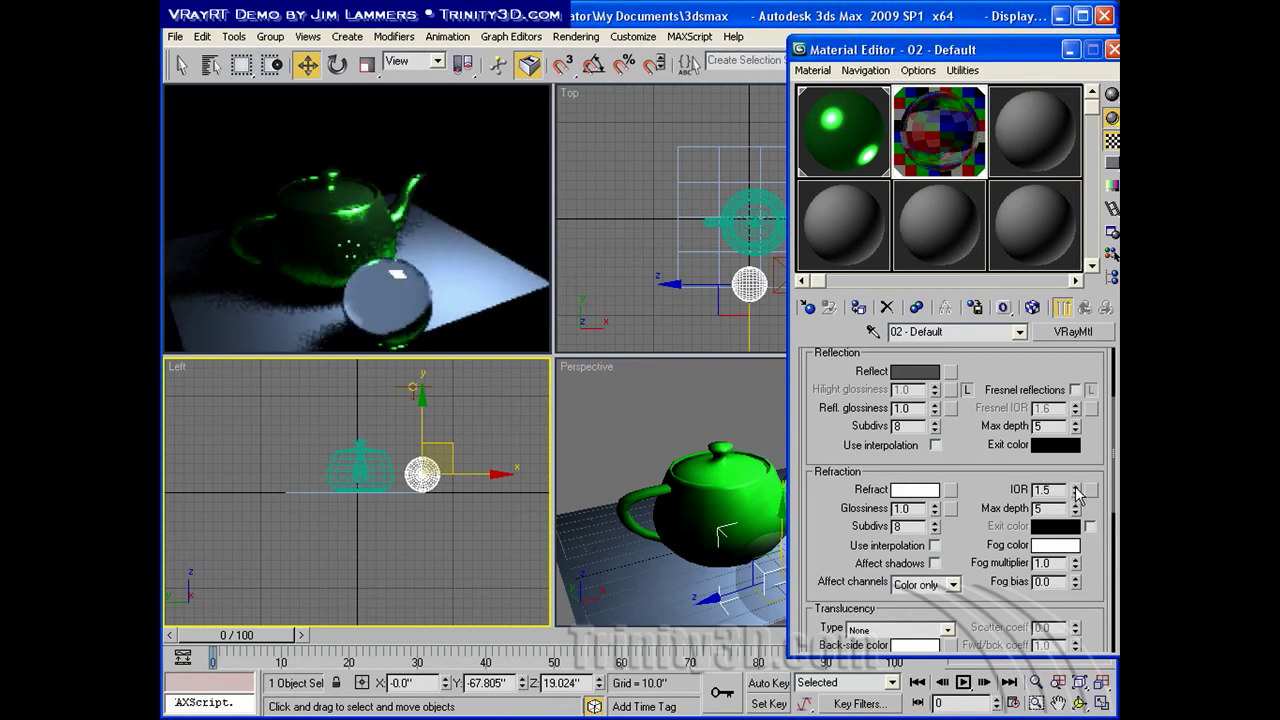
click(1076, 489)
Try refraction IOR 1.7, settle back on 1.6, and pick an unused material slot
click(705, 495)
mouse_move(705, 495)
alt+middle_down()
mouse_move(720, 500)
mouse_move(710, 493)
alt+middle_up()
scroll(710, 493, up, 4)
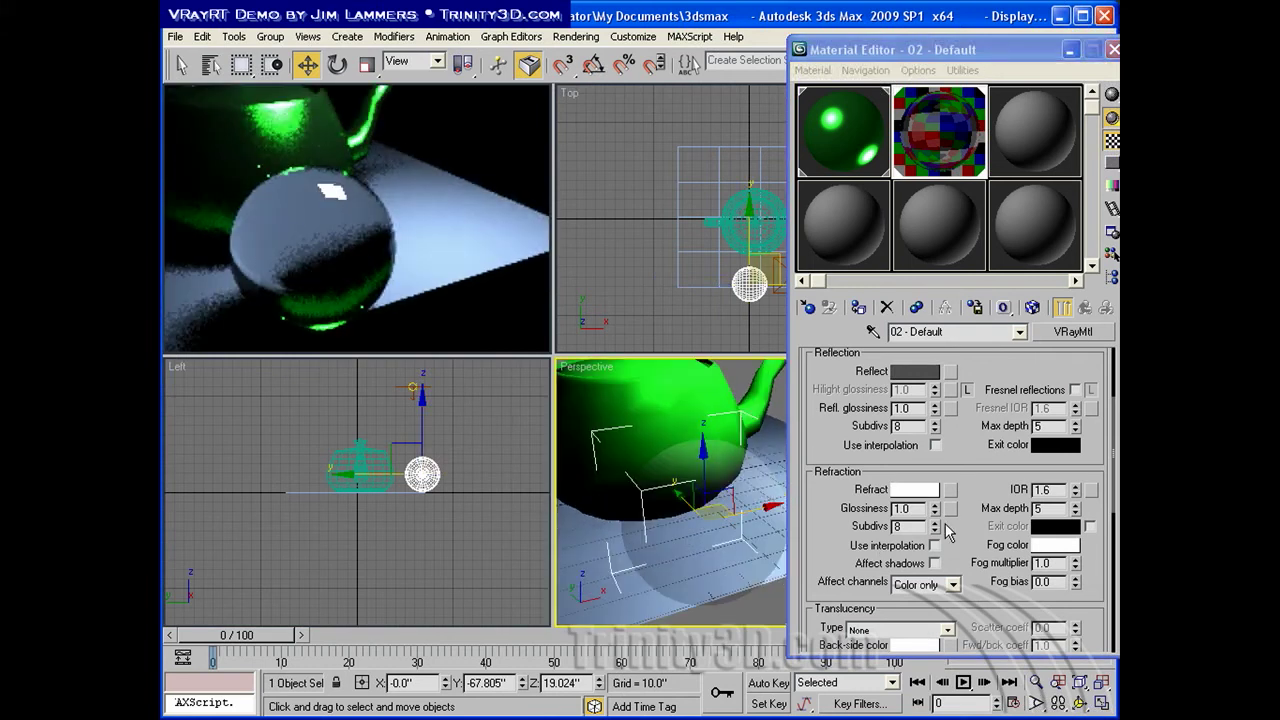
click(1077, 490)
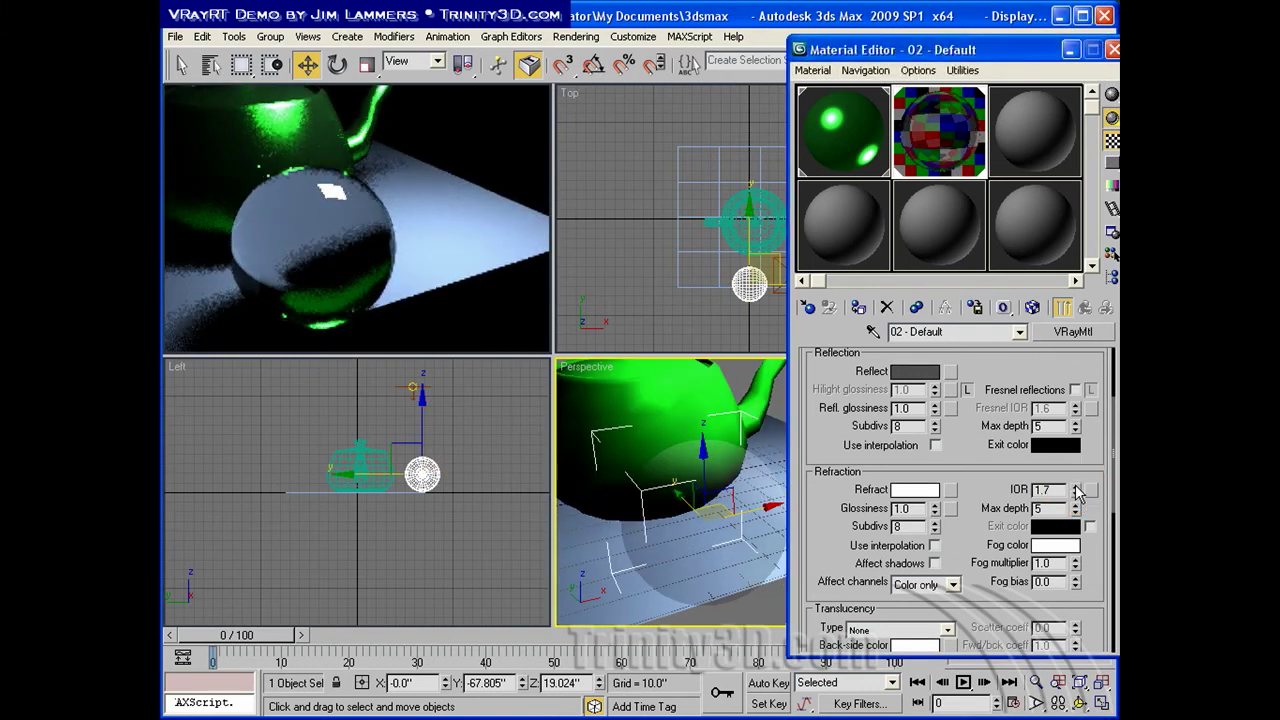
click(1077, 494)
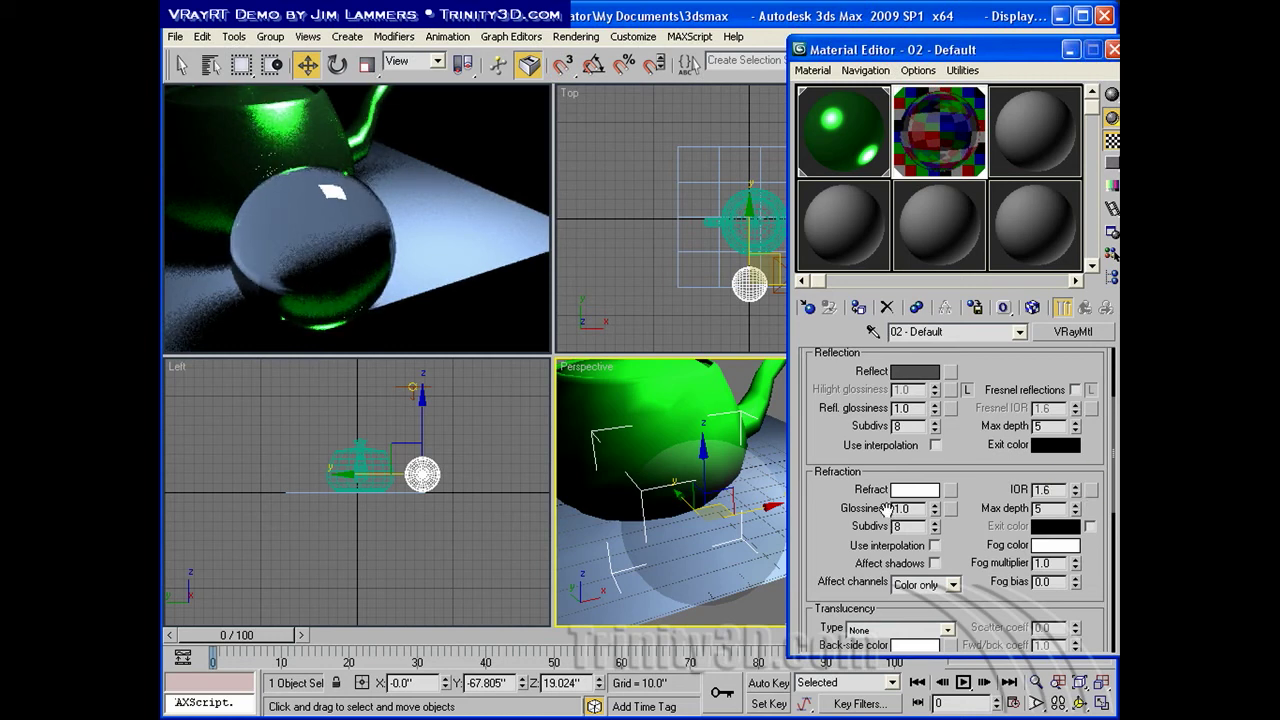
click(1035, 130)
Turn material 03 into a VRayMtl with a Checker map in the Diffuse slot
click(1073, 331)
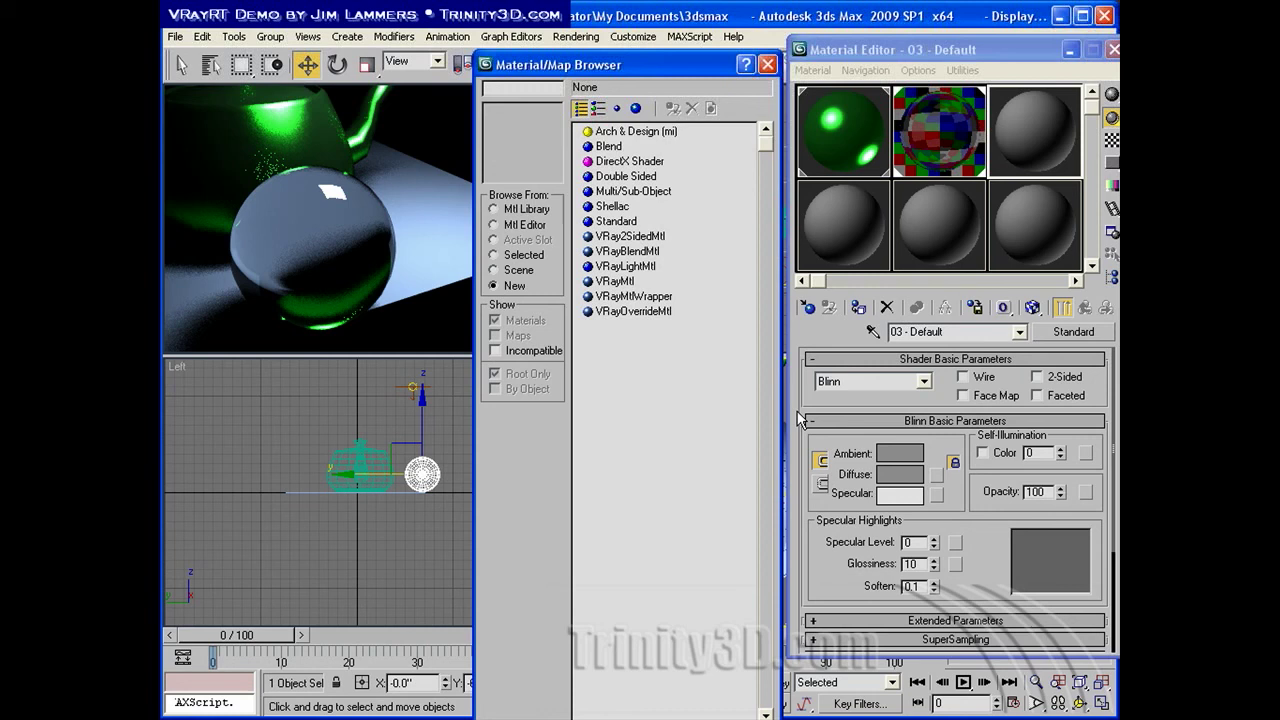
double_click(606, 283)
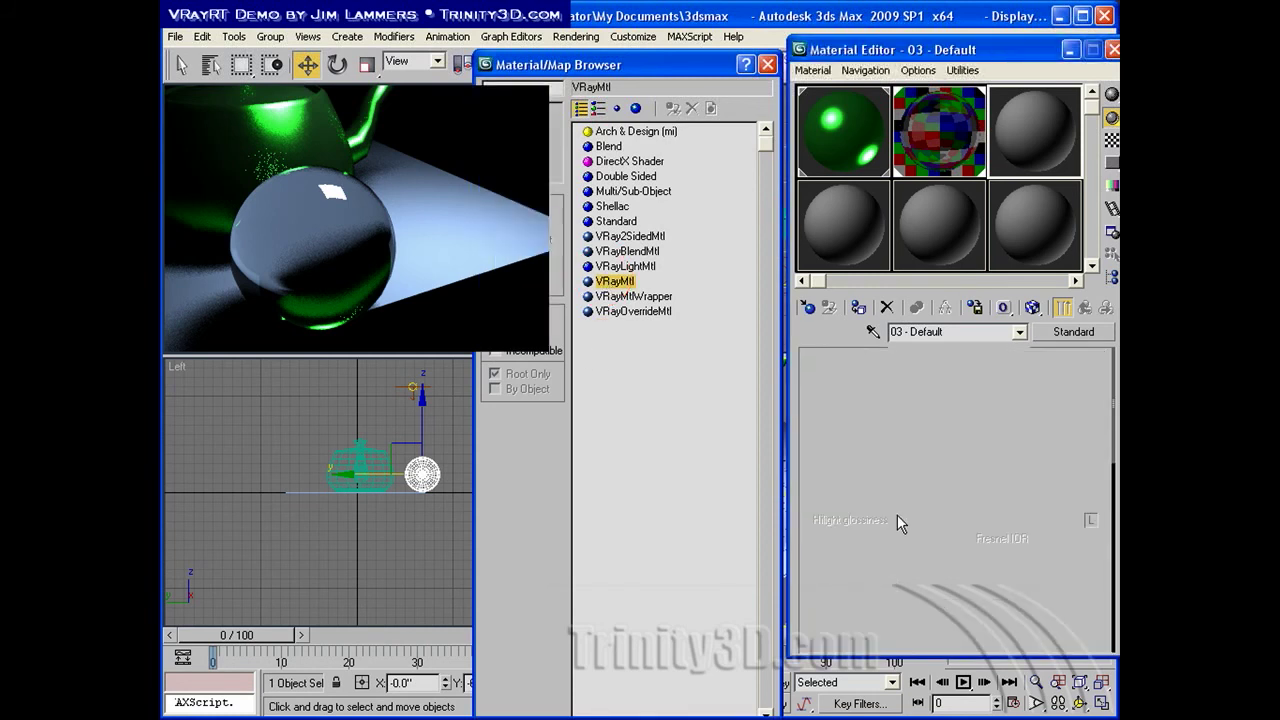
click(950, 457)
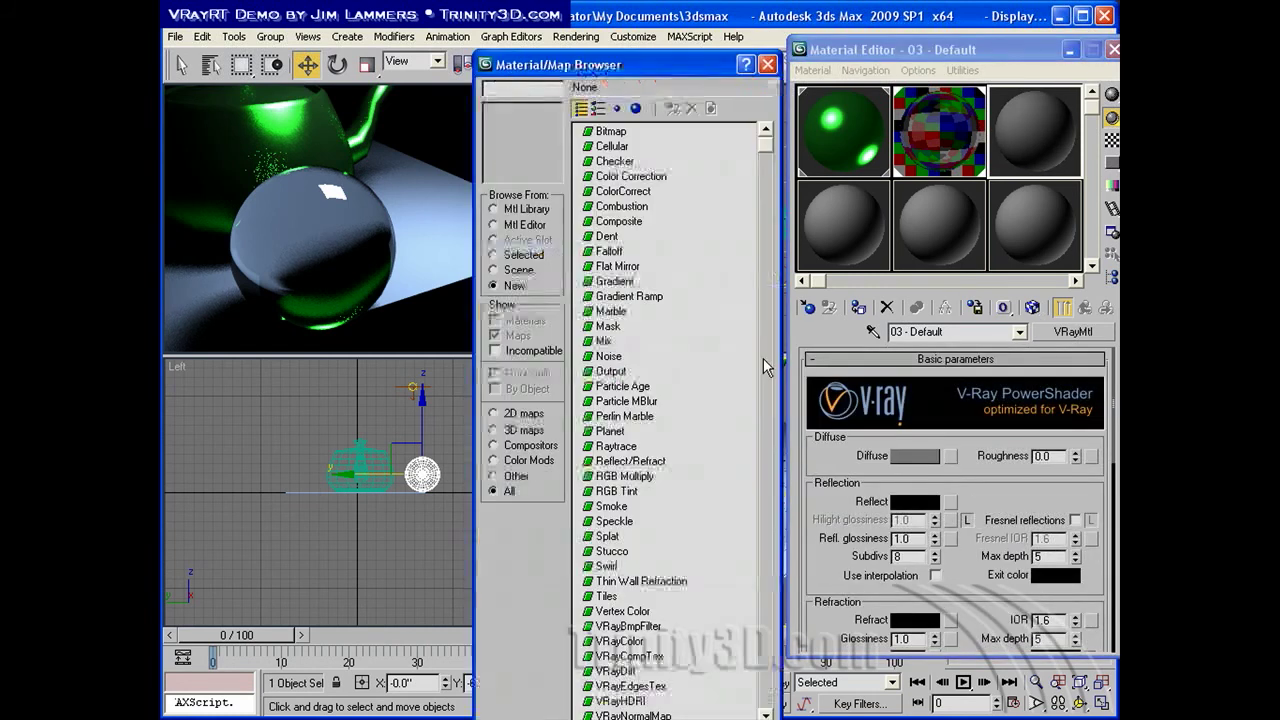
double_click(612, 161)
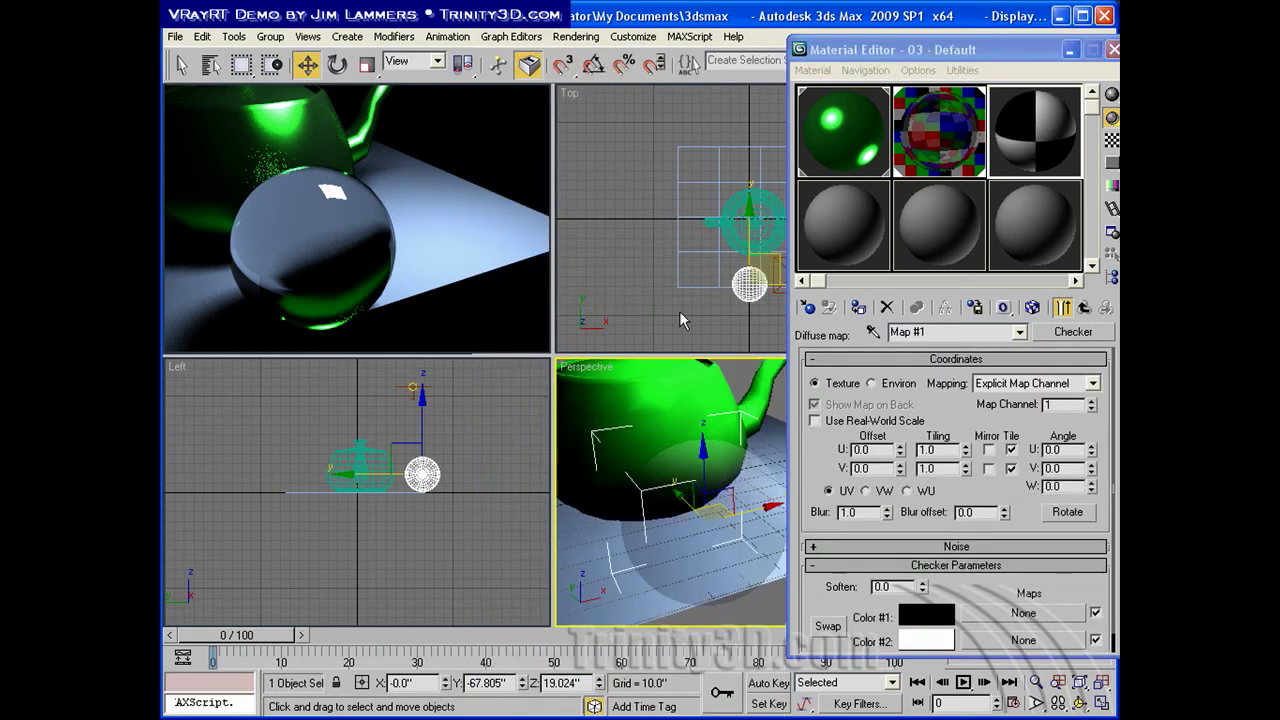
Assign it to the plane and set the checker U and V Tiling to 5
click(693, 277)
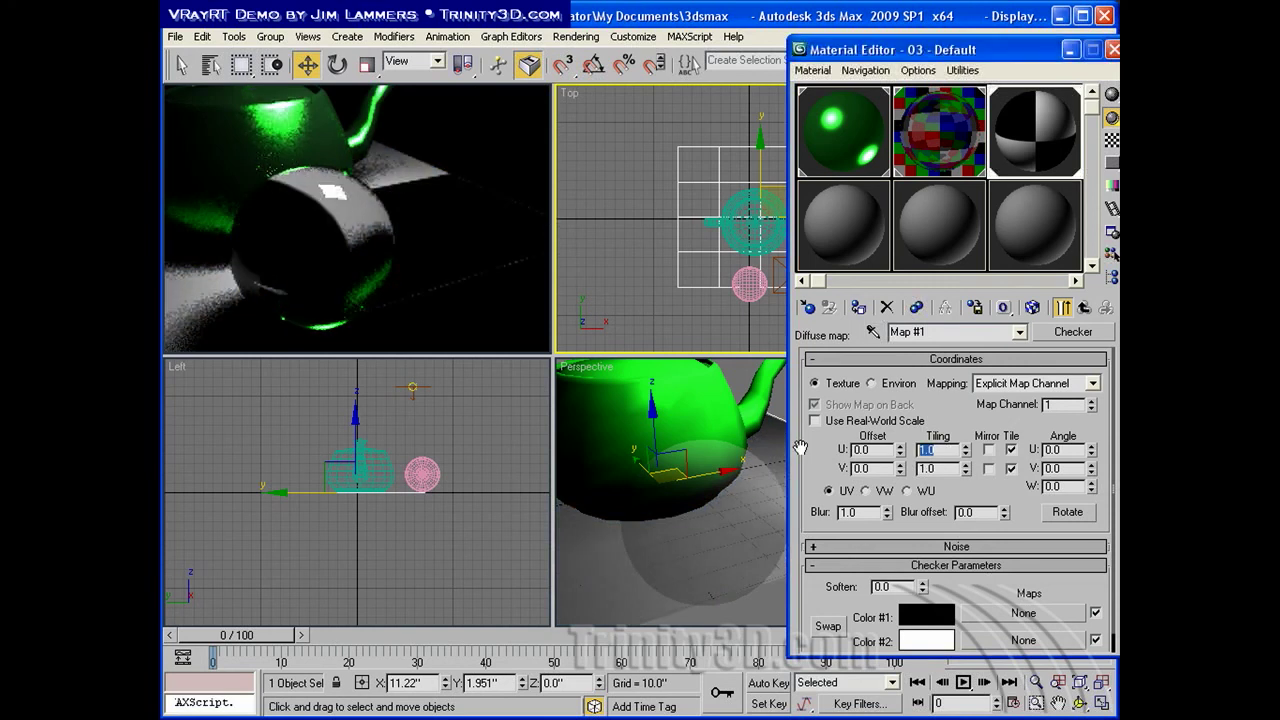
text(5)
key(Tab)
text(5)
key(Return)
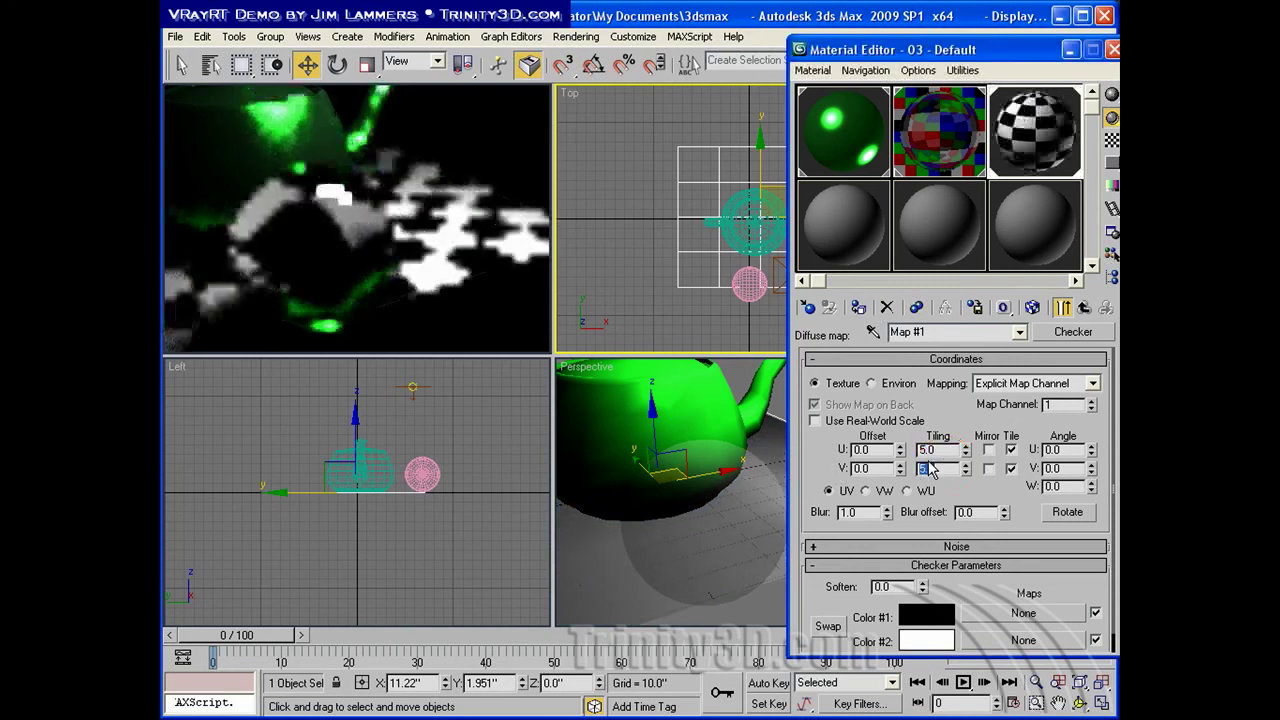
scroll(690, 522, down, 5)
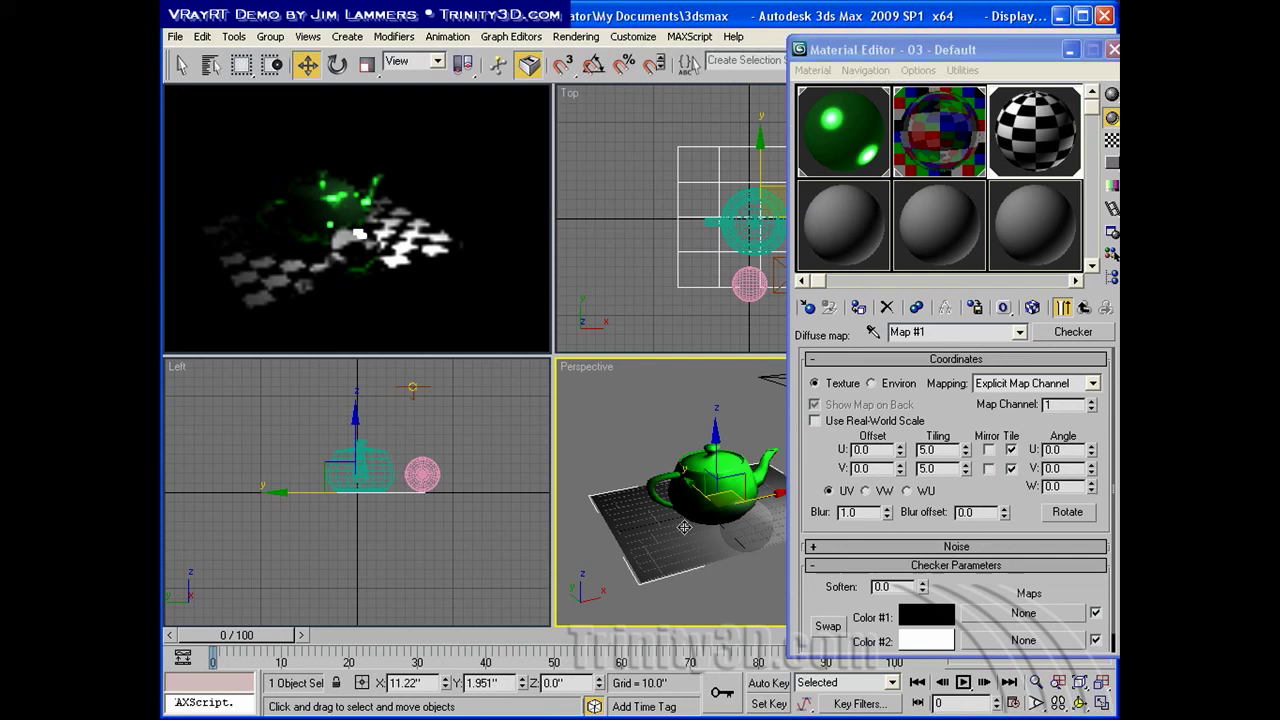
Copy the white global lighting Tint onto the environment Background Color, then close Environment and Effects
scroll(690, 522, up, 5)
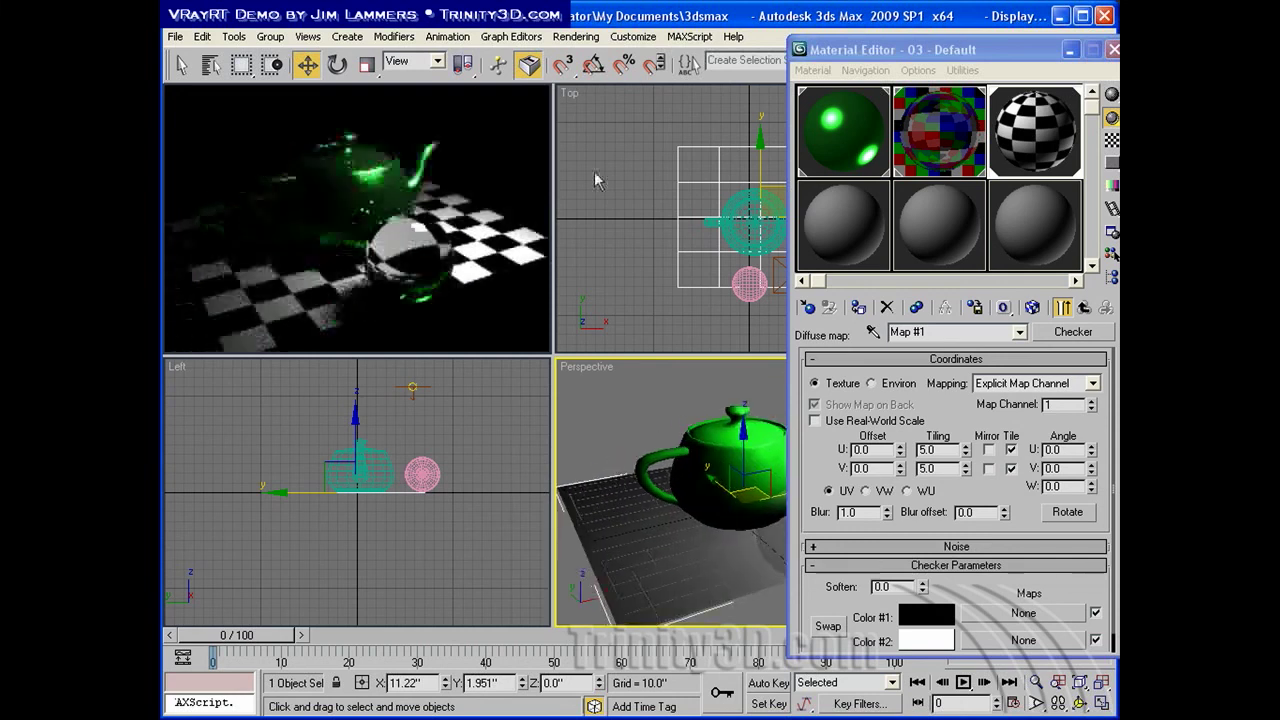
click(577, 37)
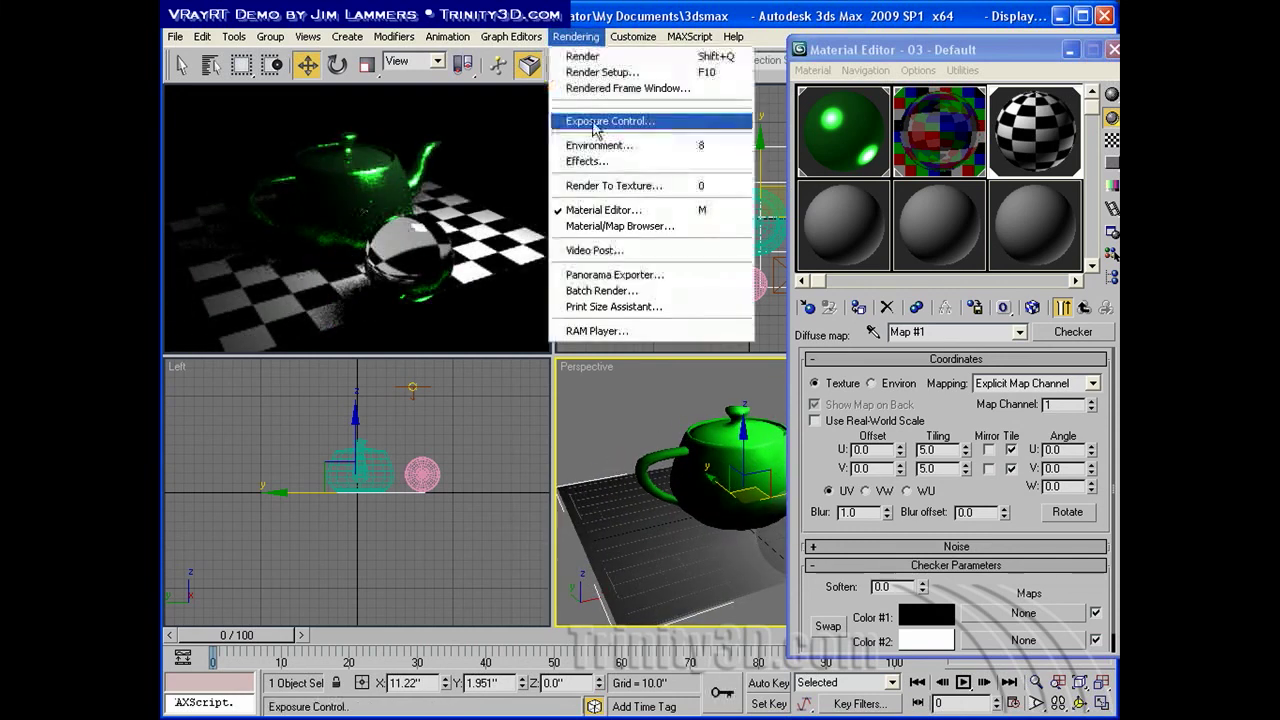
click(596, 146)
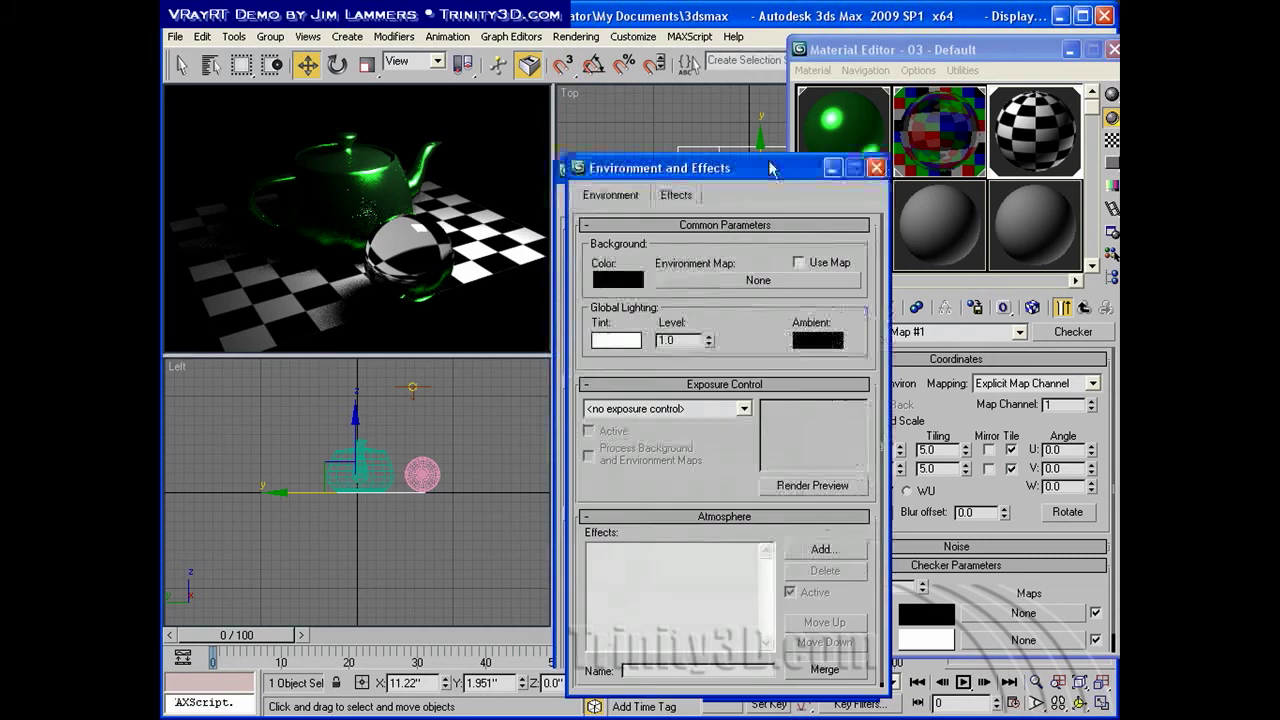
click(681, 320)
drag(681, 320, 672, 258)
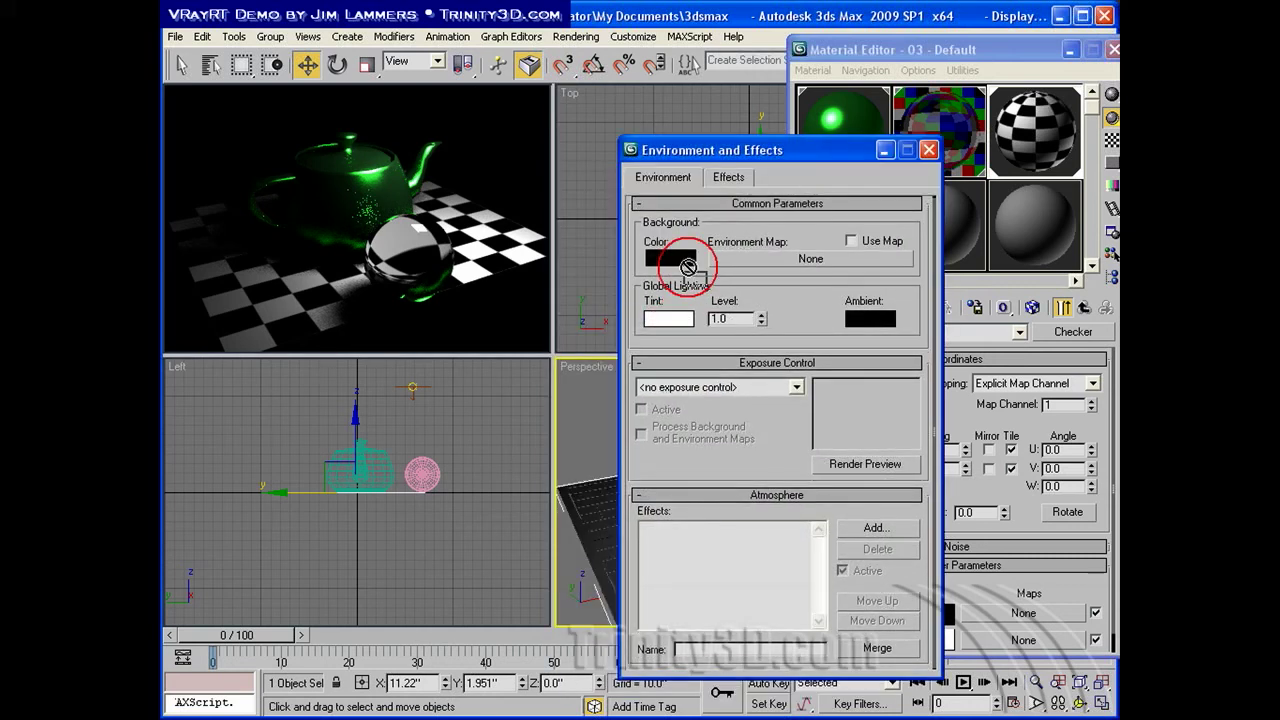
click(772, 420)
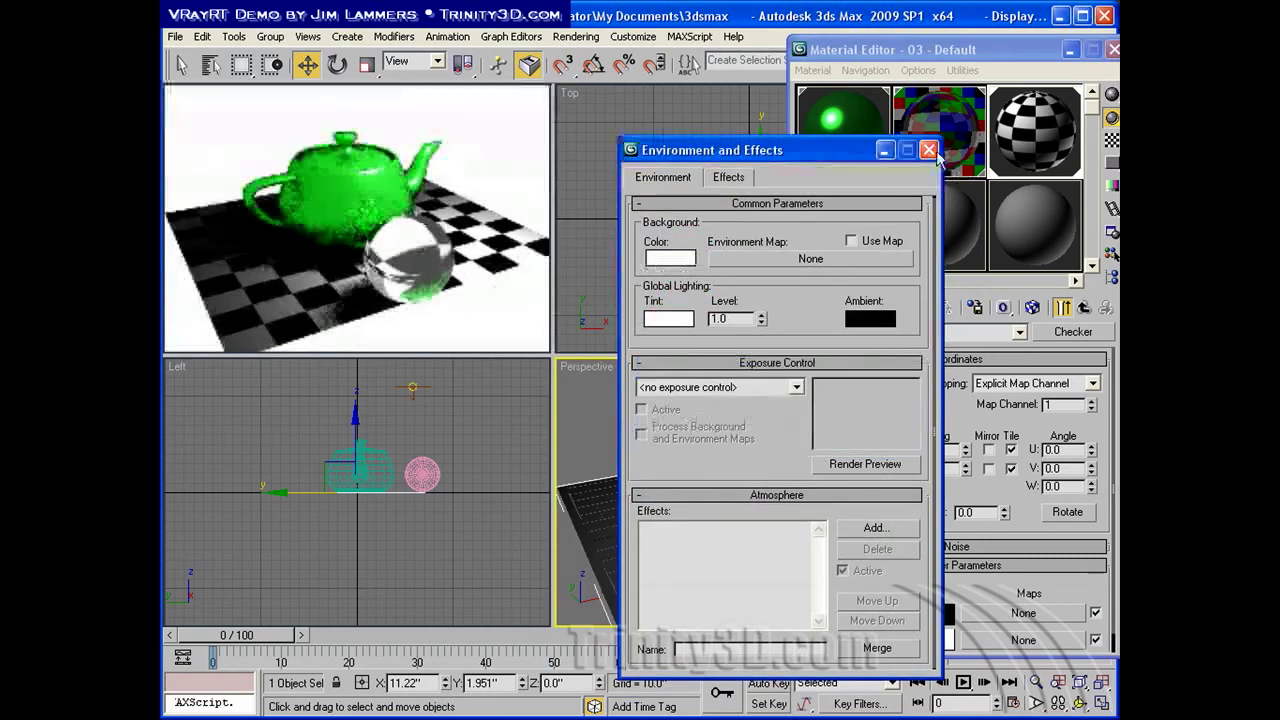
click(929, 150)
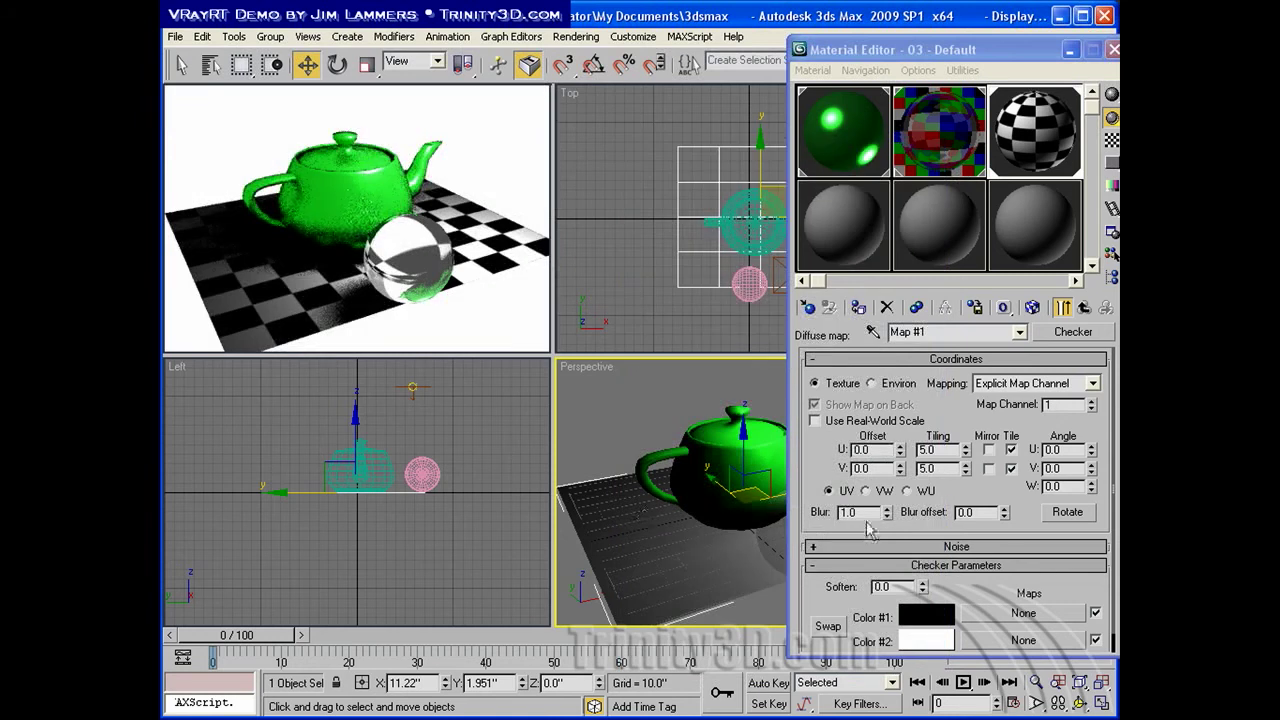
Set the VRayMtl Reflect colour to dark grey (value 58) and close the Material Editor
click(1085, 307)
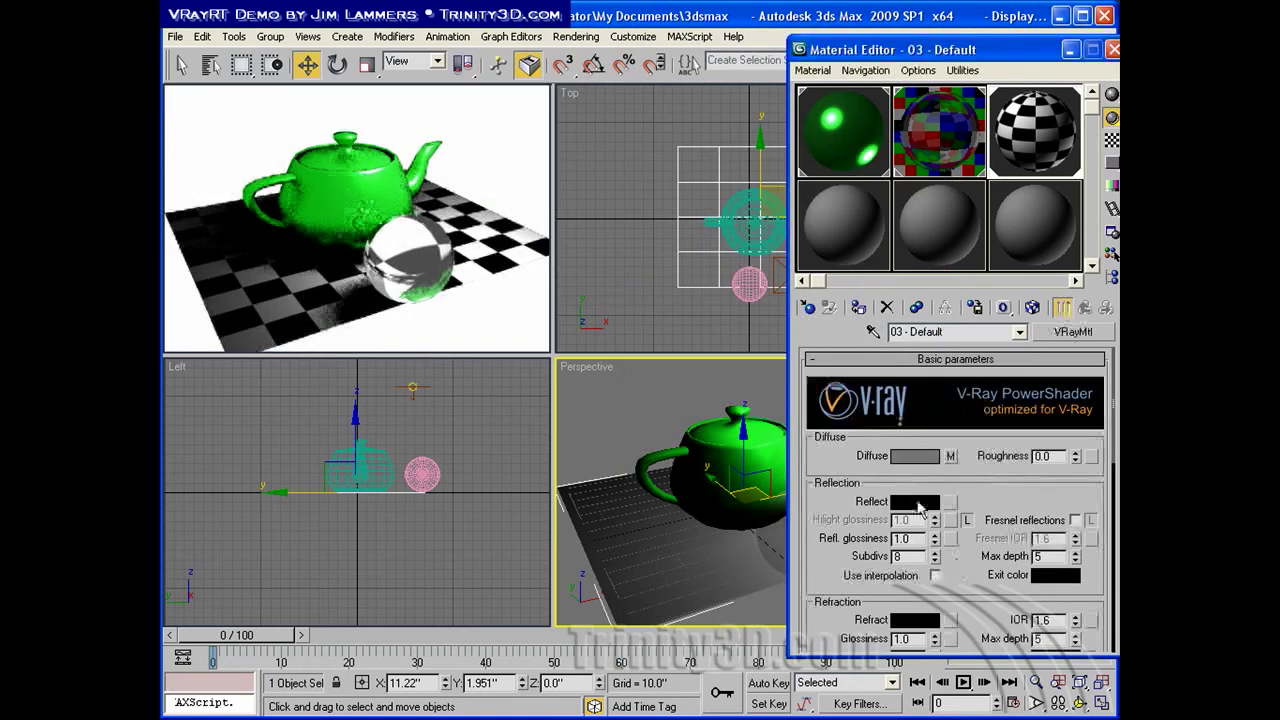
click(914, 502)
drag(503, 539, 516, 539)
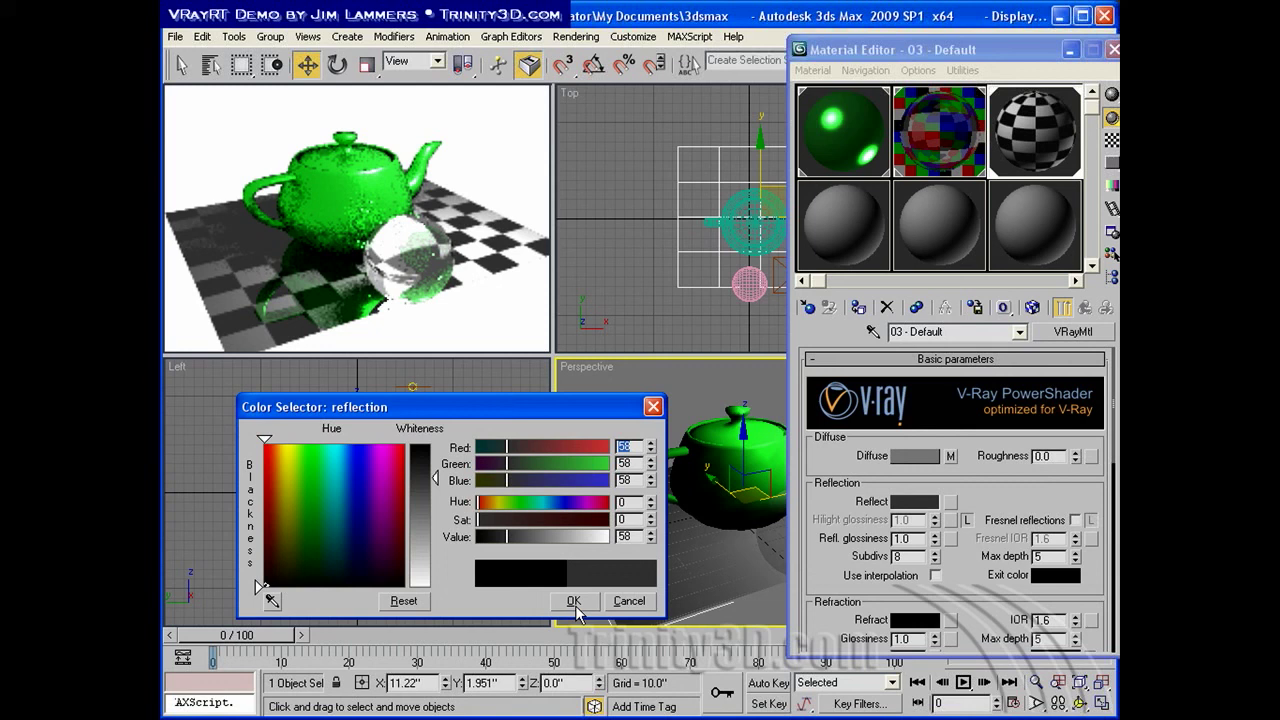
click(573, 601)
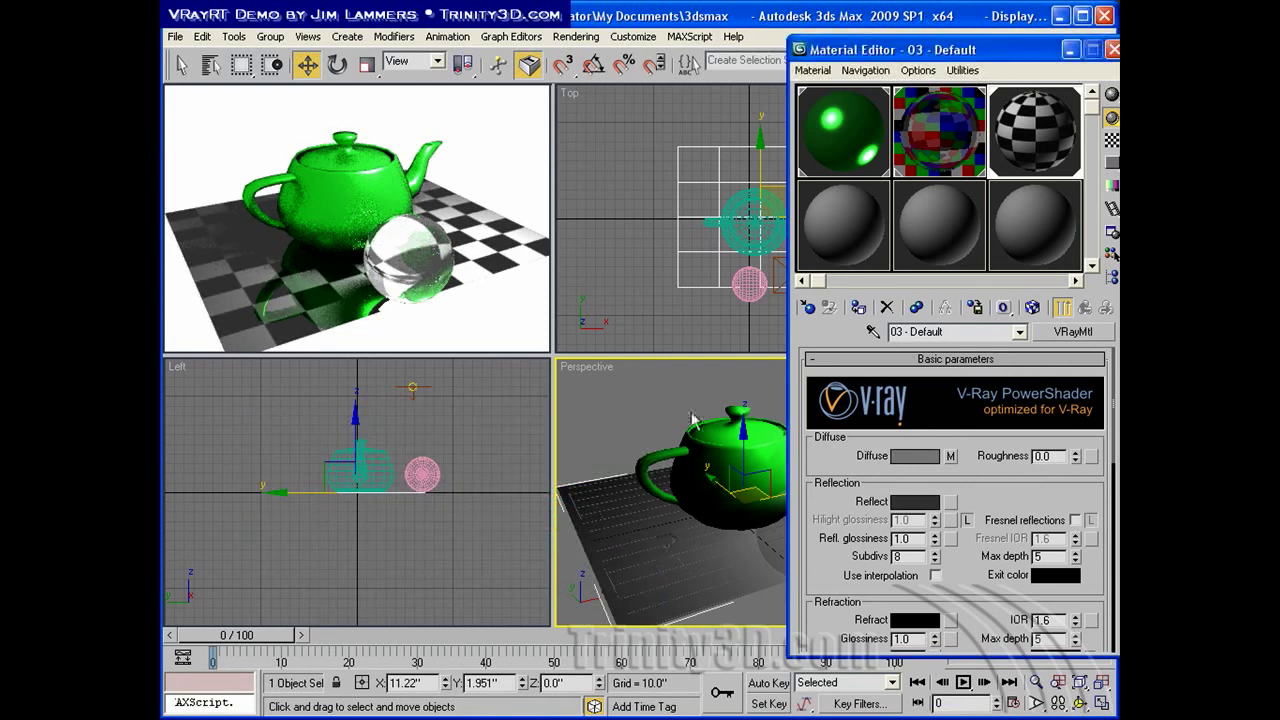
click(1112, 50)
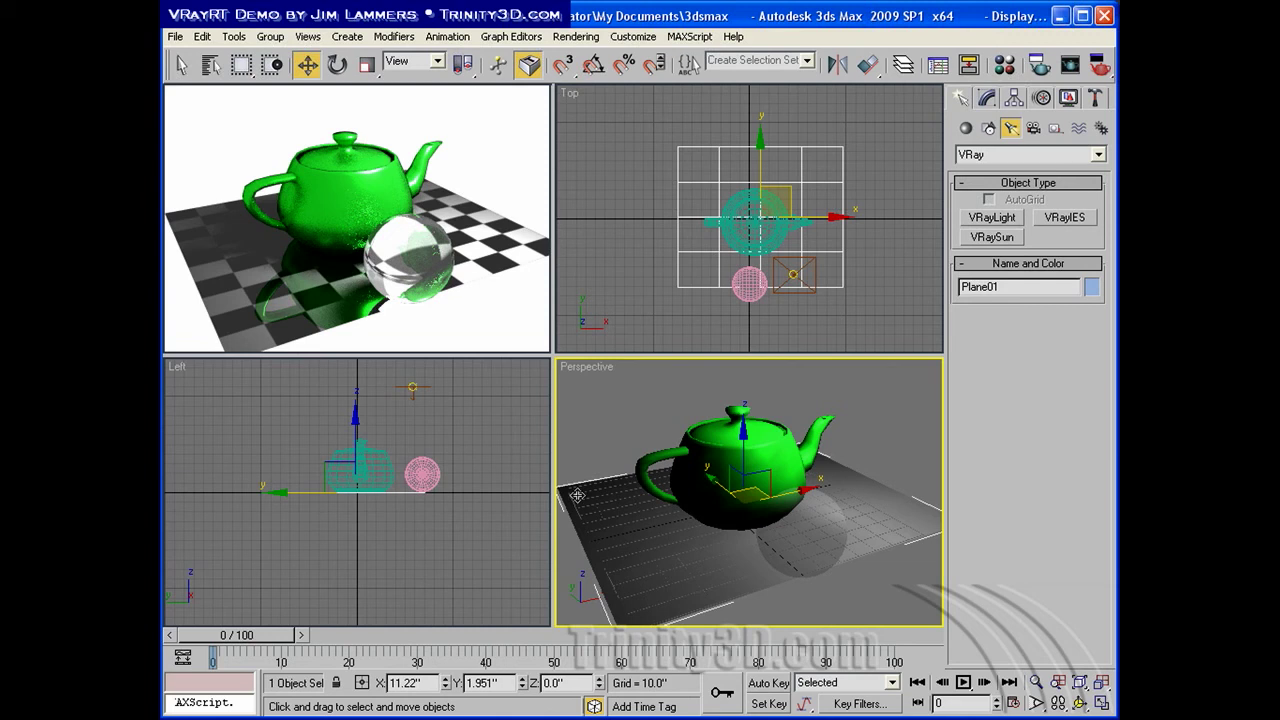
Walk the Perspective view around until the teapot sits centred
click(1060, 703)
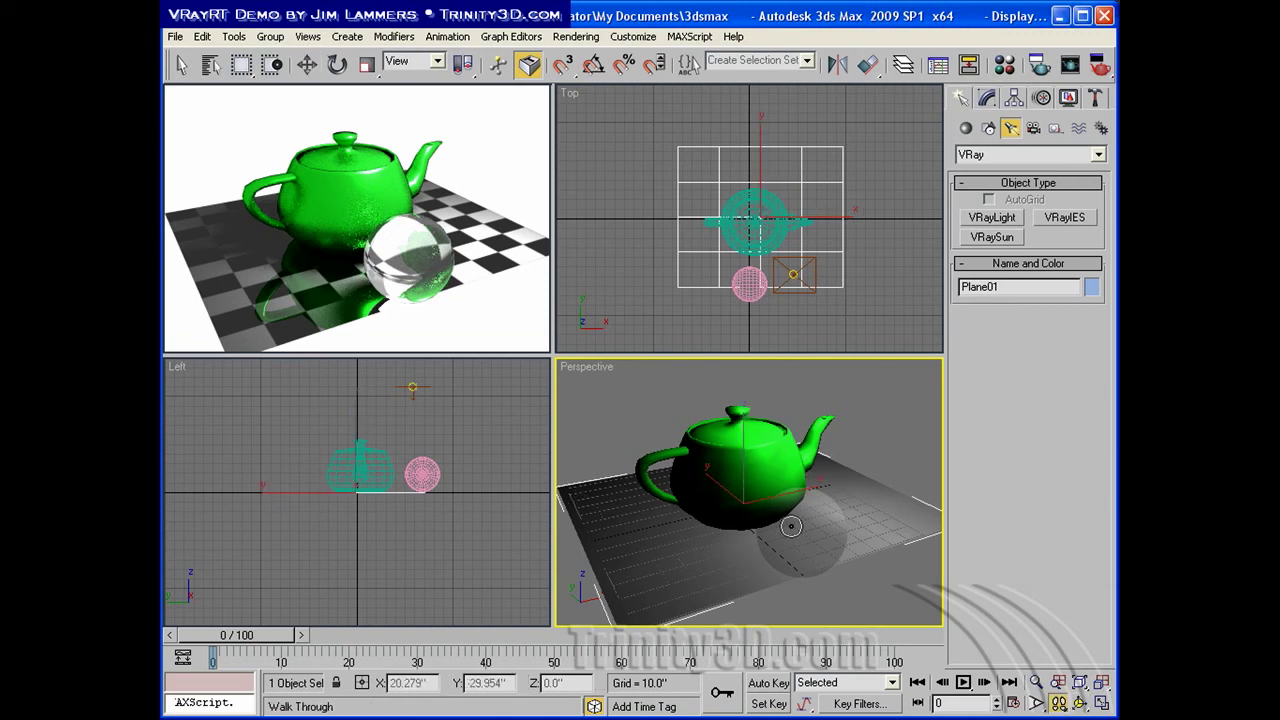
drag(790, 505, 680, 500)
drag(860, 513, 678, 485)
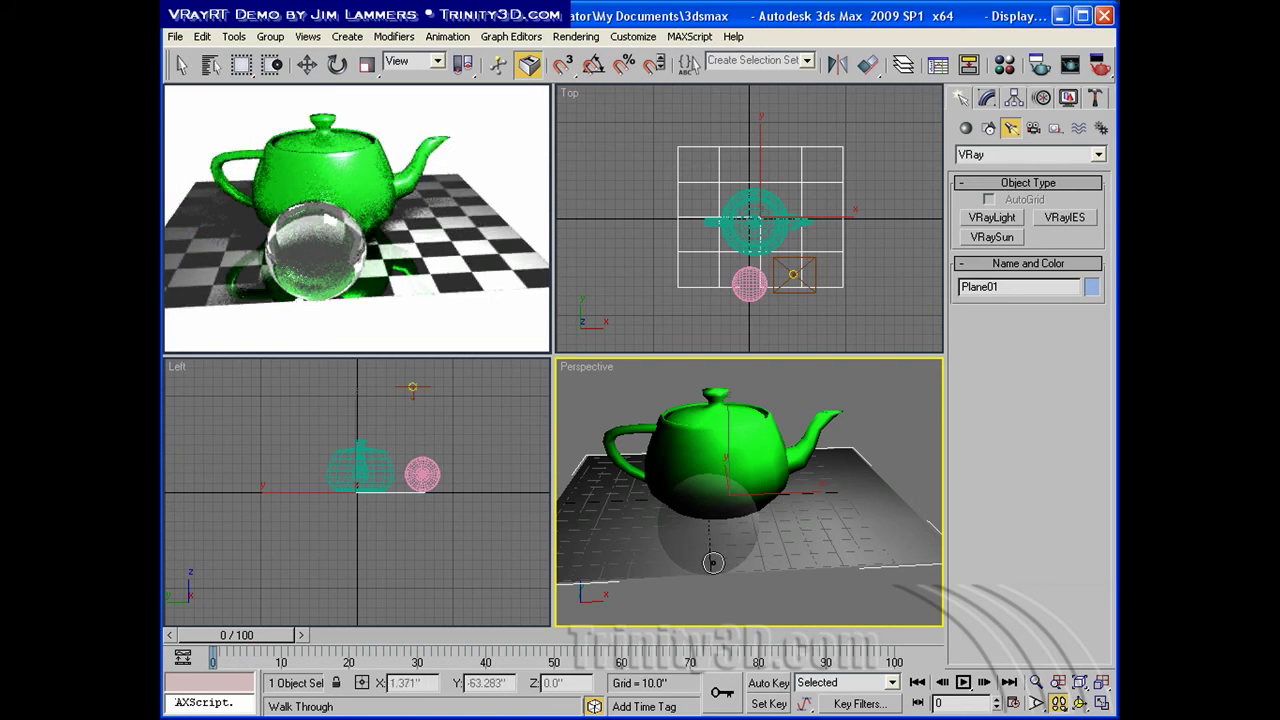
Review the V-Ray RT tab in Render Setup, then switch to Production mode with V-Ray Adv
click(1040, 64)
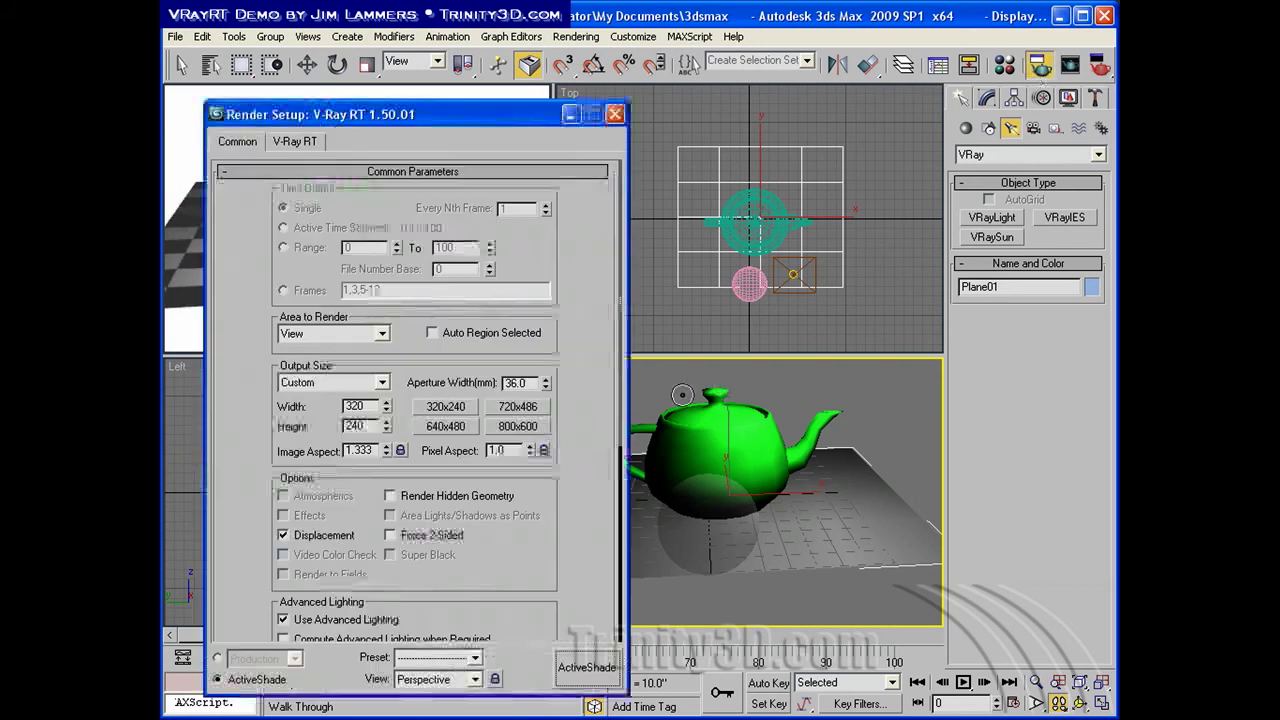
click(302, 141)
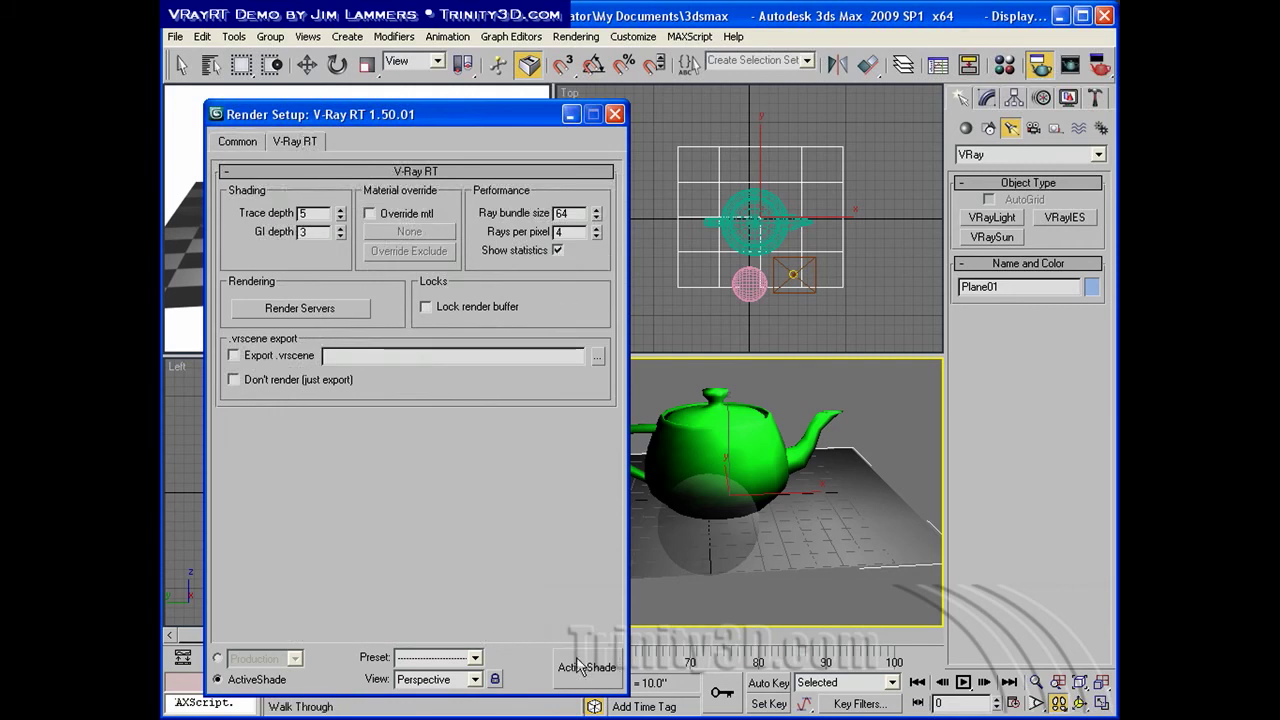
drag(417, 114, 417, 228)
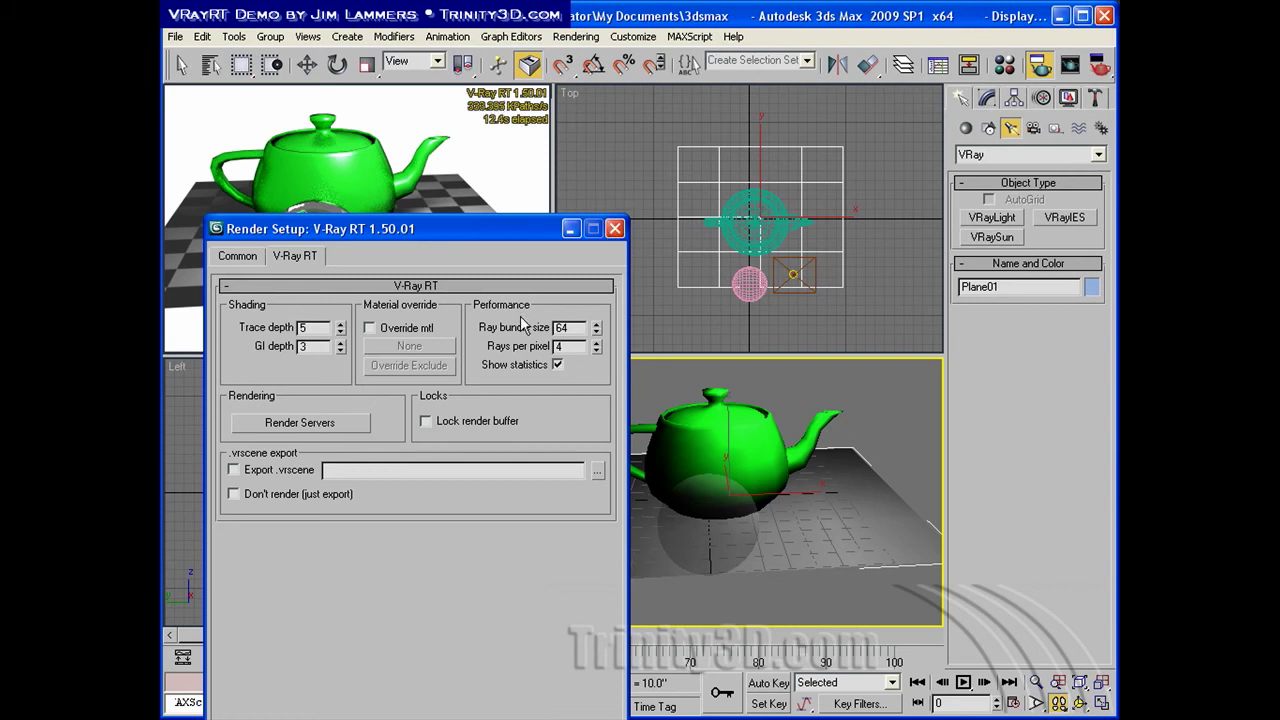
drag(385, 233, 643, 104)
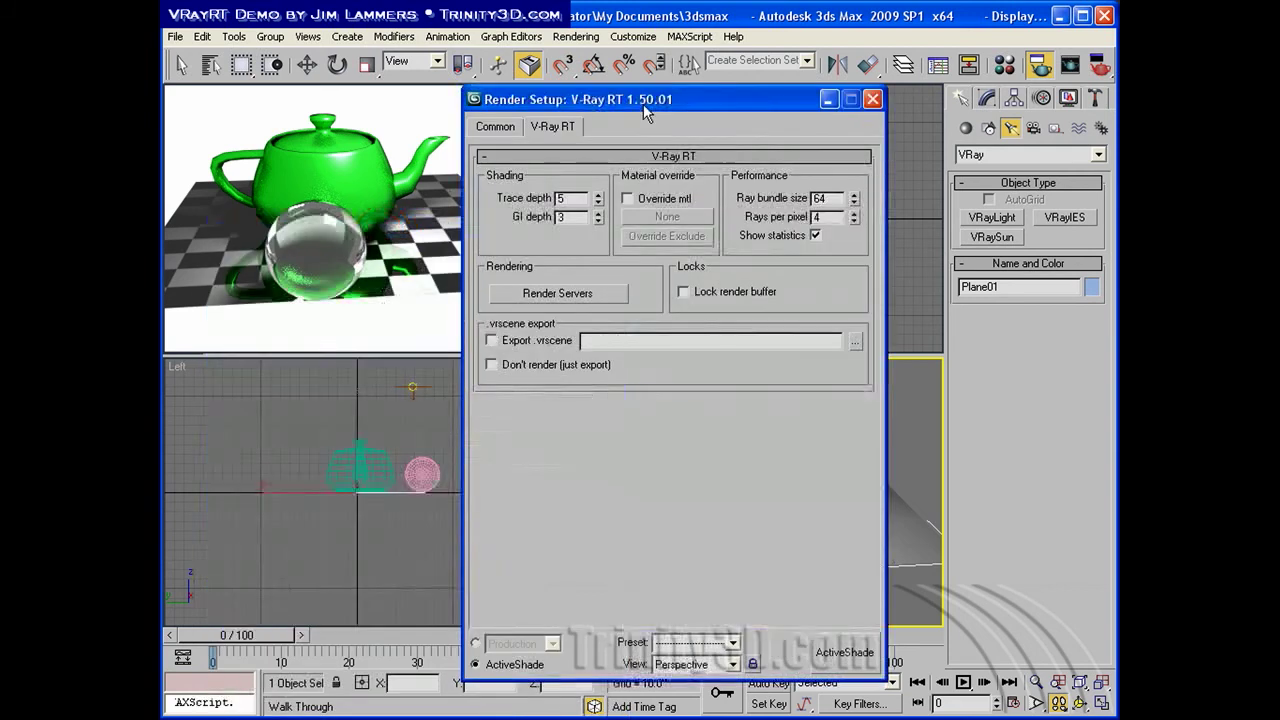
click(476, 644)
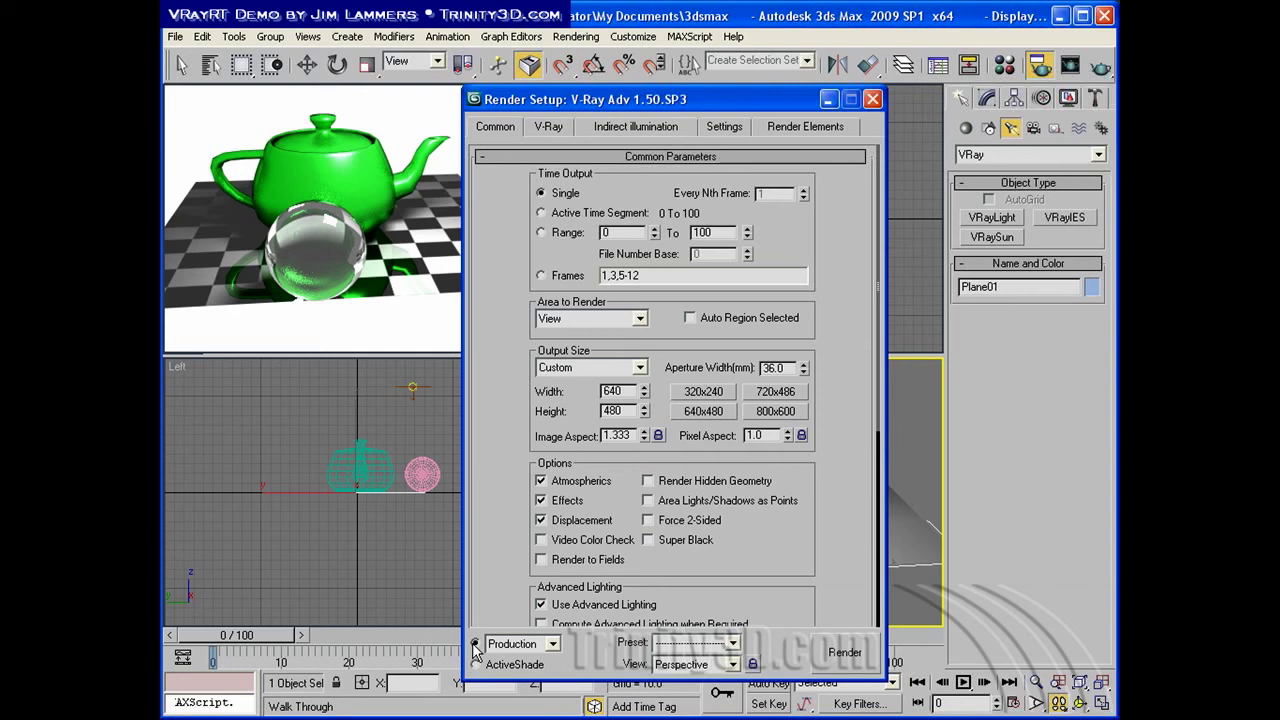
click(609, 131)
click(486, 183)
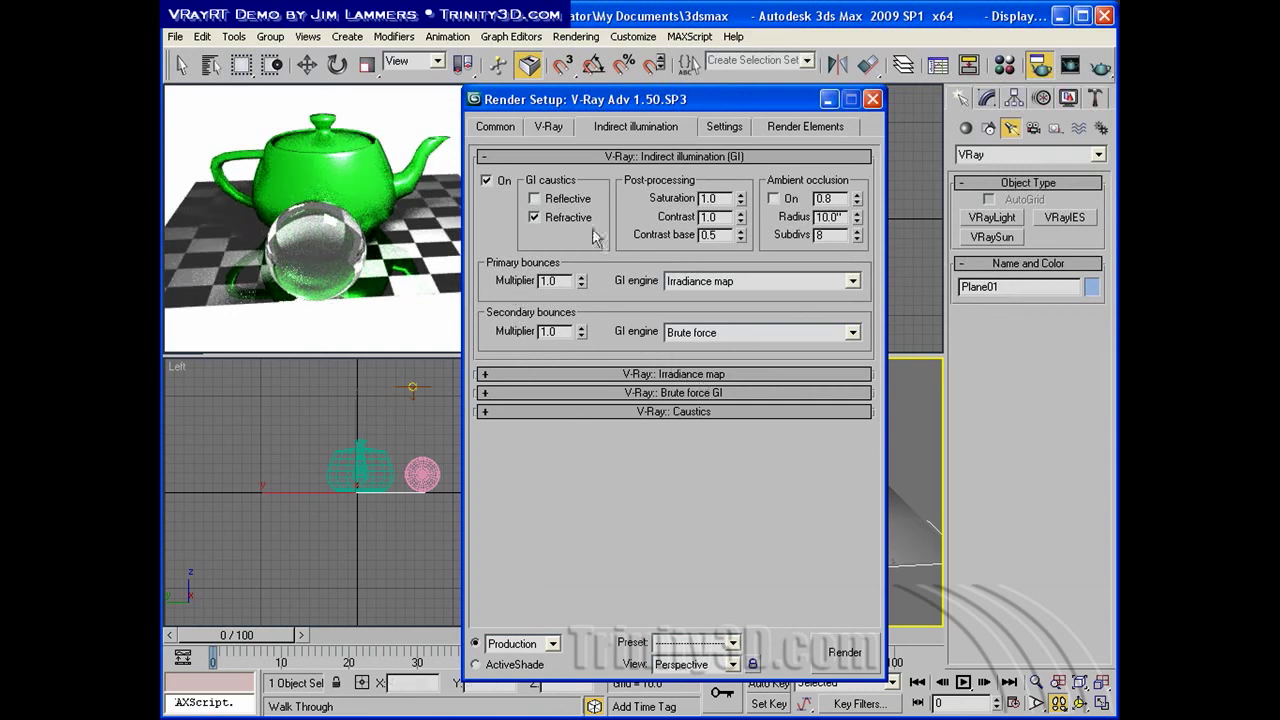
click(710, 333)
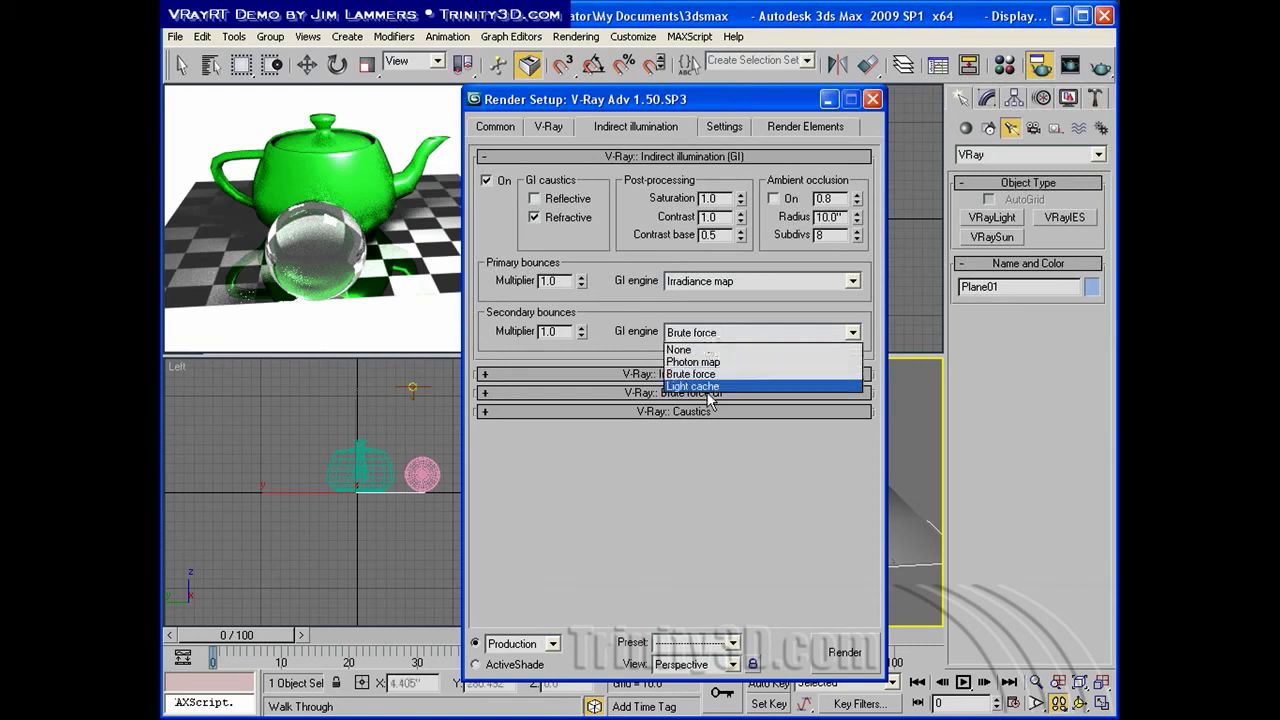
click(632, 311)
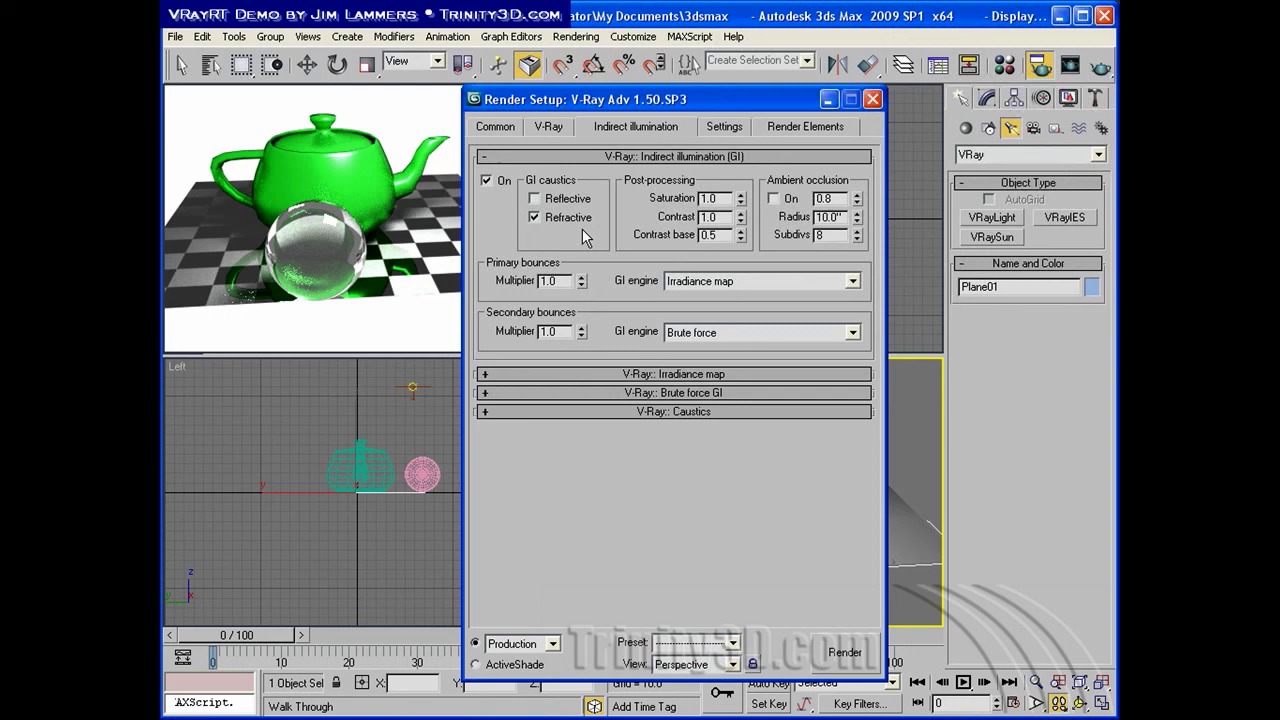
On the V-Ray tab, preview Fish eye and Spherical camera types, then restore Default
click(549, 127)
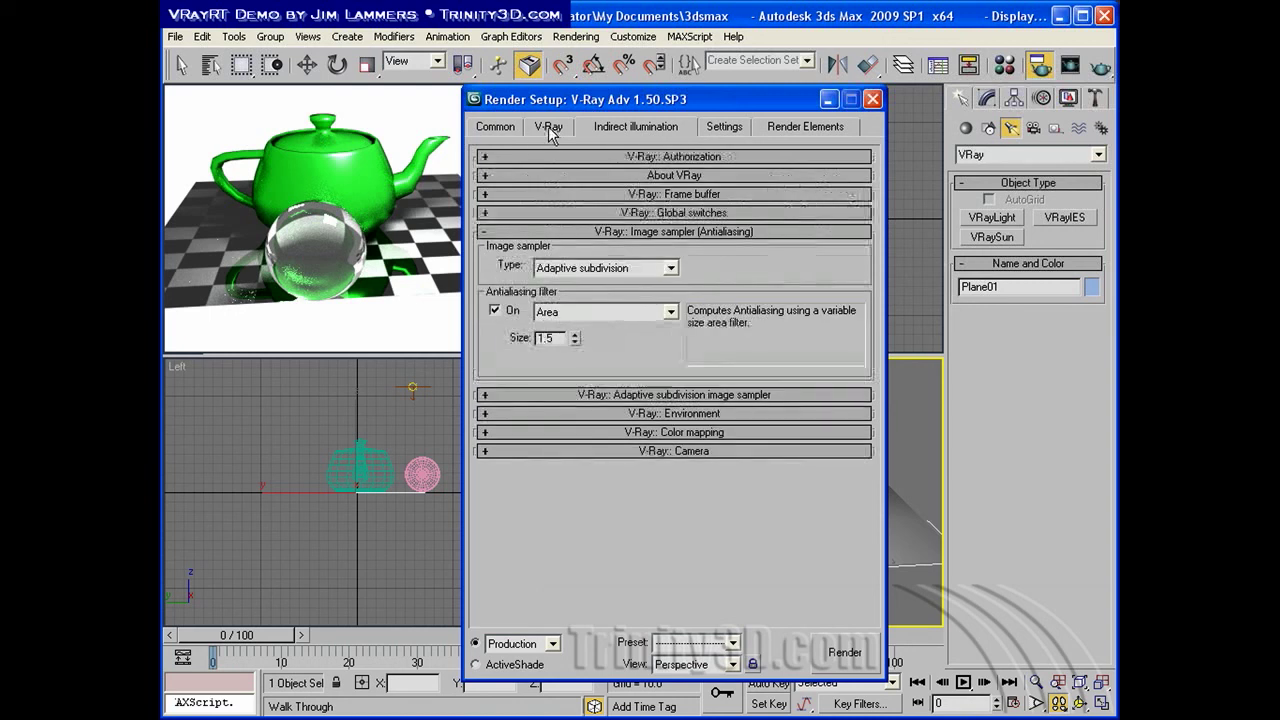
click(683, 443)
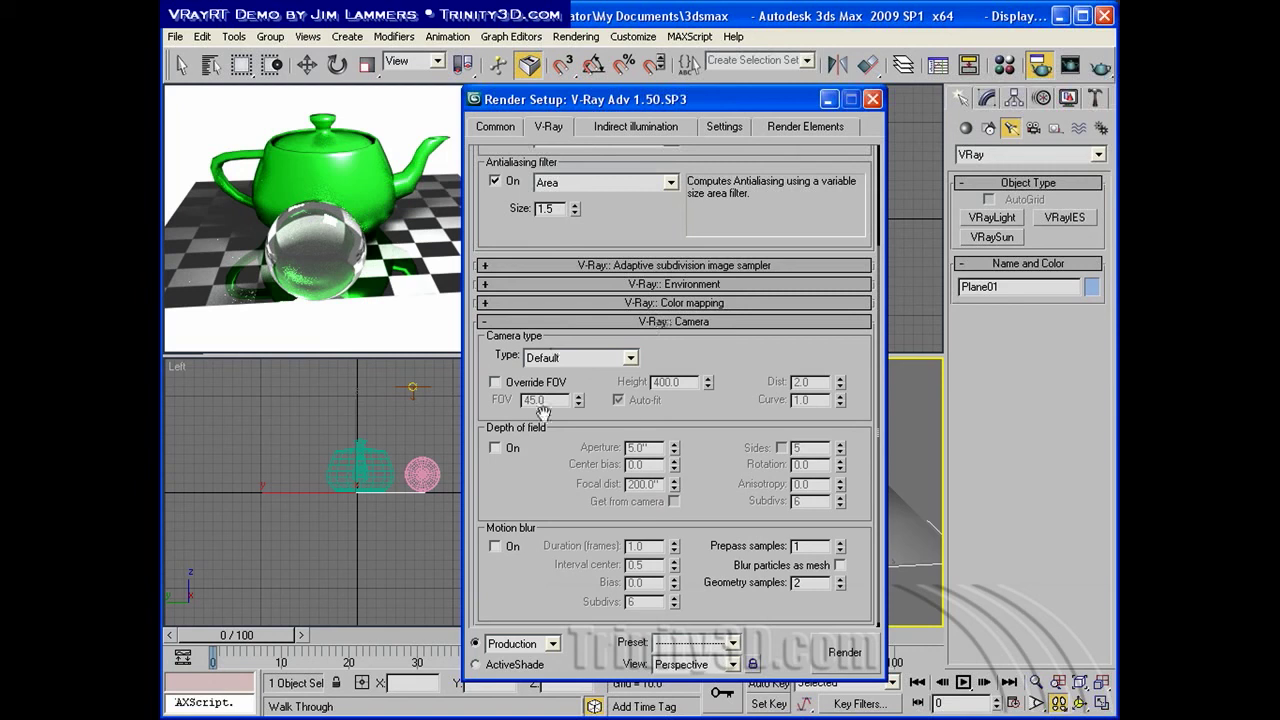
click(565, 357)
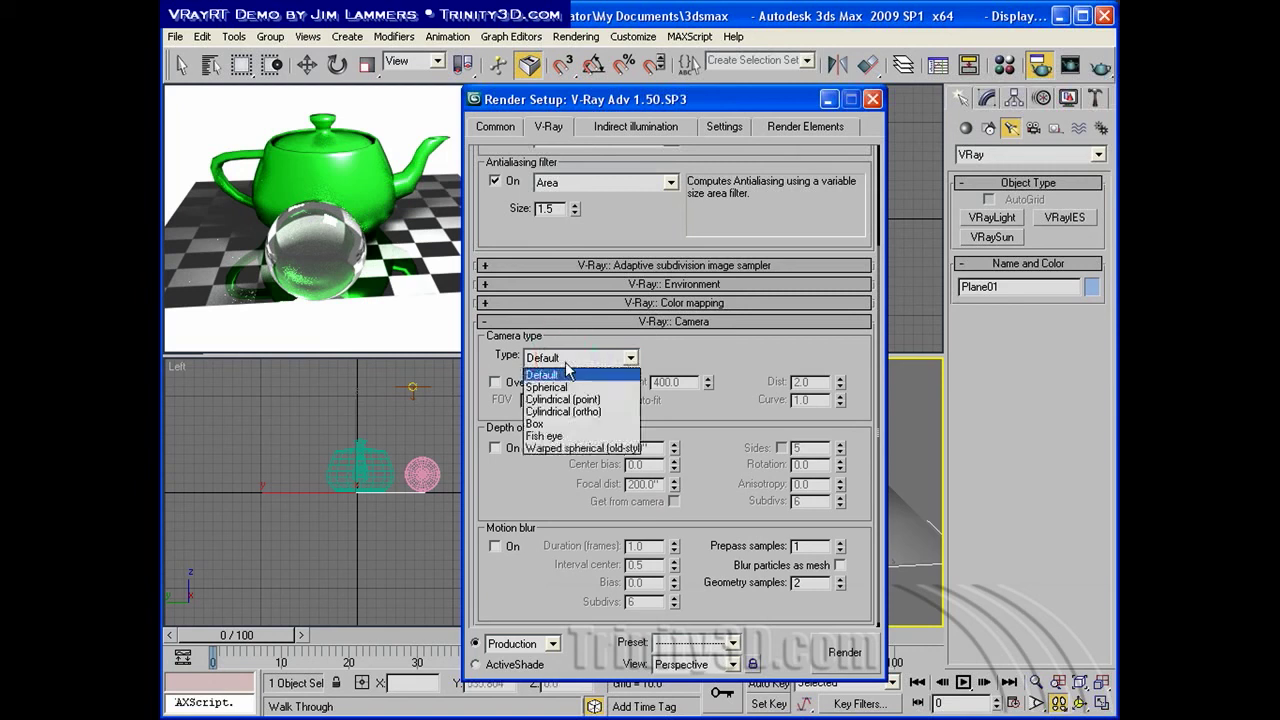
click(552, 436)
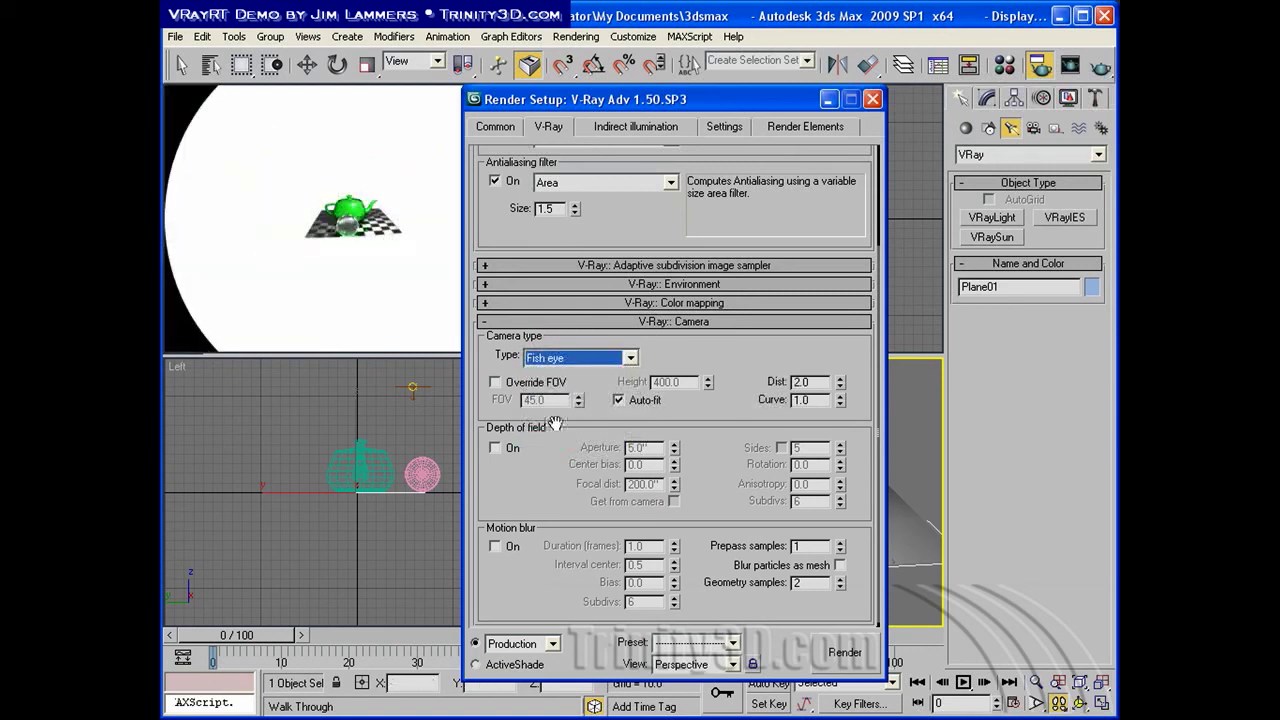
click(575, 357)
click(565, 385)
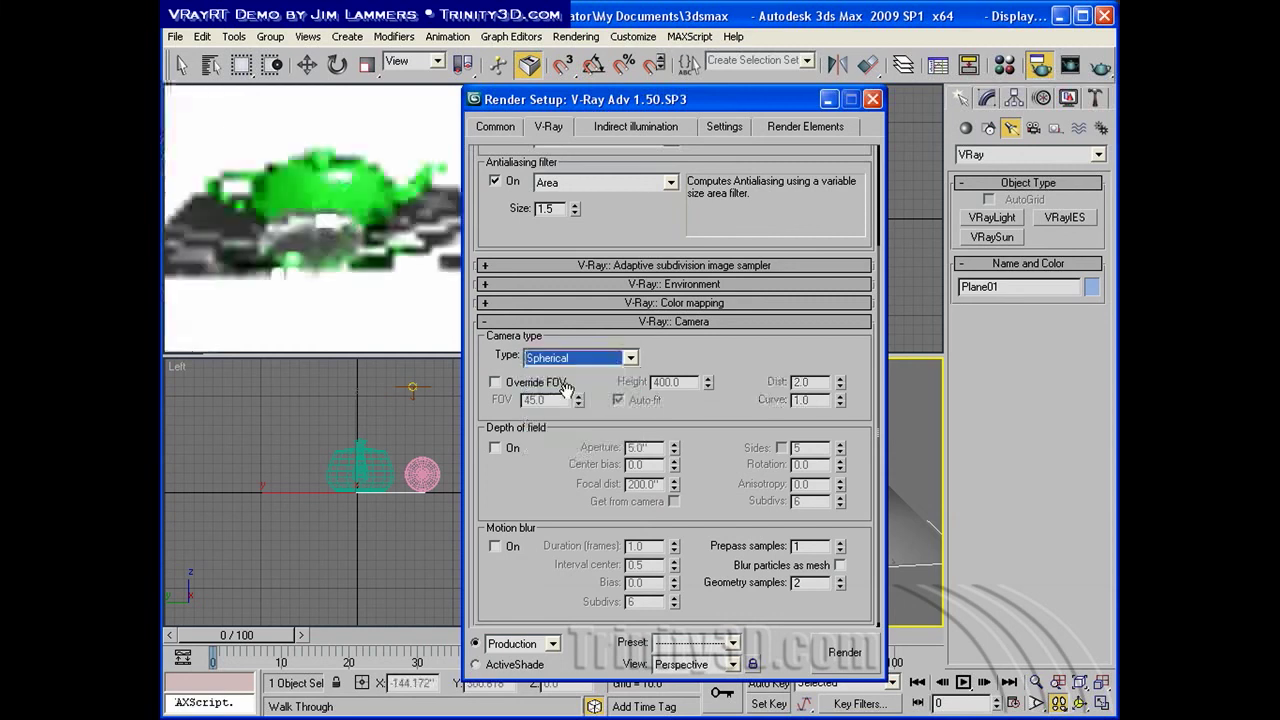
click(578, 357)
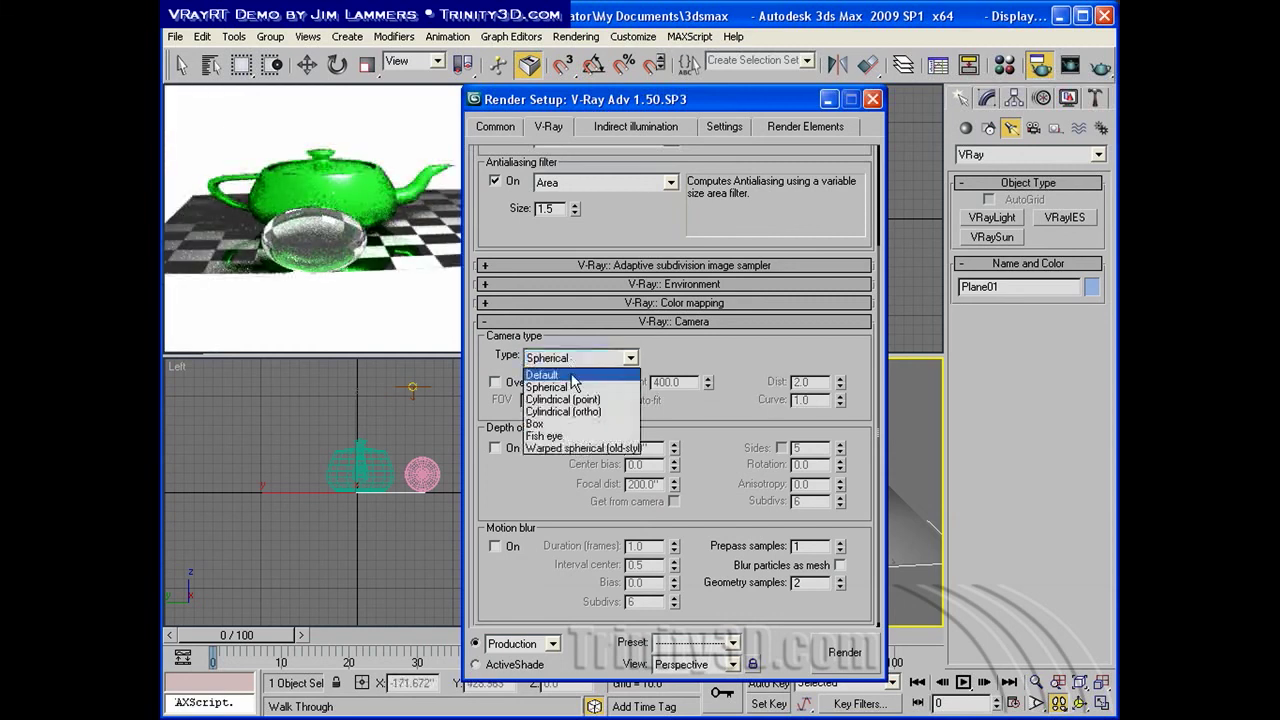
click(550, 368)
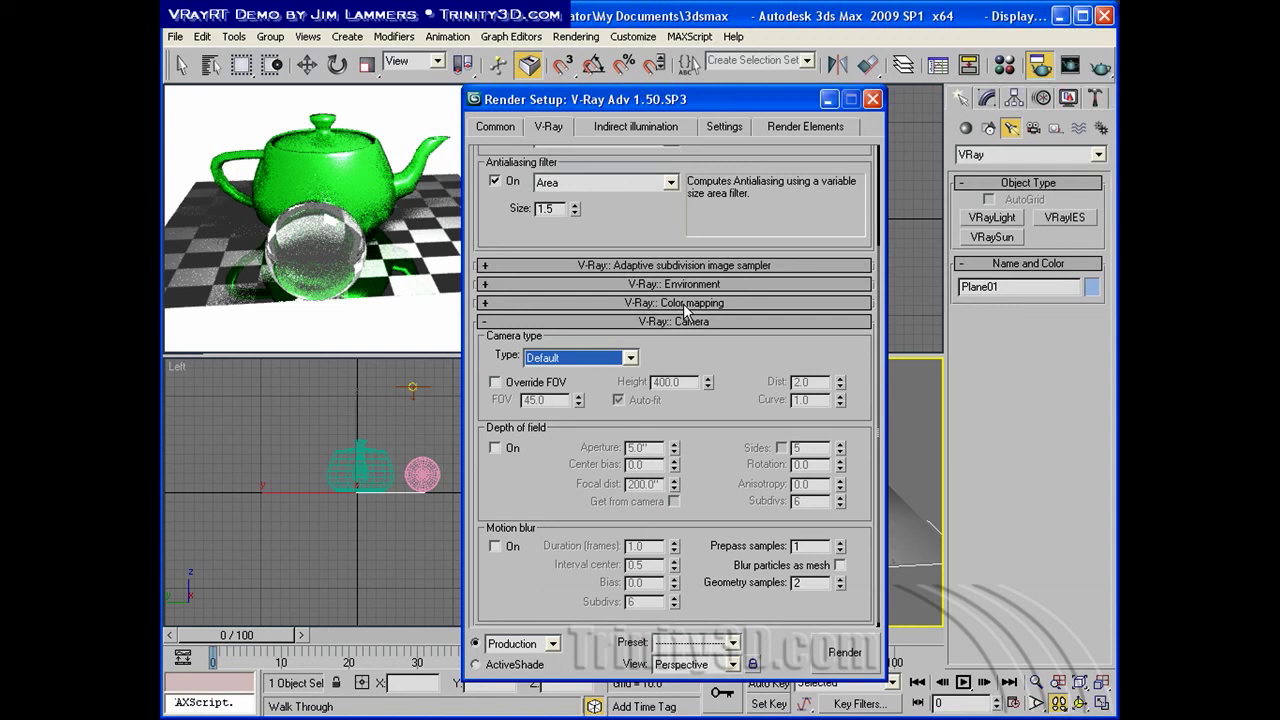
Try Exponential colour mapping with bright multiplier 9.3, revert to Linear multiply, and expand Environment
click(632, 302)
click(614, 328)
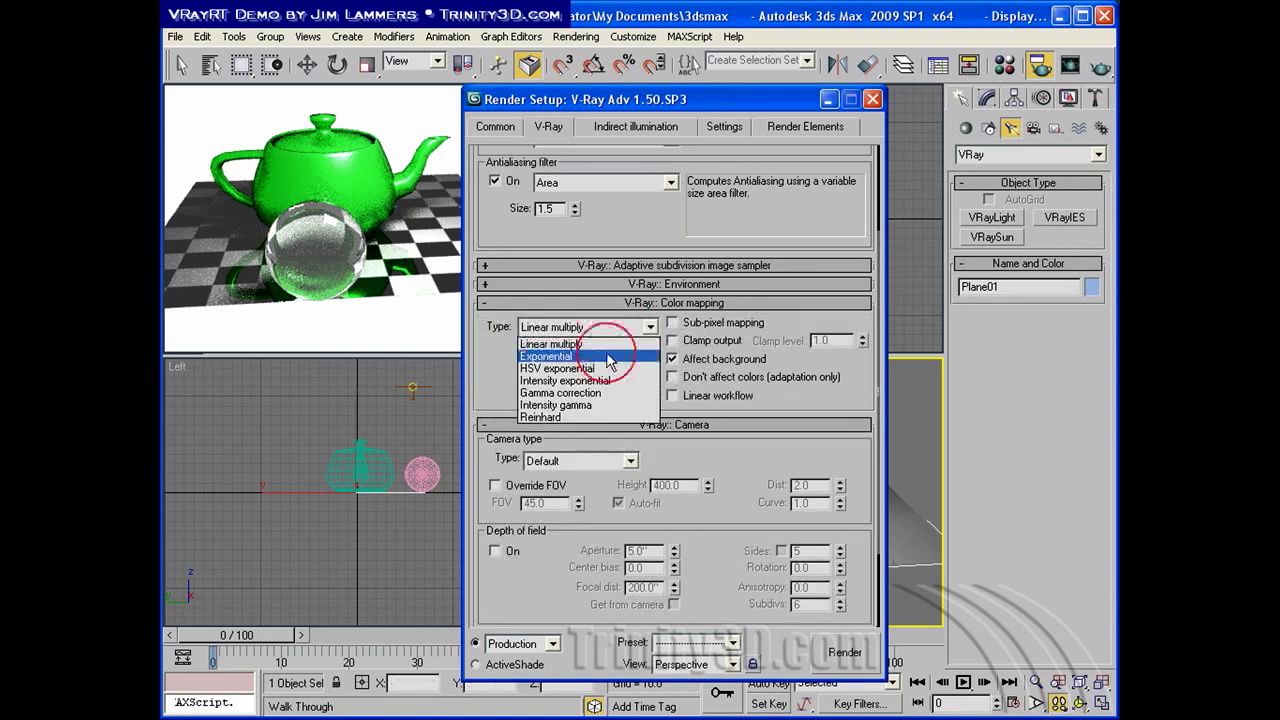
click(600, 345)
drag(655, 379, 655, 330)
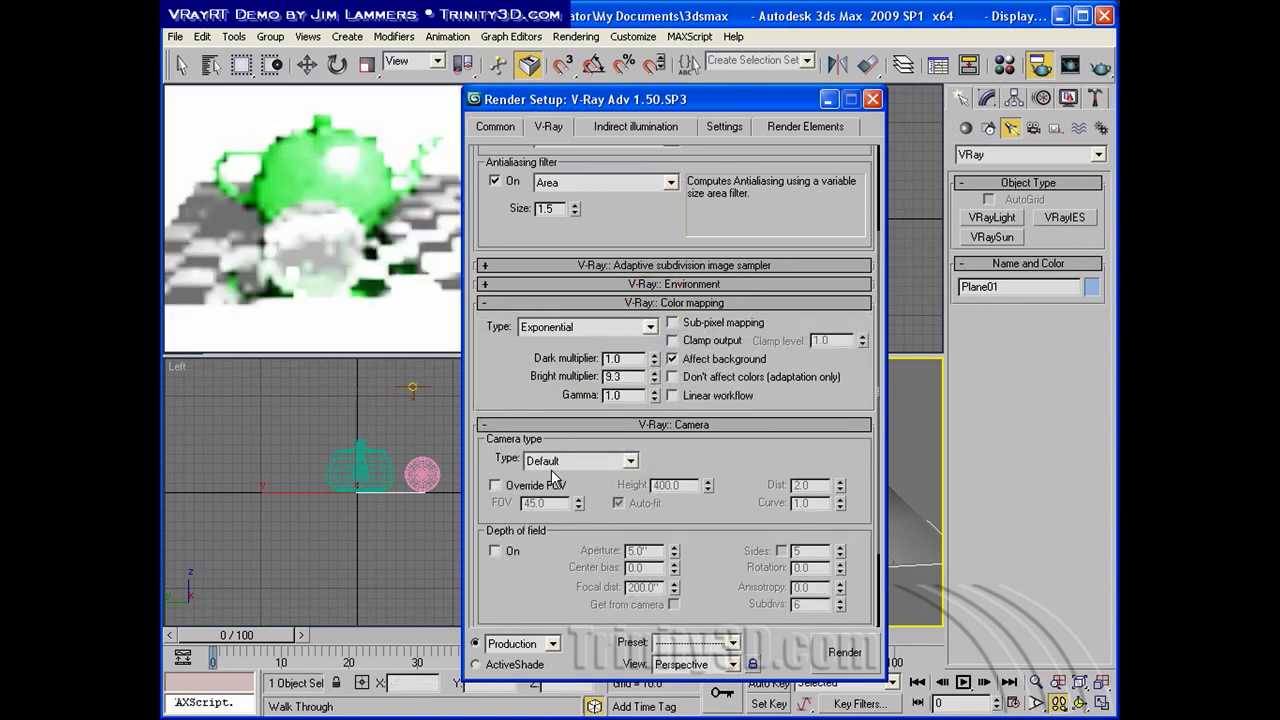
click(649, 327)
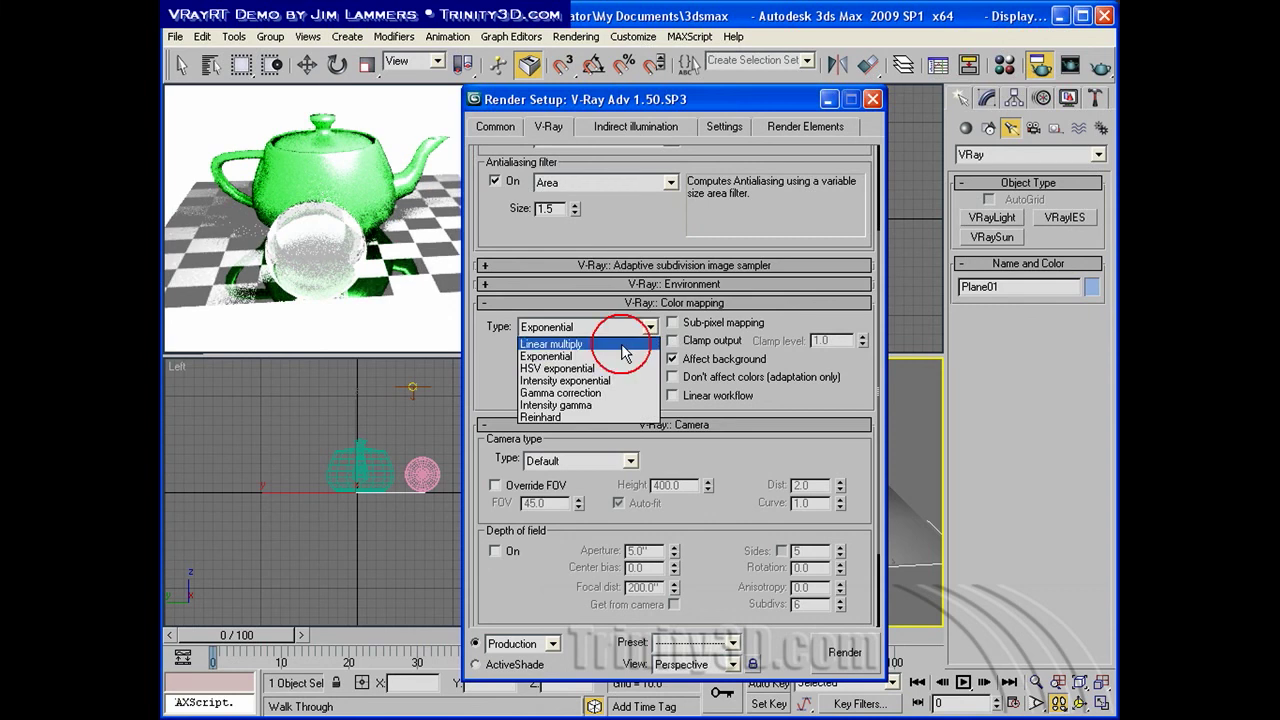
click(580, 341)
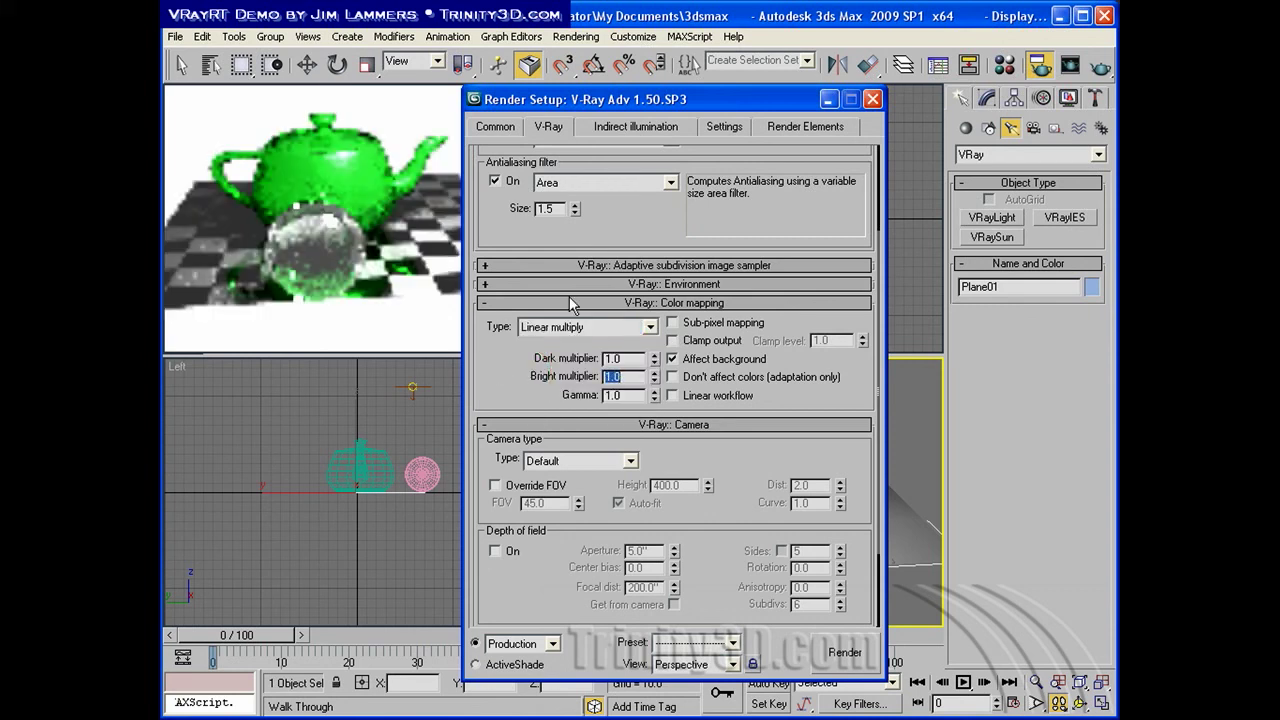
click(622, 284)
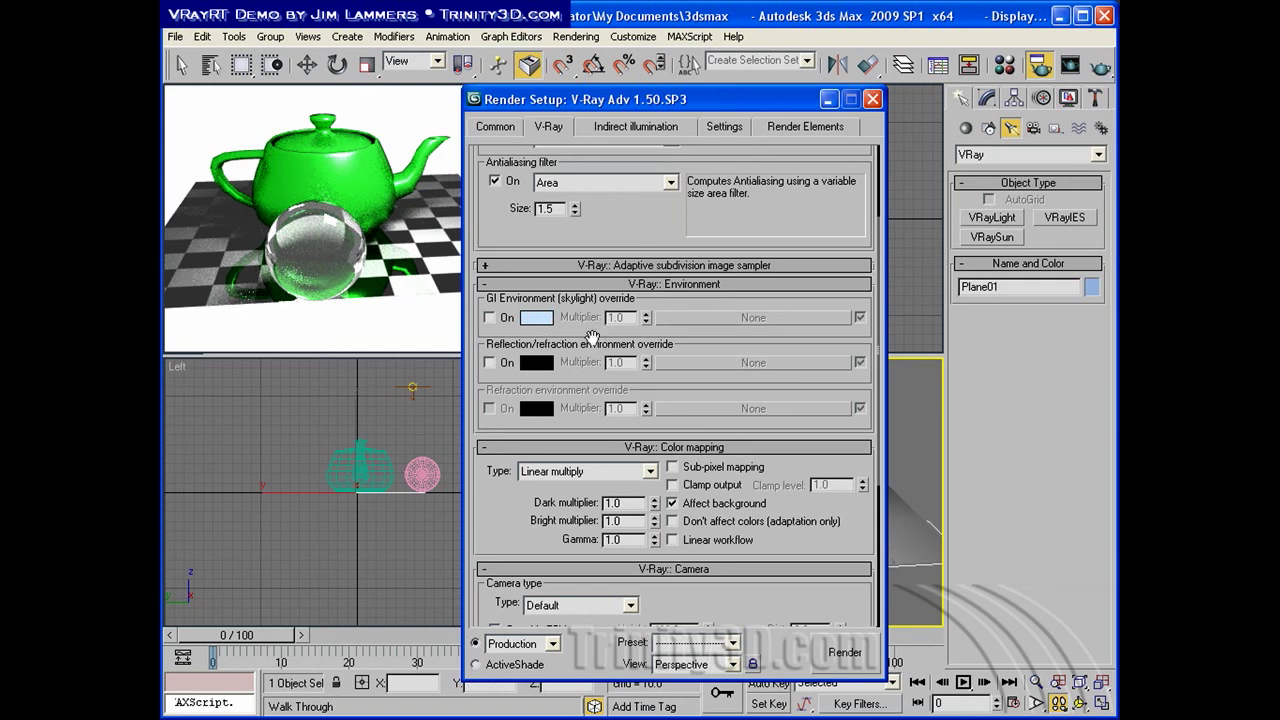
Create a VRayLight of type Dome with multiplier 1.0 and Spherical (full dome) enabled
click(1015, 215)
click(915, 228)
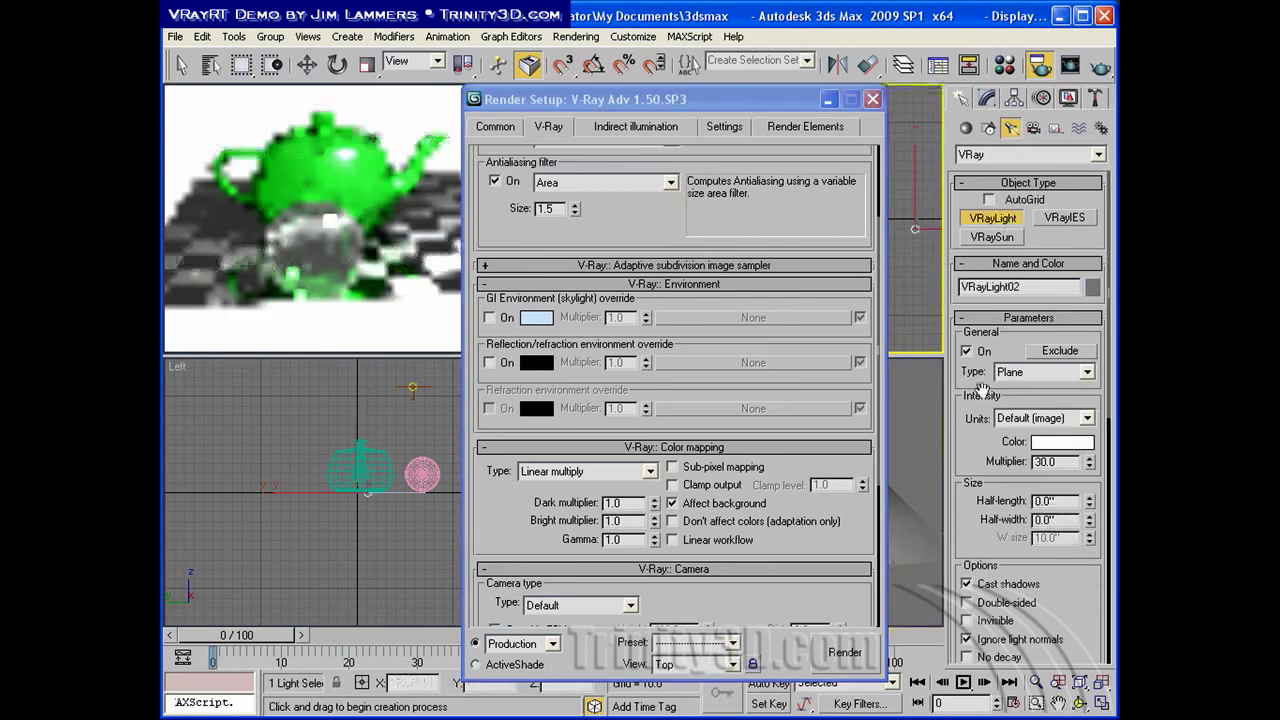
click(1067, 370)
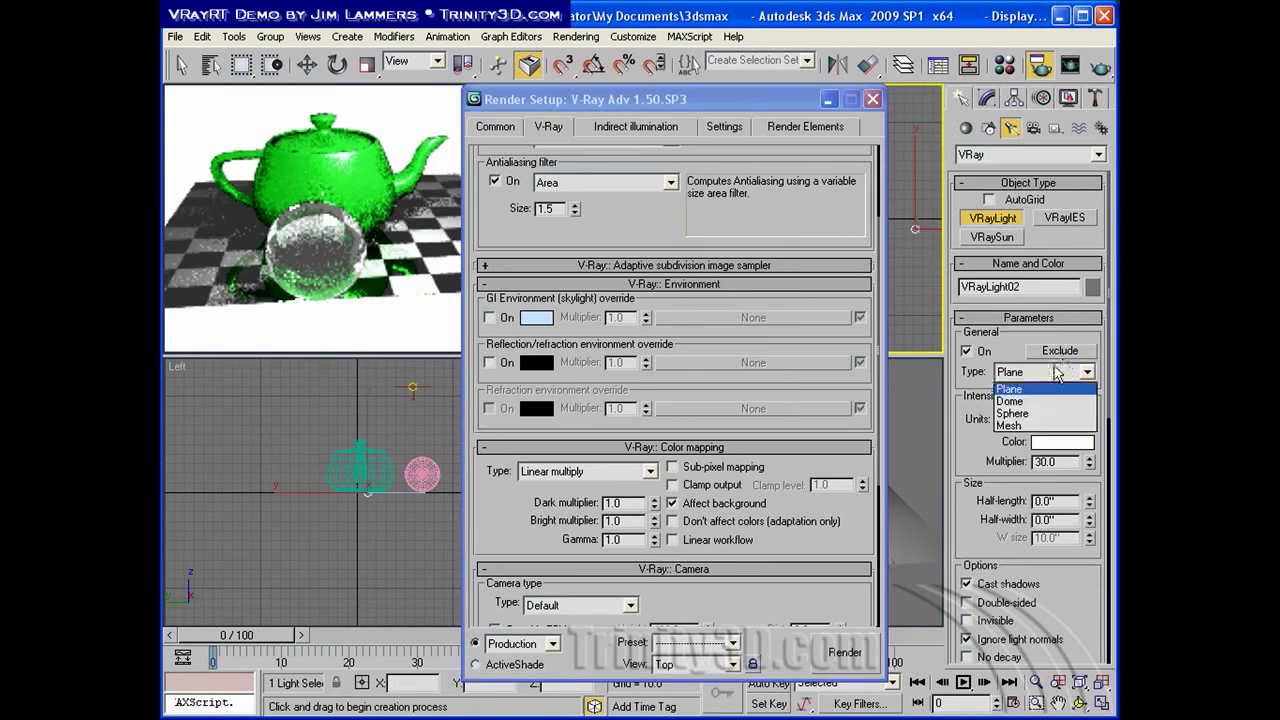
click(1010, 401)
double_click(1045, 461)
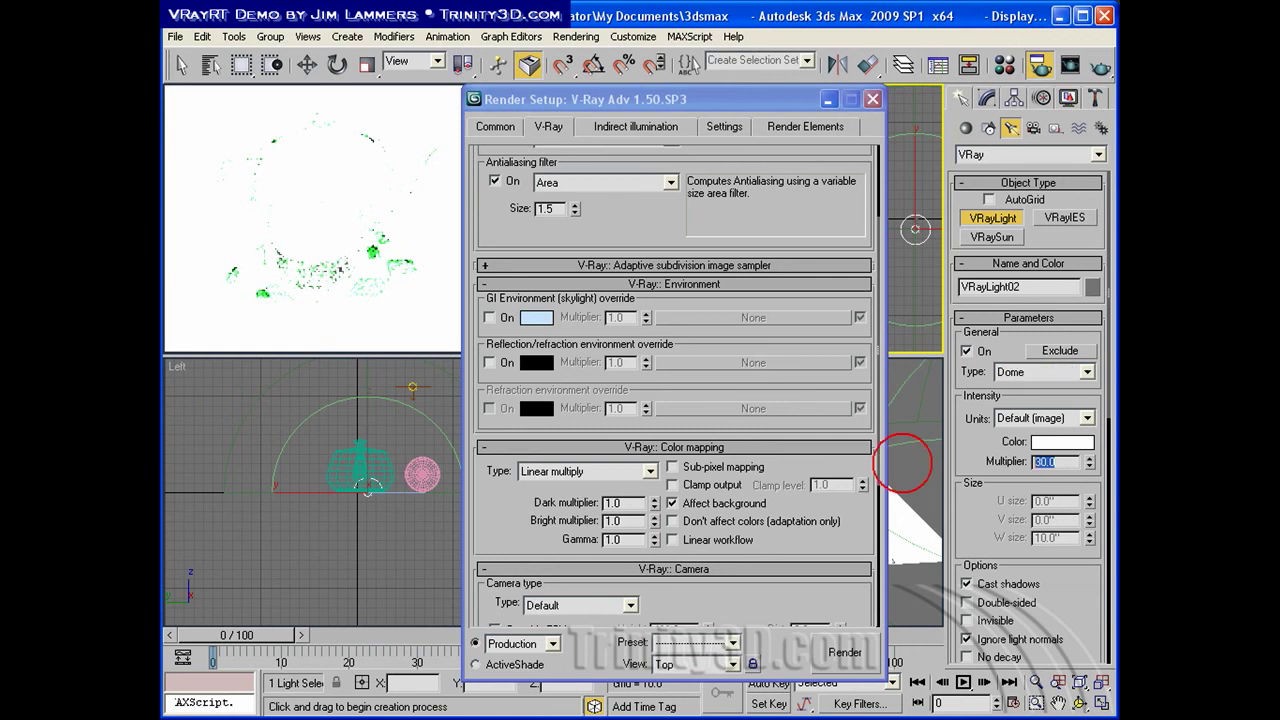
text(1)
key(Return)
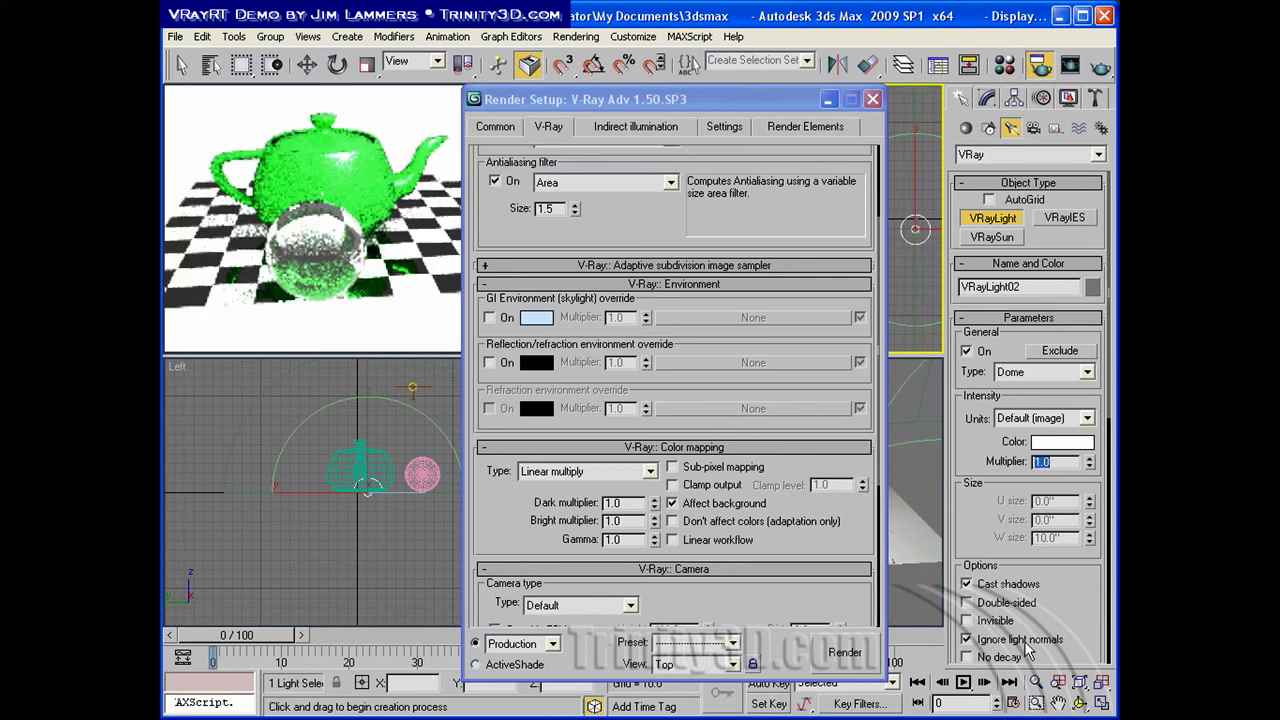
scroll(1028, 652, down, 5)
drag(1078, 590, 1063, 380)
click(967, 492)
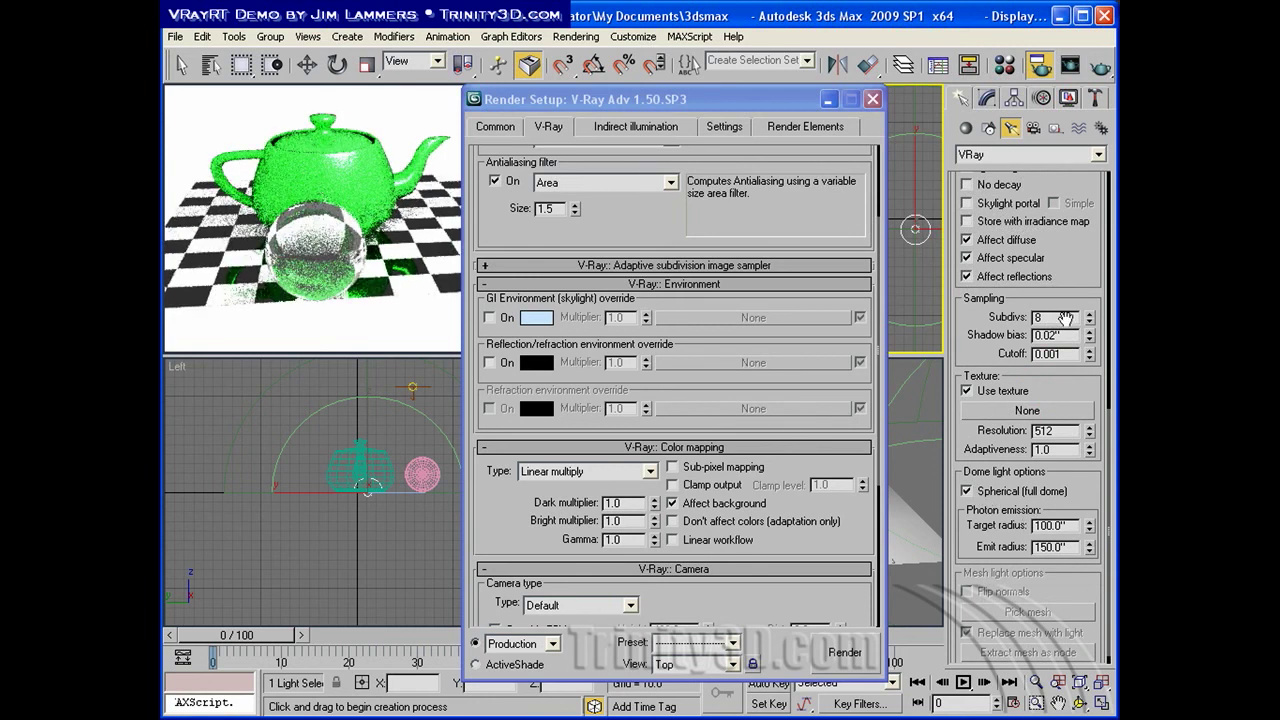
Switch Render Setup to ActiveShade mode using V-Ray RT
scroll(1066, 320, up, 2)
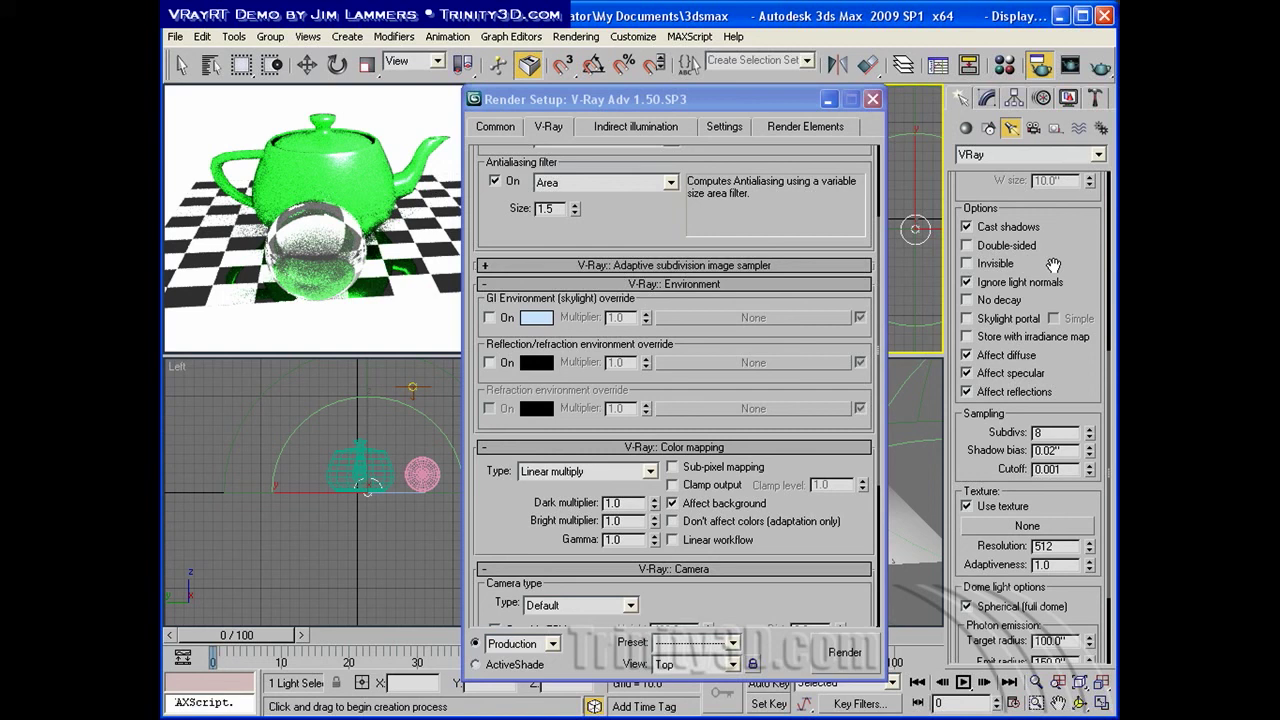
click(637, 206)
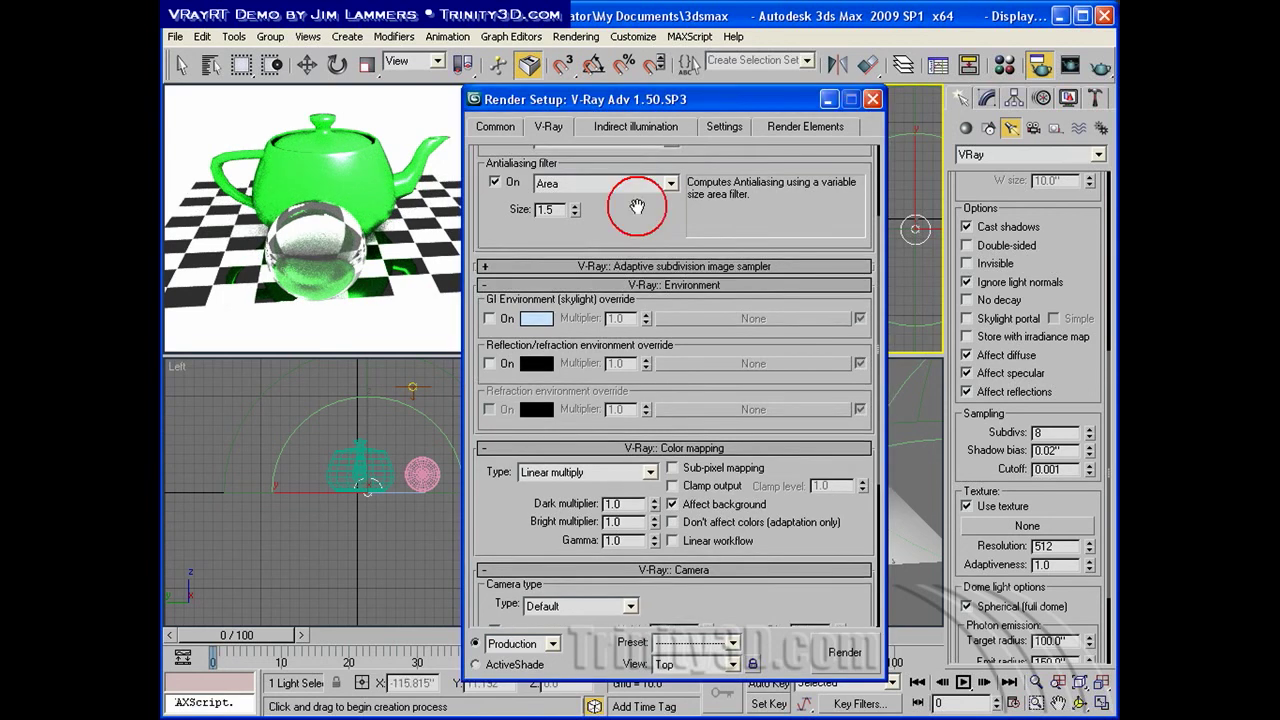
scroll(637, 206, up, 3)
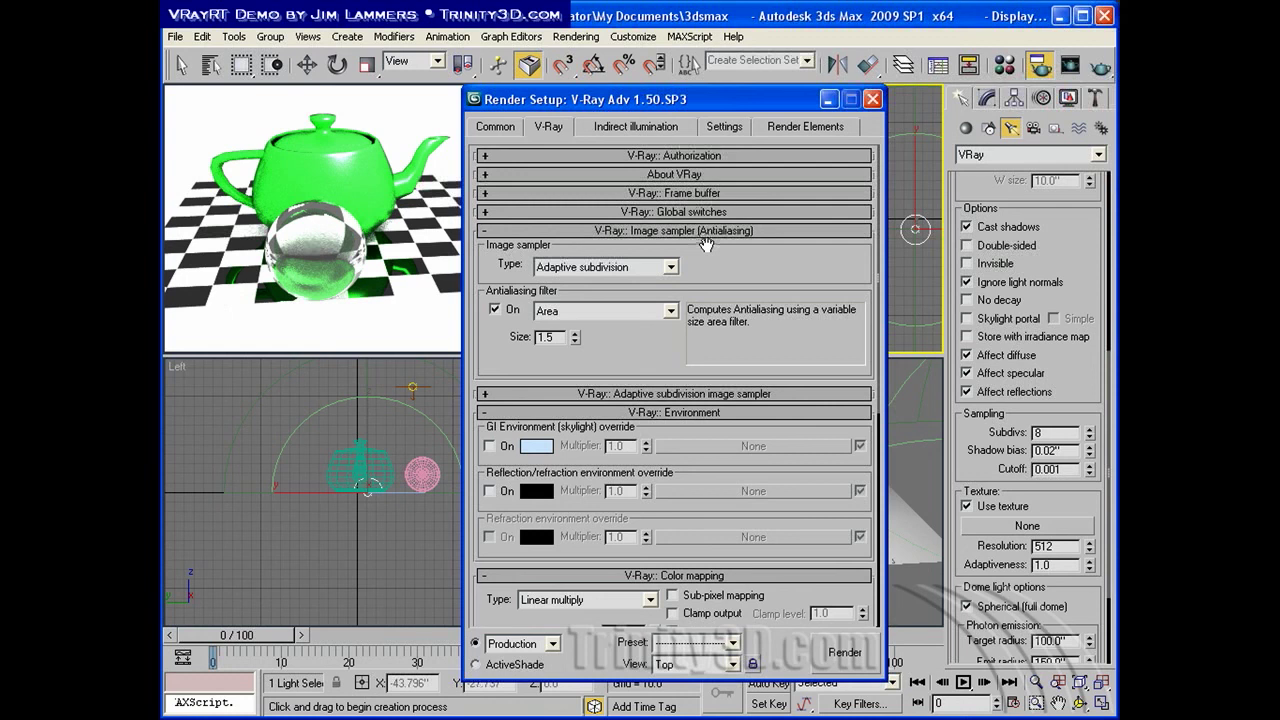
click(716, 124)
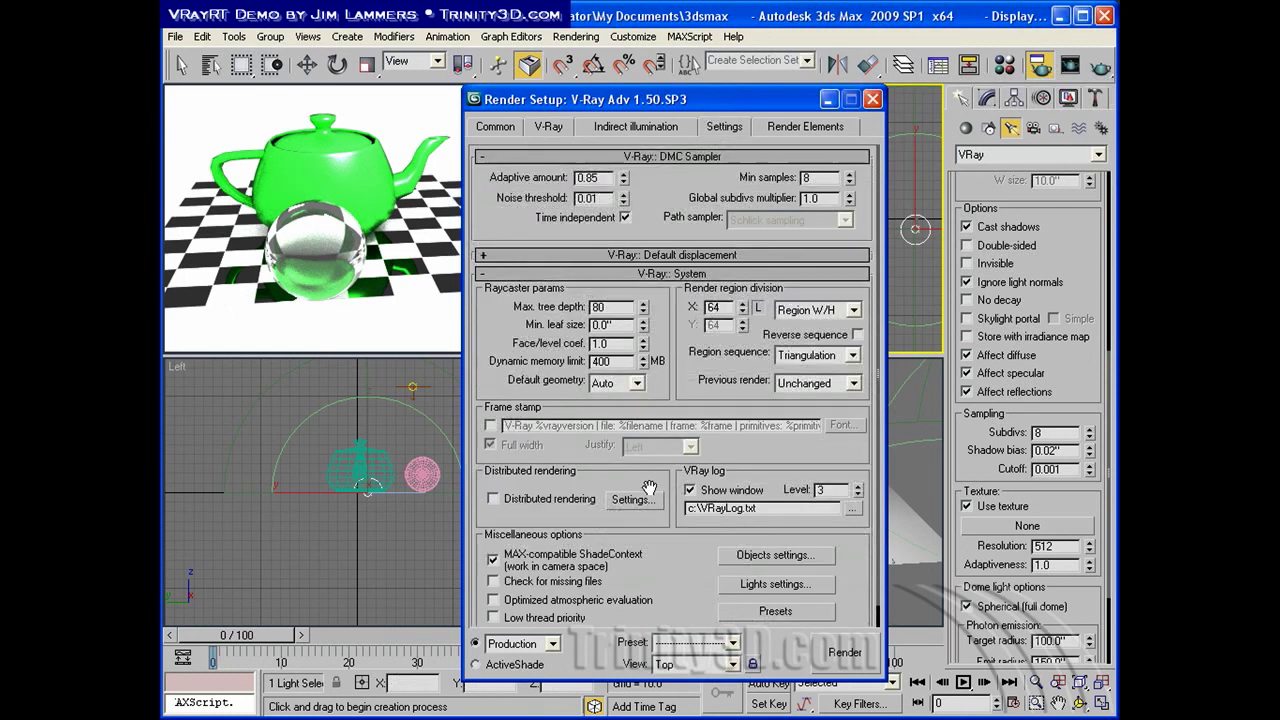
click(474, 664)
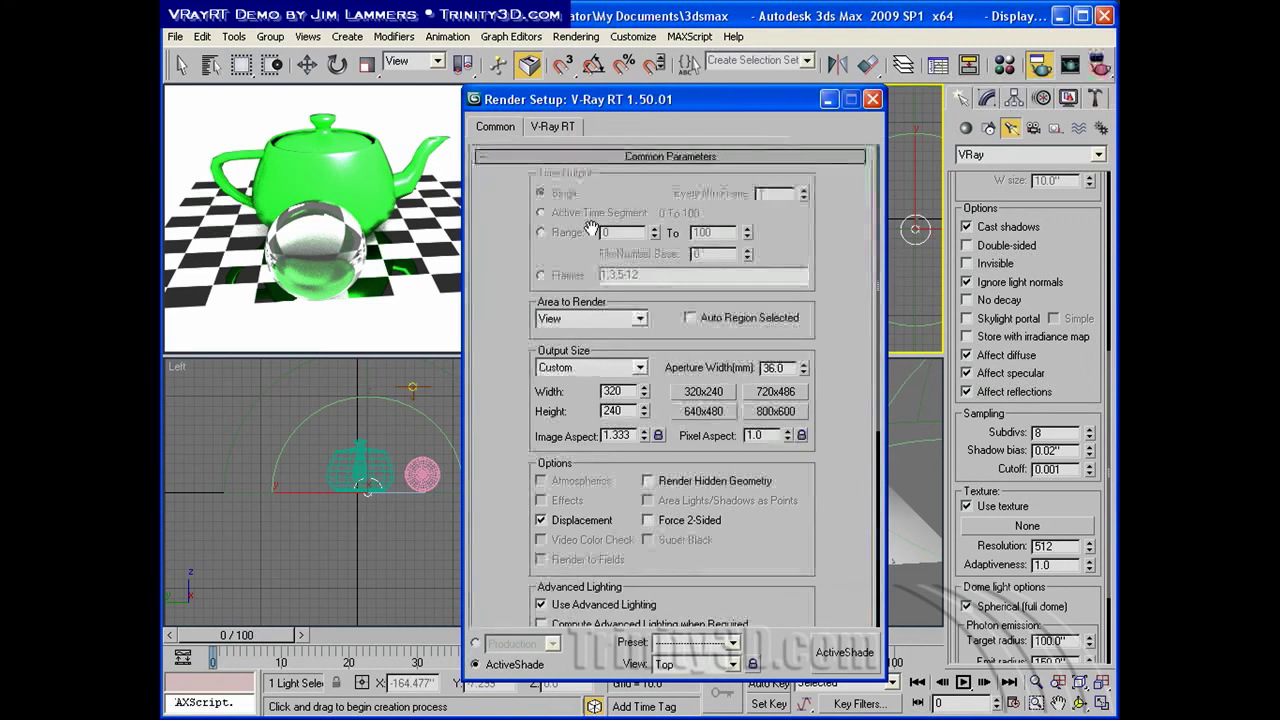
On the V-Ray RT tab, keep Trace depth 5 and set GI depth to 3
click(556, 128)
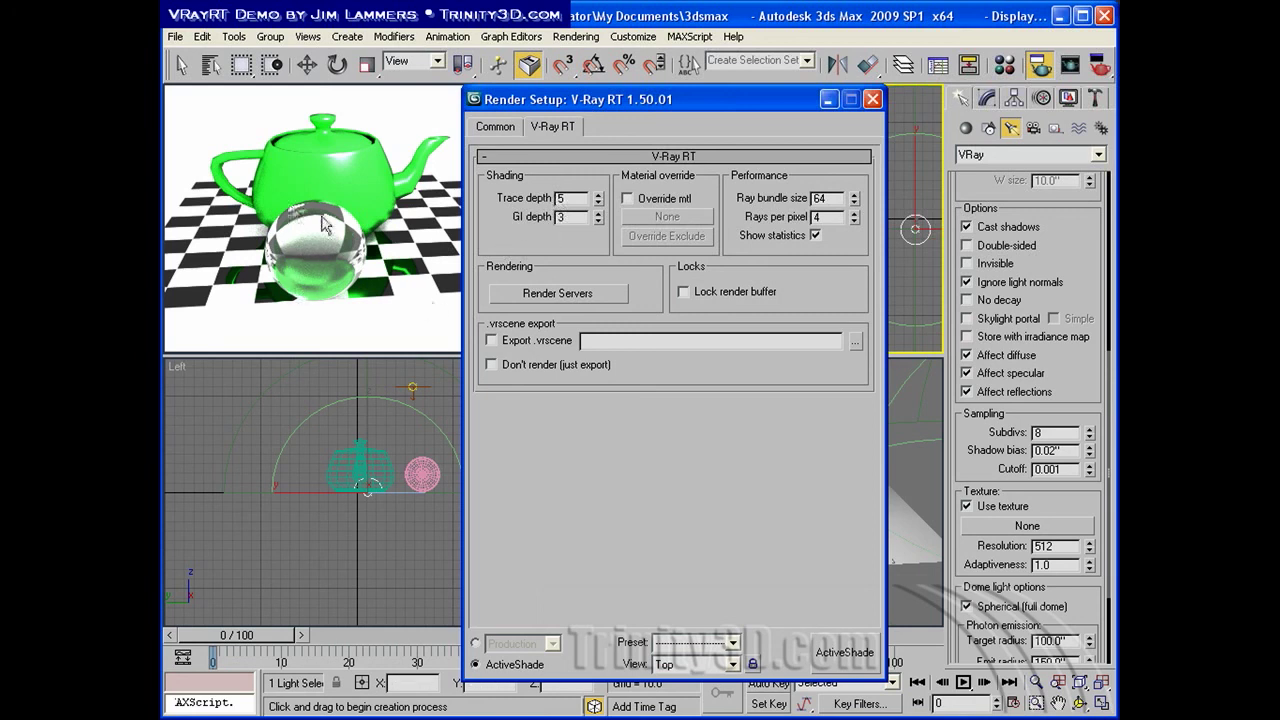
double_click(559, 219)
text(3)
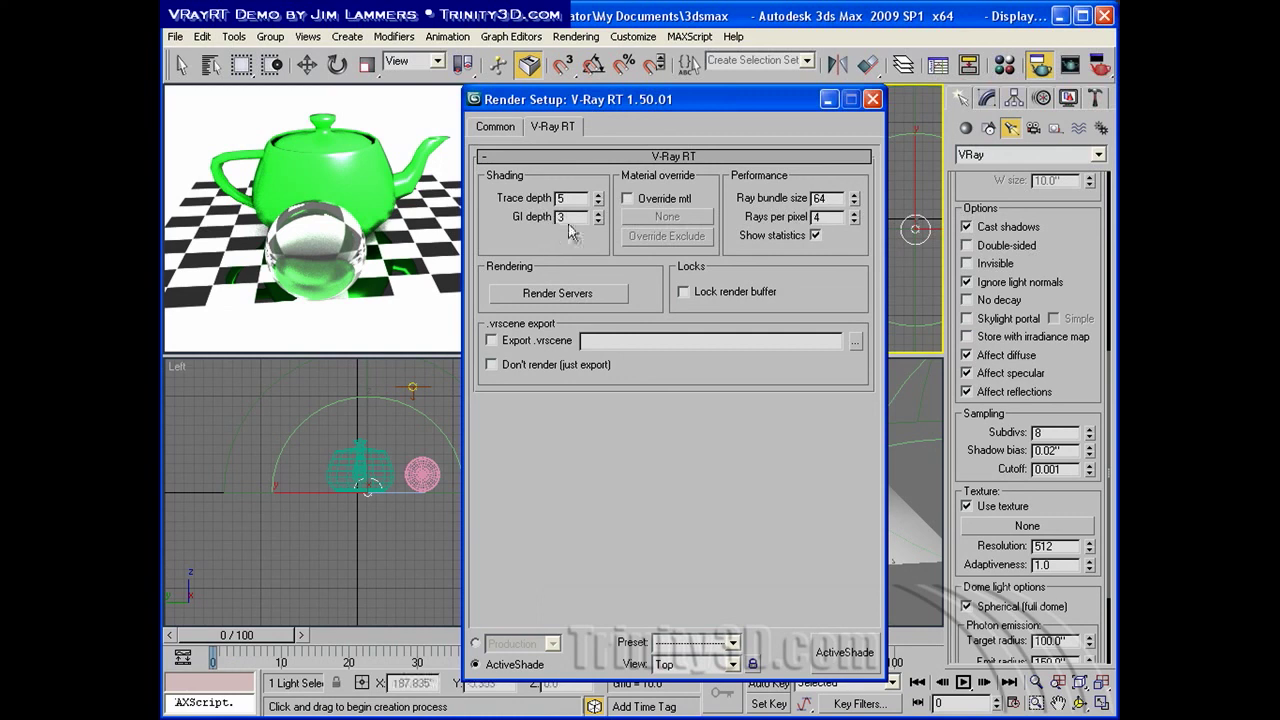